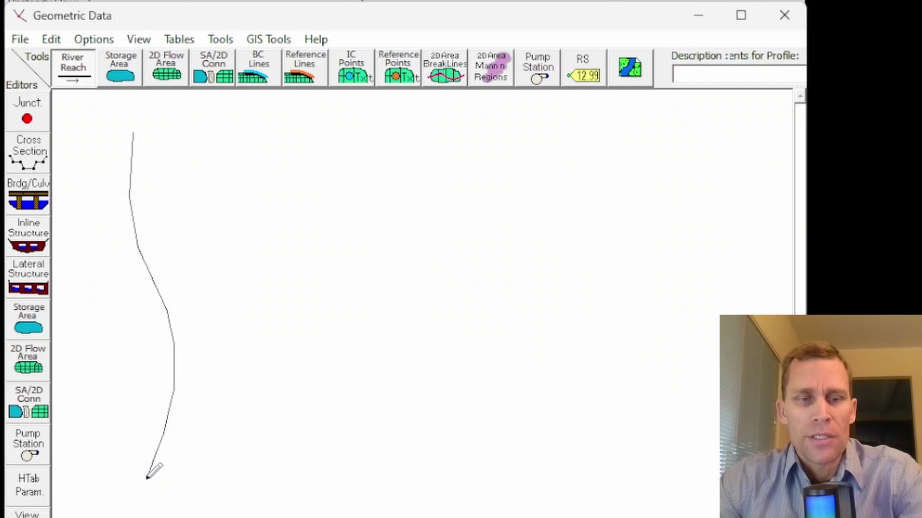
# Finish the river centerline at its downstream end and name the river River A and the reach Reach 1
pyautogui.doubleClick(147, 477)
pyautogui.moveTo(667, 182); pyautogui.dragTo(341, 137)
pyautogui.write('River A')
pyautogui.write('R')
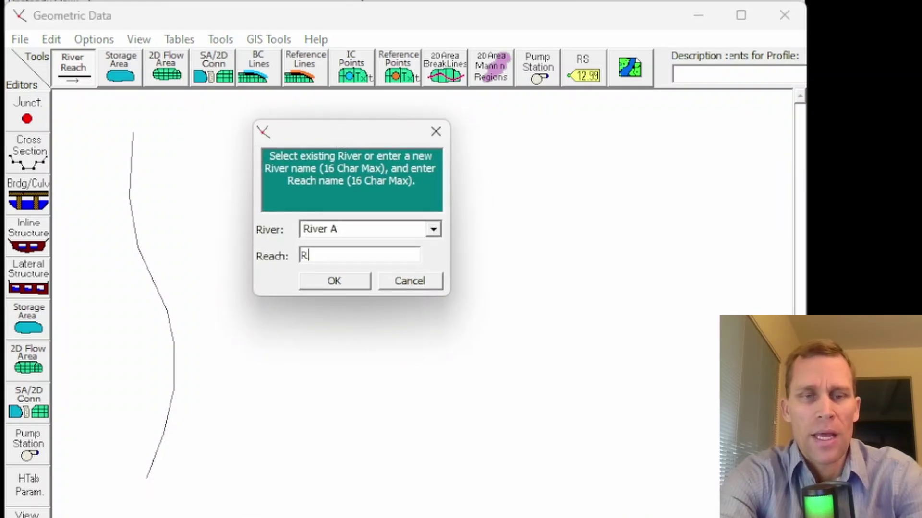
pyautogui.write('each 1')
pyautogui.press('Return')
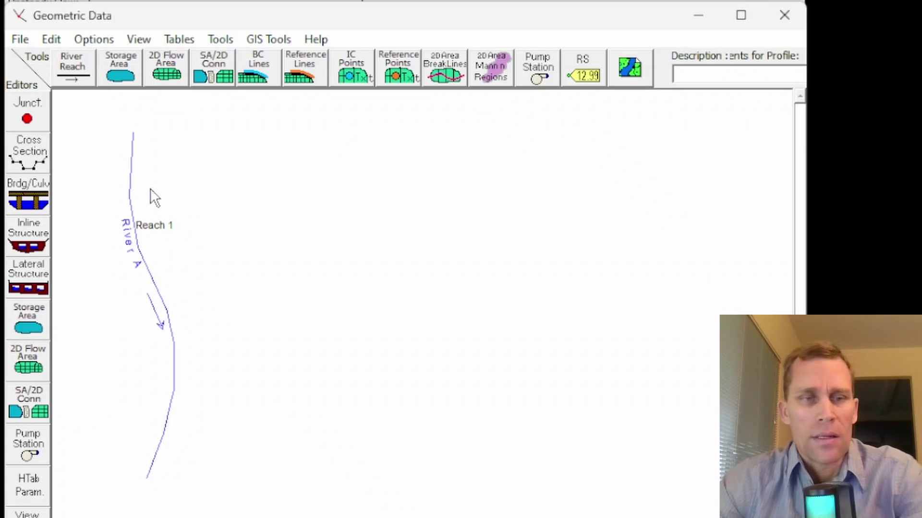
# Add a new cross section at river station 0 on Reach 1 of River A
pyautogui.click(29, 153)
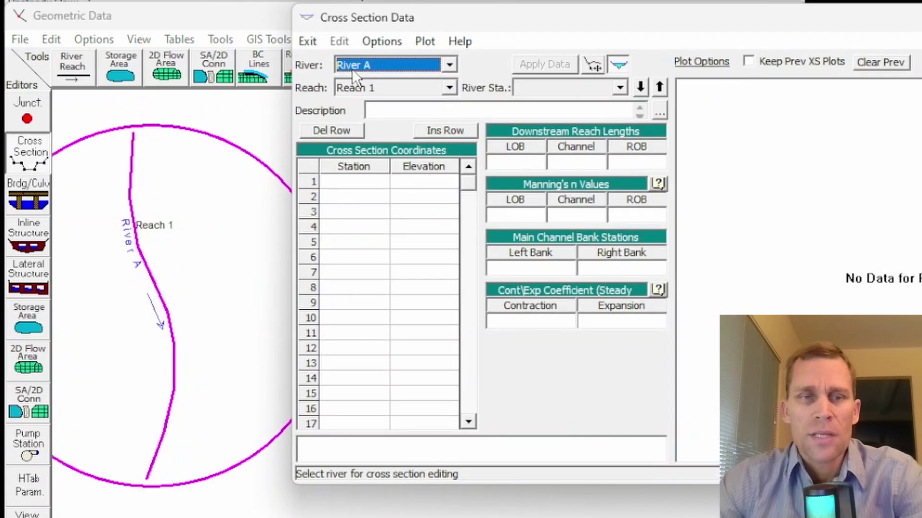
pyautogui.moveTo(436, 19); pyautogui.dragTo(414, 6)
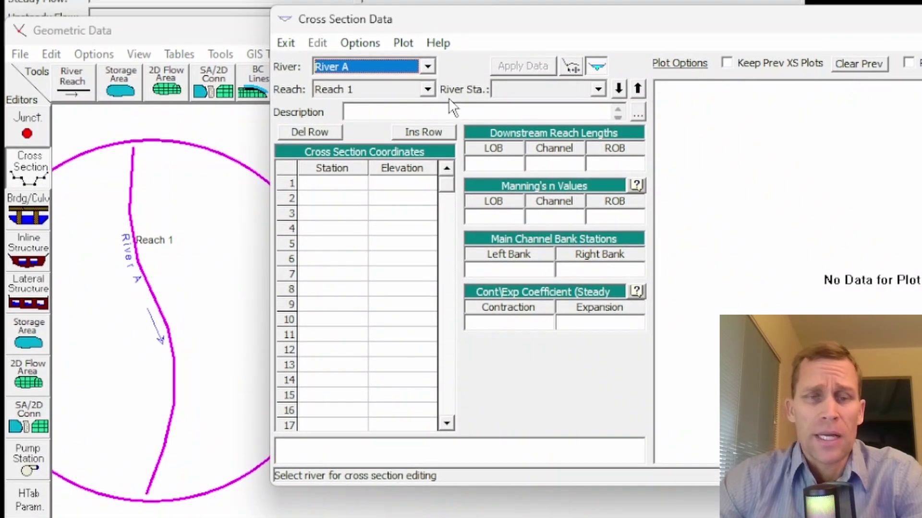
pyautogui.click(368, 47)
pyautogui.click(380, 65)
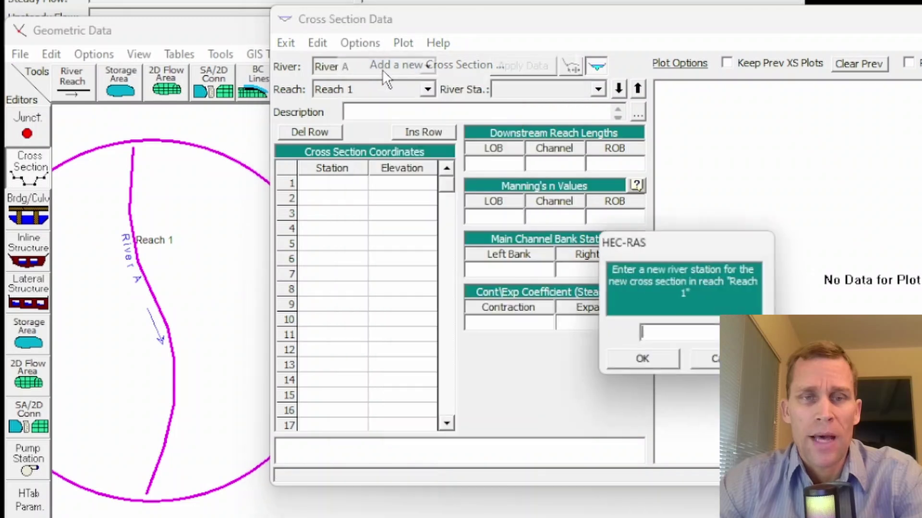
pyautogui.write('0')
pyautogui.click(642, 362)
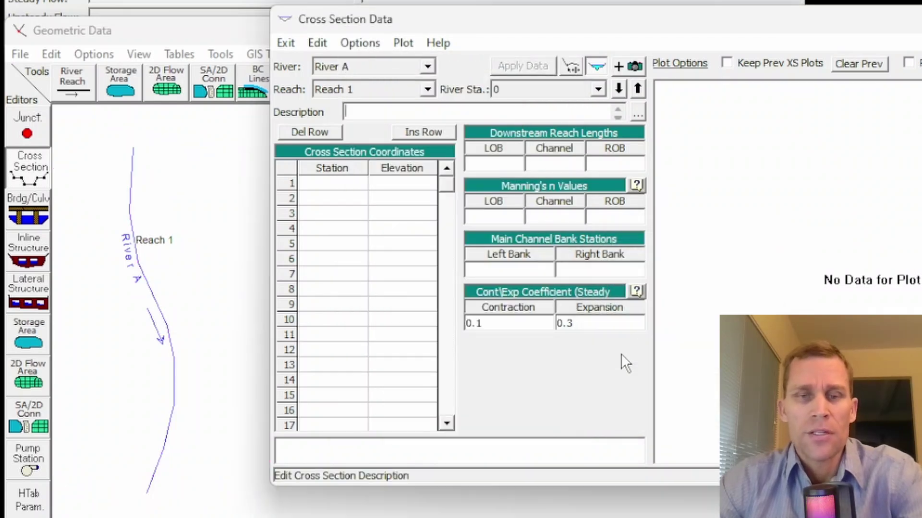
# Paste the copied cross-section coordinates: stations 0 to 350 at 50 ft spacing with elevations 45, 40, 40, 30, 30, 40, 40, 45
pyautogui.click(342, 187)
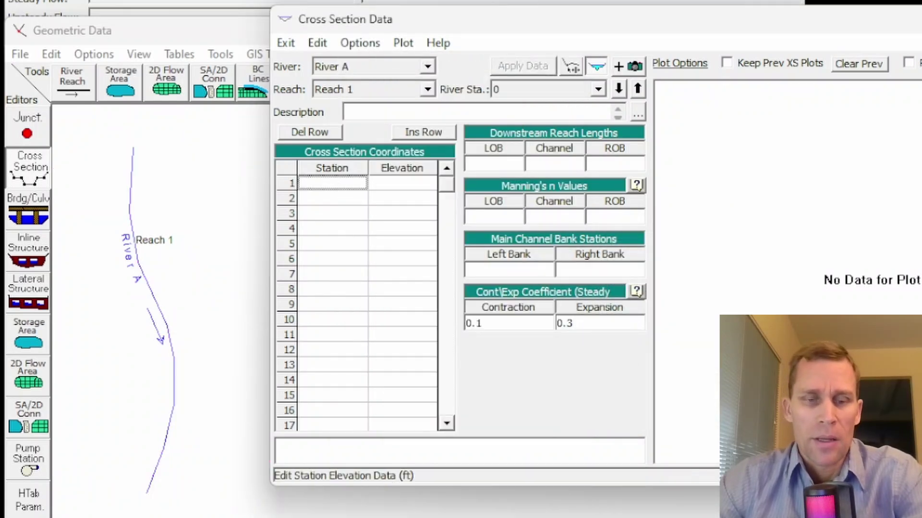
pyautogui.hotkey('alt', 'Tab')
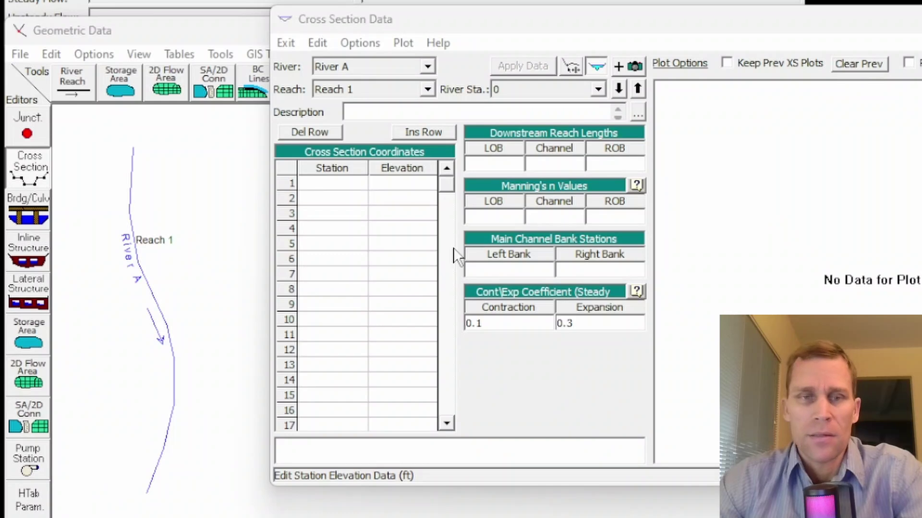
pyautogui.moveTo(355, 183); pyautogui.dragTo(394, 336)
pyautogui.hotkey('ctrl', 'v')
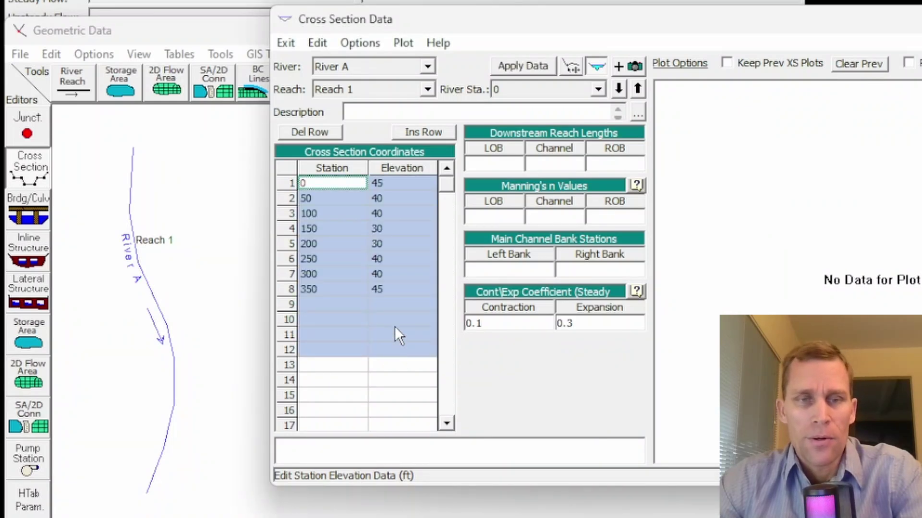
# Set the downstream reach lengths of station 0 to 0 for the left overbank, channel and right overbank
pyautogui.click(507, 167)
pyautogui.write('0')
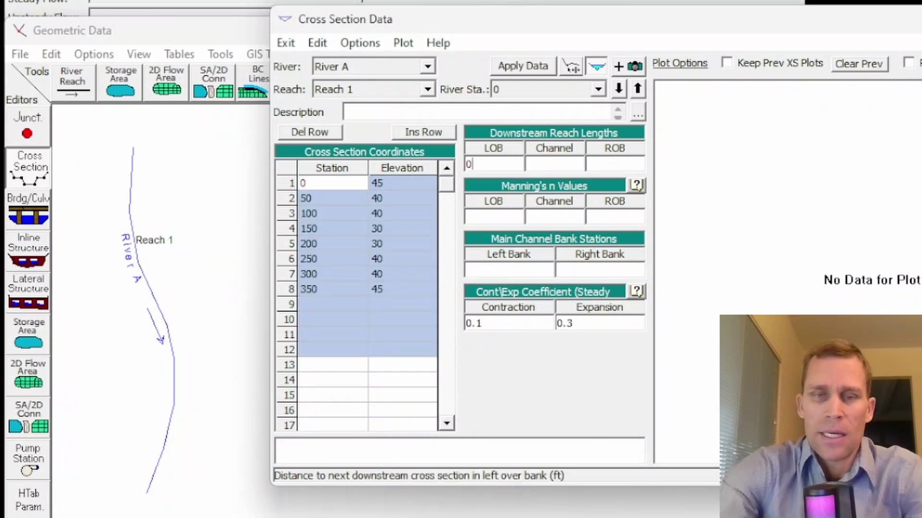
pyautogui.press('Tab')
pyautogui.write('0')
pyautogui.press('Tab')
pyautogui.write('0')
# Set Manning's n to 0.05 for the left overbank, 0.03 for the channel and 0.05 for the right overbank
pyautogui.press('Tab')
pyautogui.write('0.05')
pyautogui.press('Tab')
pyautogui.write('0')
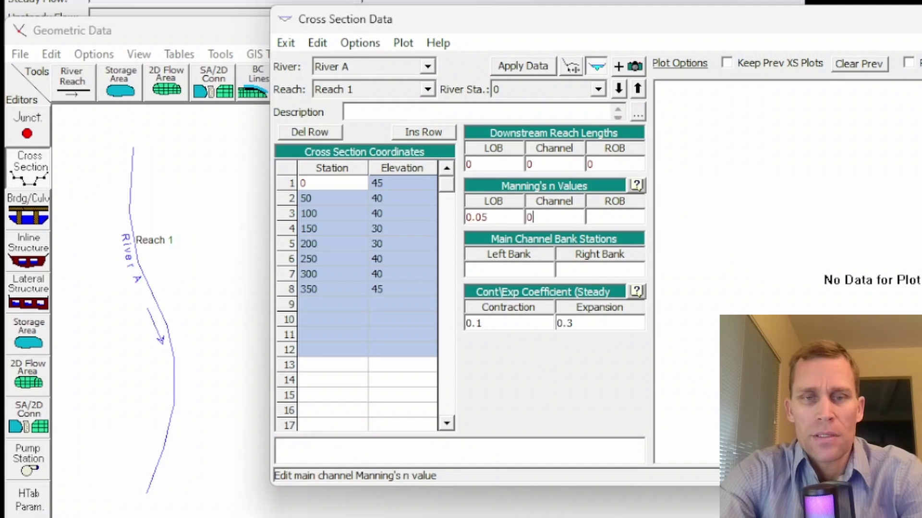
pyautogui.press('Tab')
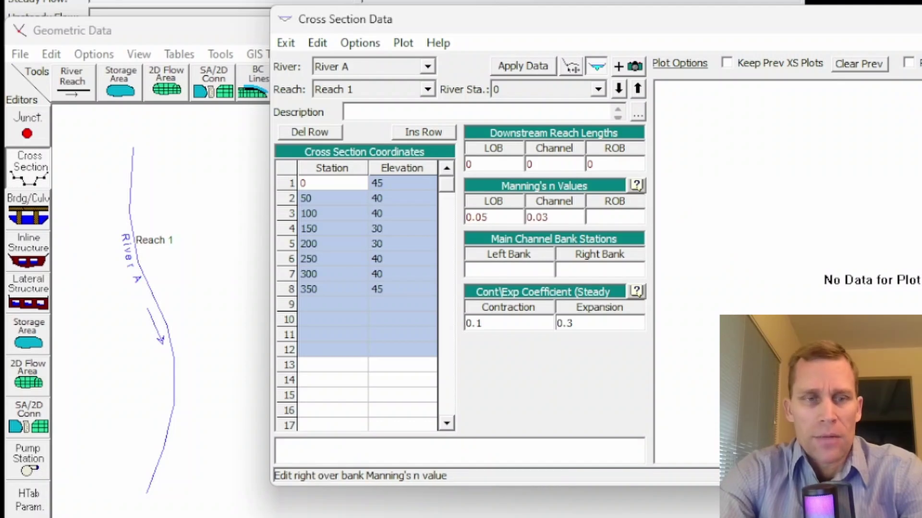
pyautogui.write('0')
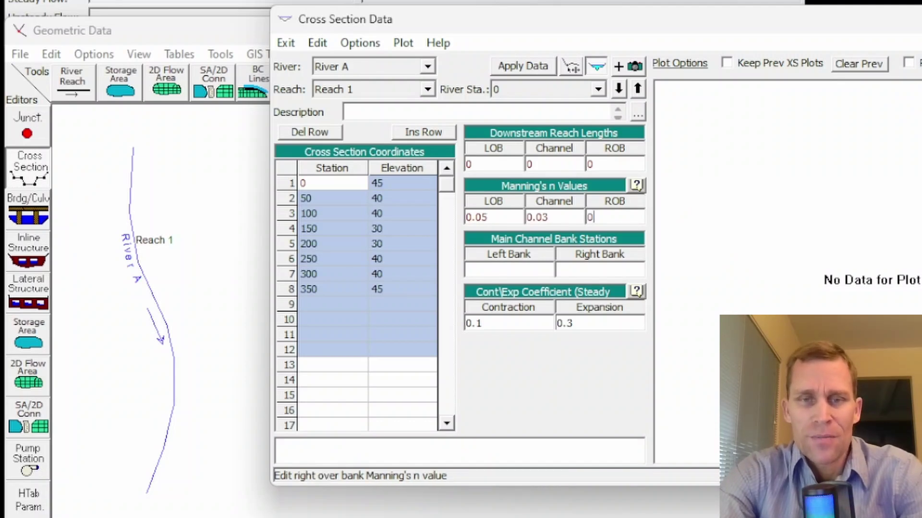
pyautogui.write('.05')
# Set the main channel bank stations to 100 left and 250 right, and apply the data to plot the section
pyautogui.press('Tab')
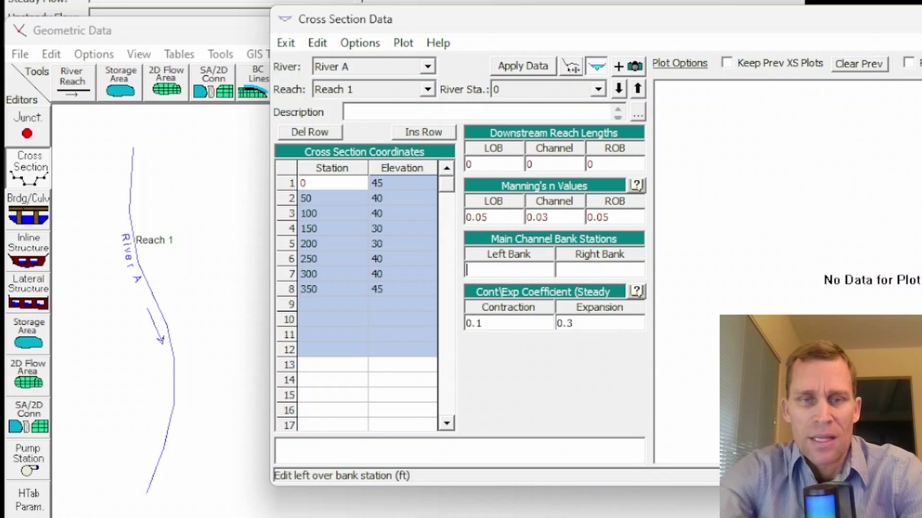
pyautogui.write('100')
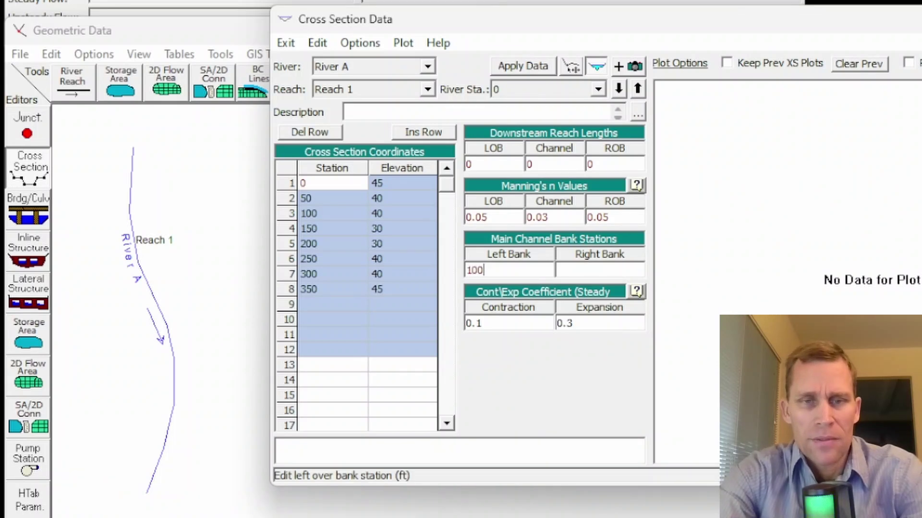
pyautogui.press('Tab')
pyautogui.write('250')
pyautogui.press('Tab')
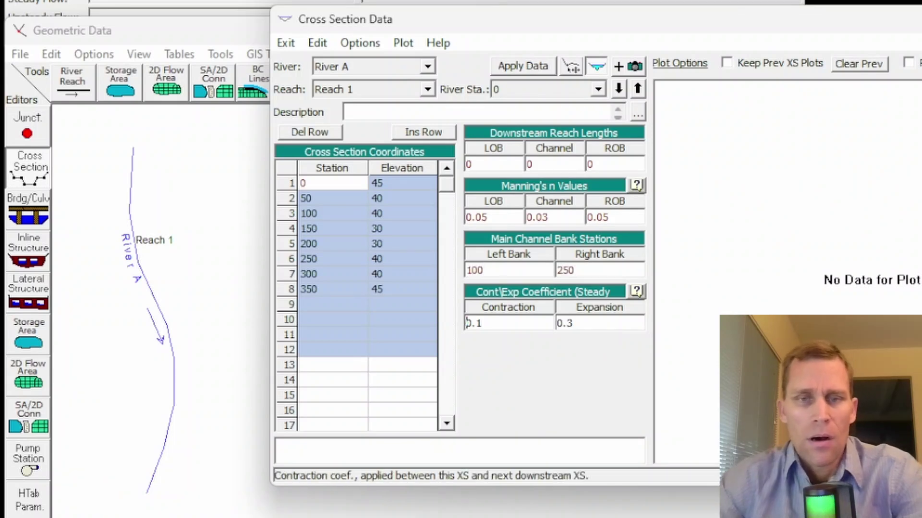
pyautogui.click(534, 65)
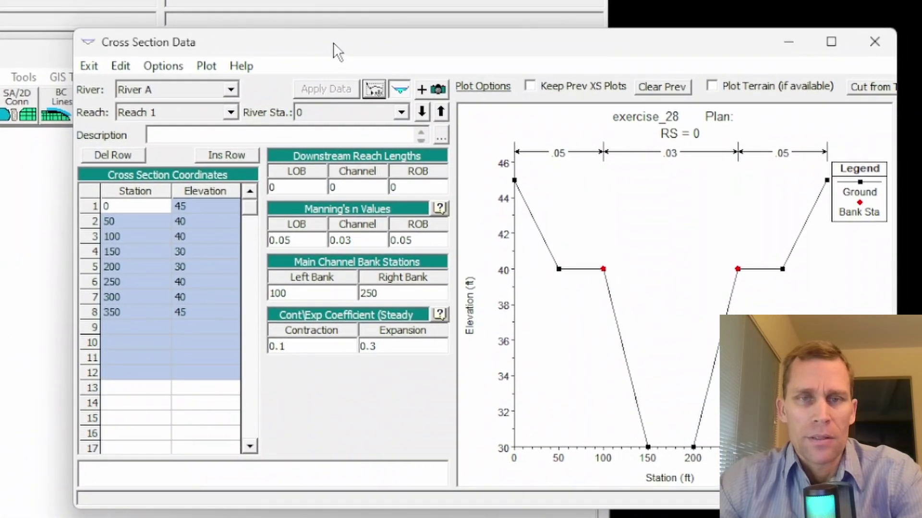
pyautogui.moveTo(333, 43); pyautogui.dragTo(291, 30)
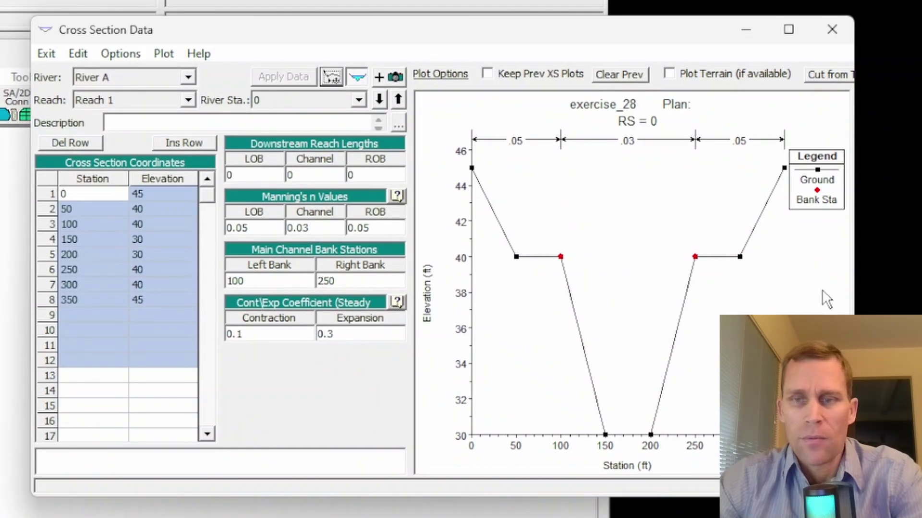
pyautogui.moveTo(853, 294); pyautogui.dragTo(771, 287)
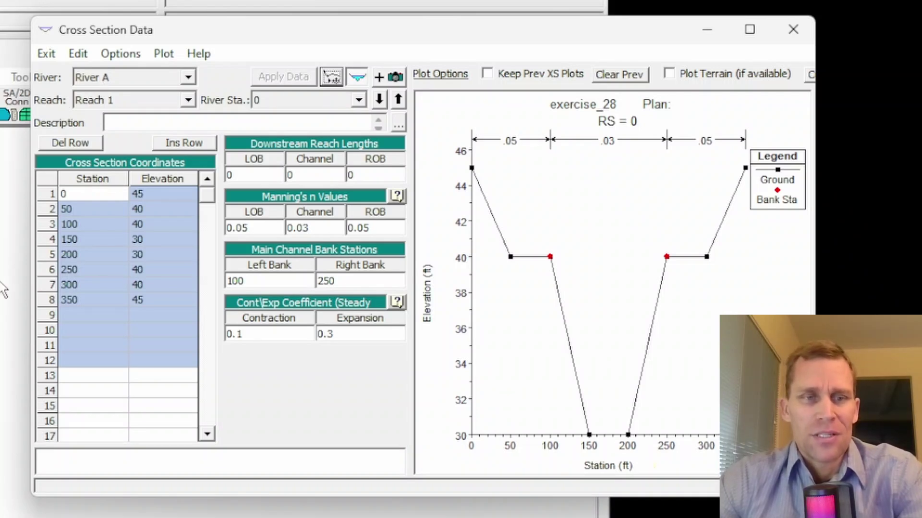
# Copy the current cross section to river station 5000 on the same reach
pyautogui.click(118, 56)
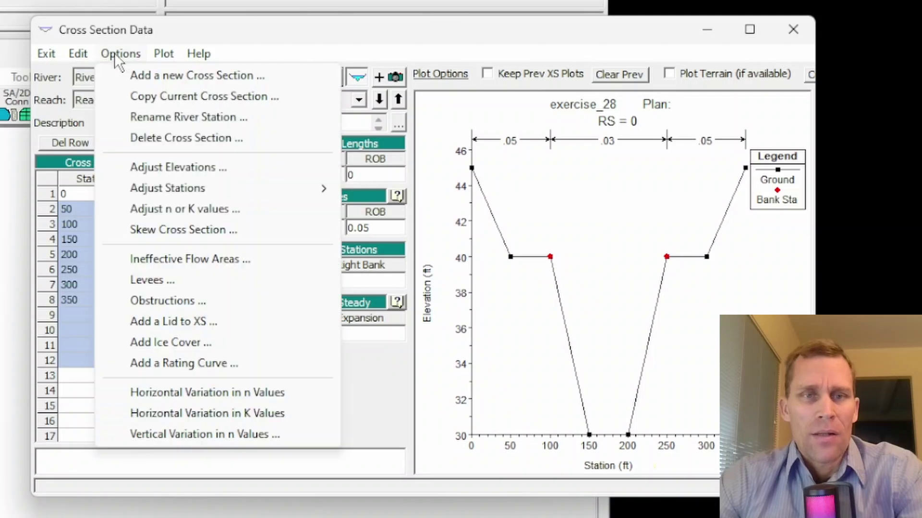
pyautogui.click(140, 97)
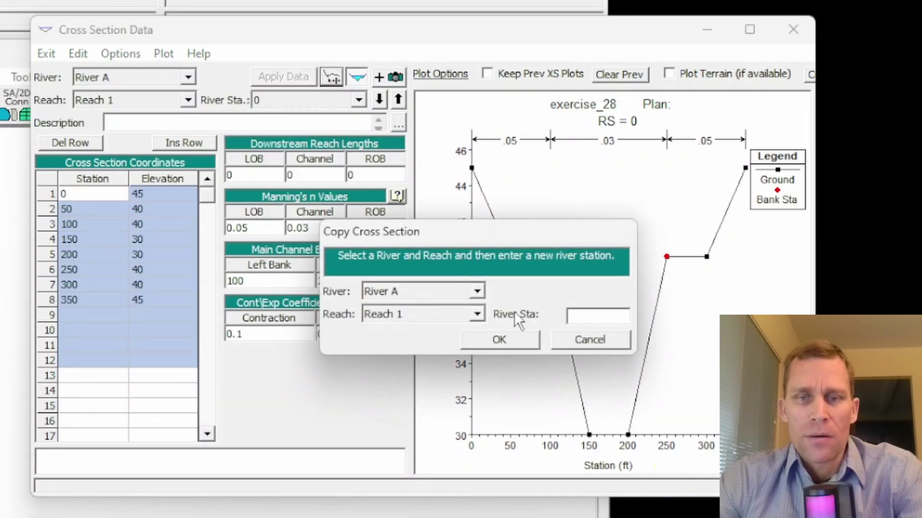
pyautogui.click(583, 316)
pyautogui.write('5000')
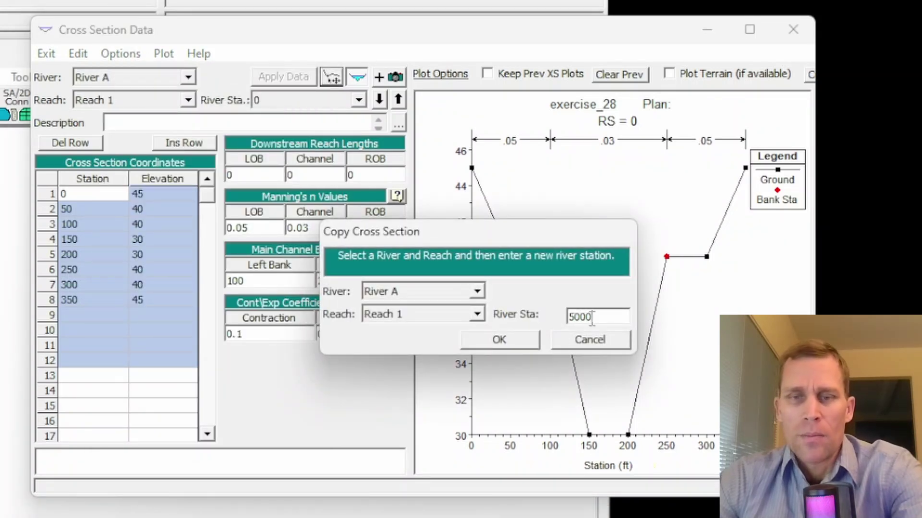
pyautogui.moveTo(591, 319); pyautogui.dragTo(530, 314)
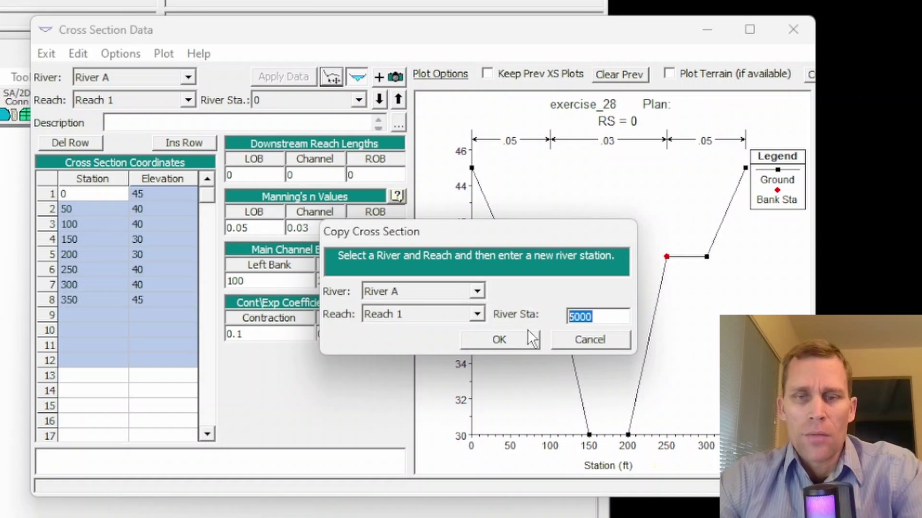
pyautogui.click(508, 340)
# Set the downstream reach lengths of section 5000 to 5000 for the left overbank, channel and right overbank
pyautogui.doubleClick(269, 176)
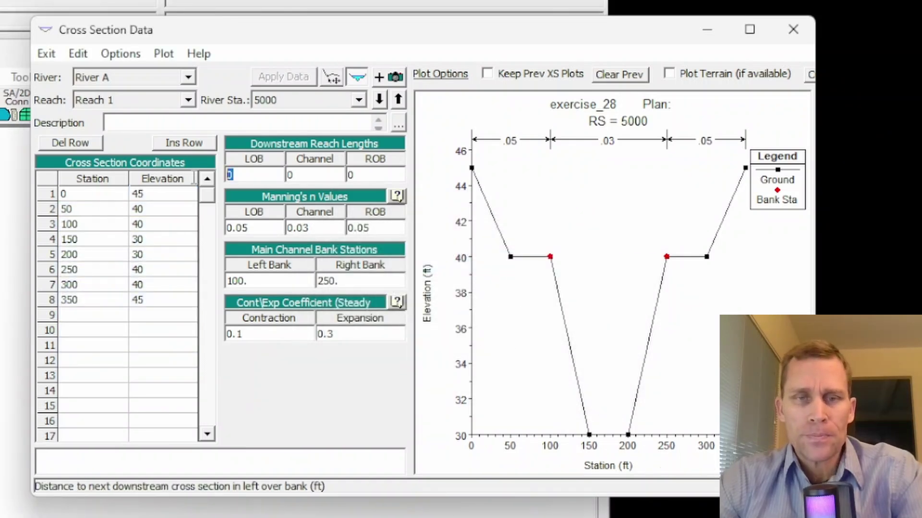
pyautogui.write('5000')
pyautogui.doubleClick(305, 175)
pyautogui.write('5000')
pyautogui.doubleClick(366, 175)
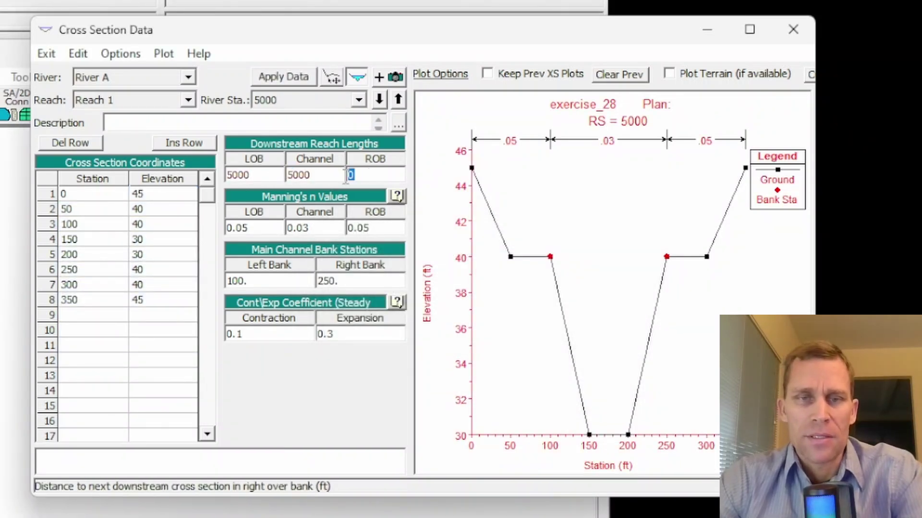
pyautogui.write('5000')
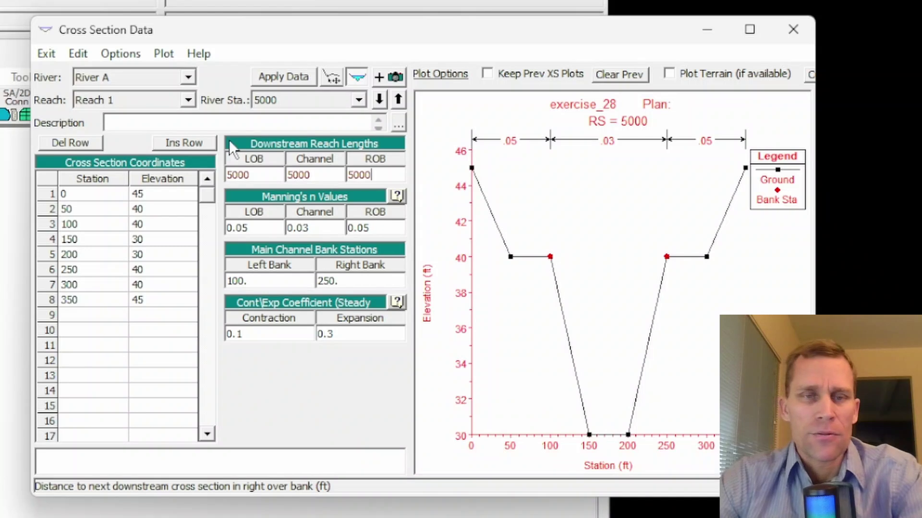
# Raise all elevations of section 5000 by 5 ft, apply the data and close the cross section editor
pyautogui.click(121, 53)
pyautogui.click(146, 166)
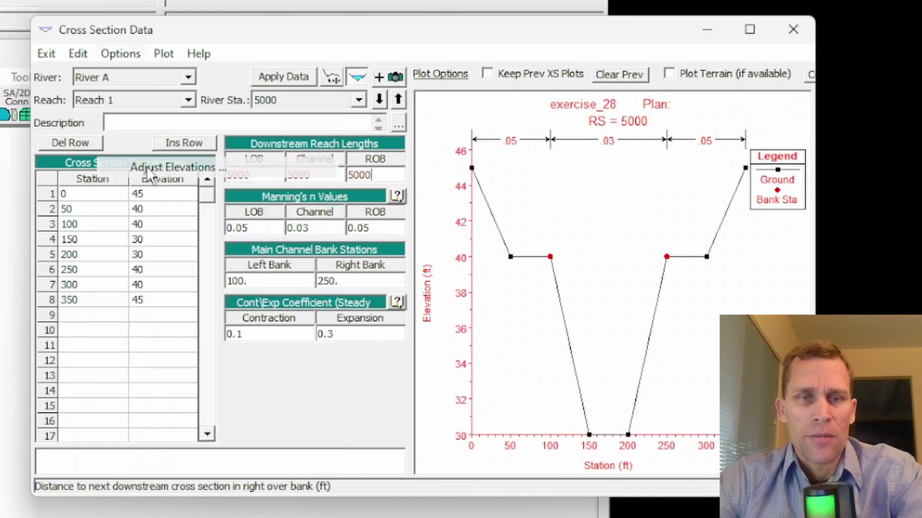
pyautogui.write('5')
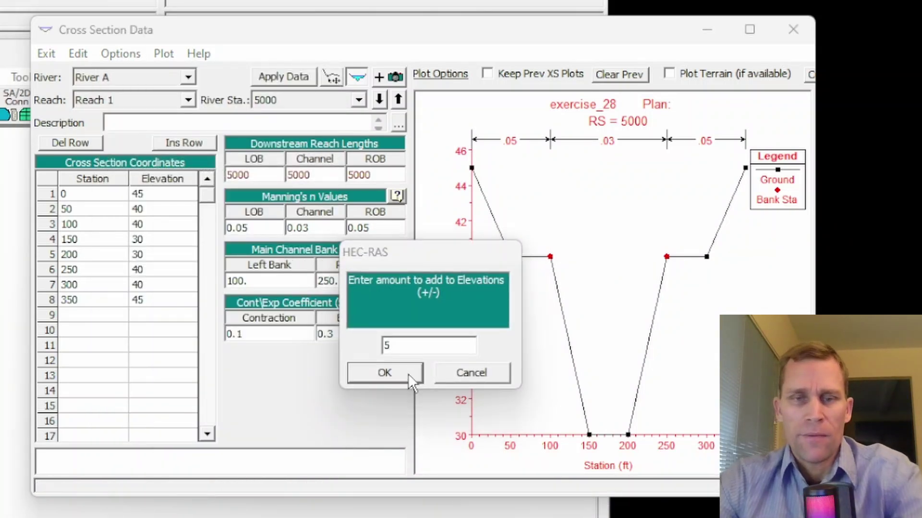
pyautogui.click(408, 373)
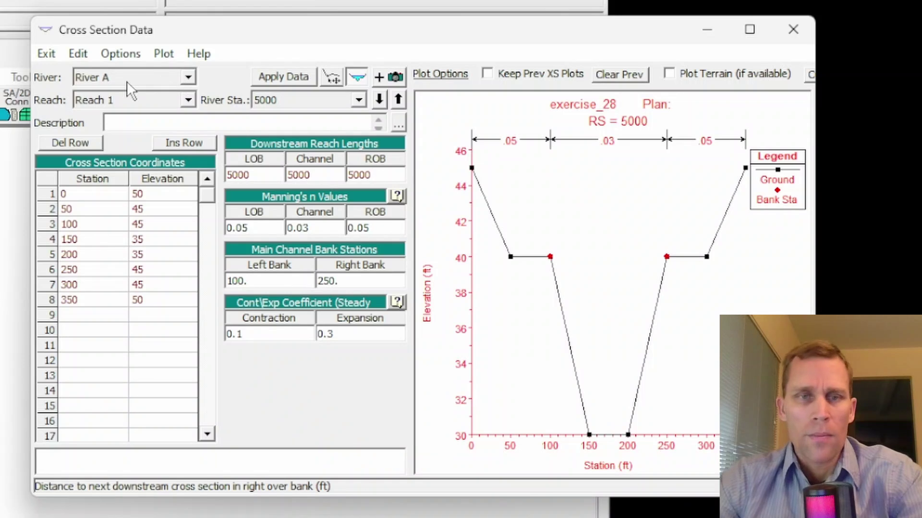
pyautogui.click(257, 80)
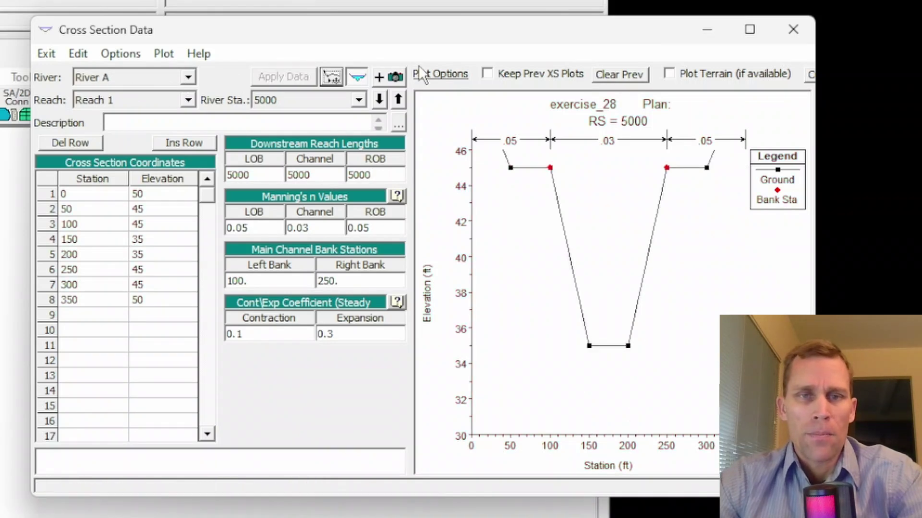
pyautogui.click(790, 28)
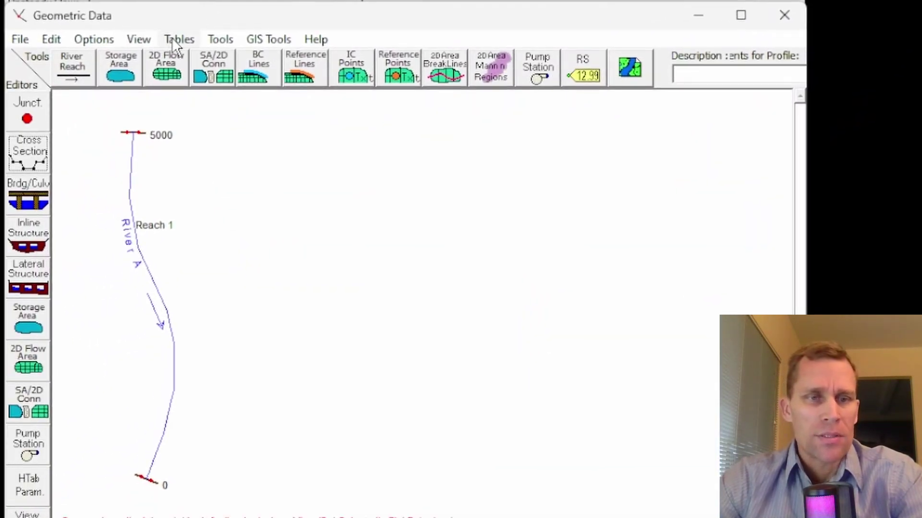
# Interpolate cross sections along all of River A, Reach 1 with a maximum spacing of 250, and close the interpolation dialog
pyautogui.click(173, 40)
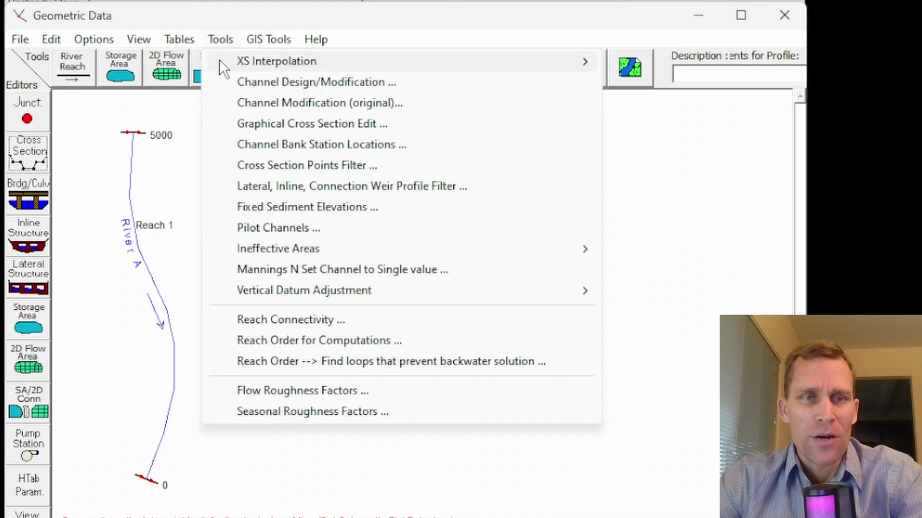
pyautogui.moveTo(310, 63)
pyautogui.click(667, 61)
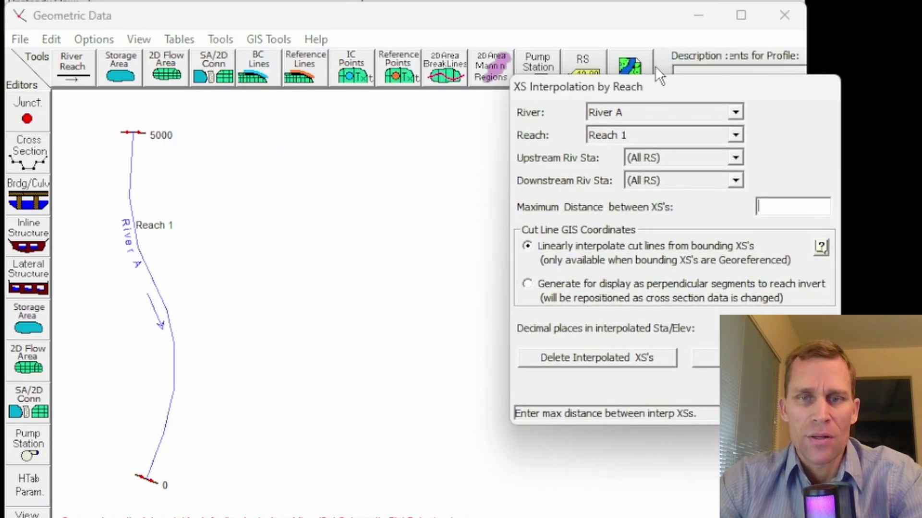
pyautogui.moveTo(671, 86); pyautogui.dragTo(416, 59)
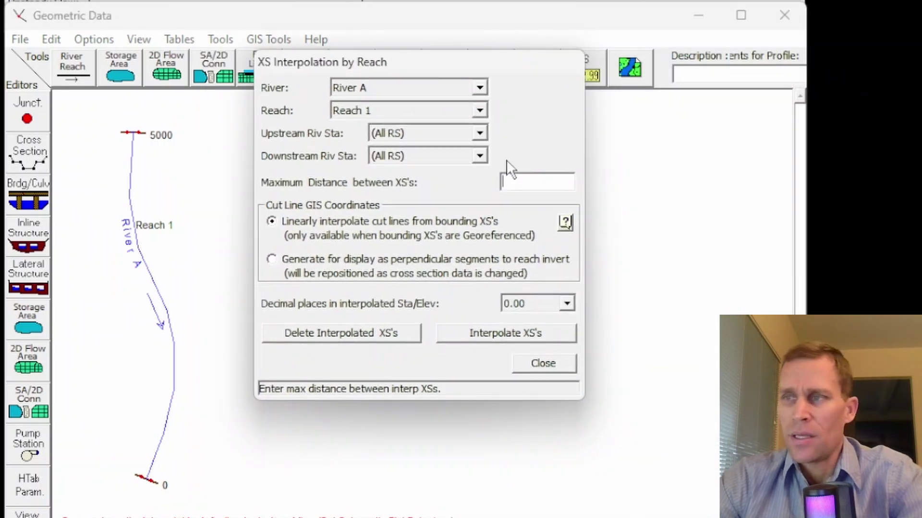
pyautogui.write('250')
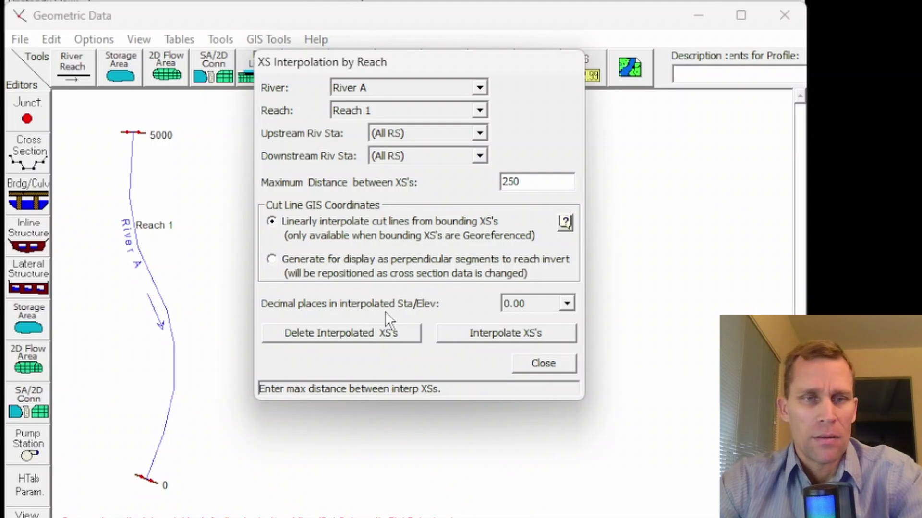
pyautogui.click(516, 331)
pyautogui.click(538, 362)
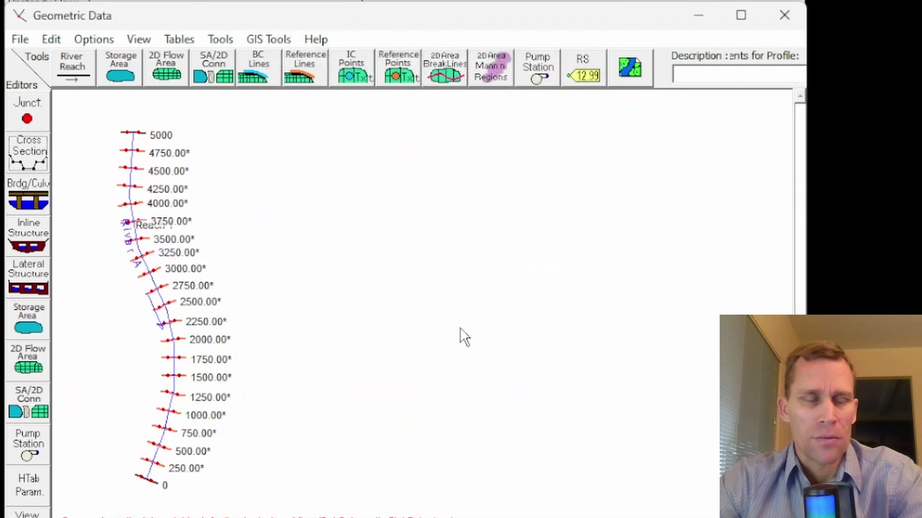
# Save the geometry data with the title "base" in the project folder, and check the geometry entry in the main window
pyautogui.click(21, 39)
pyautogui.click(60, 122)
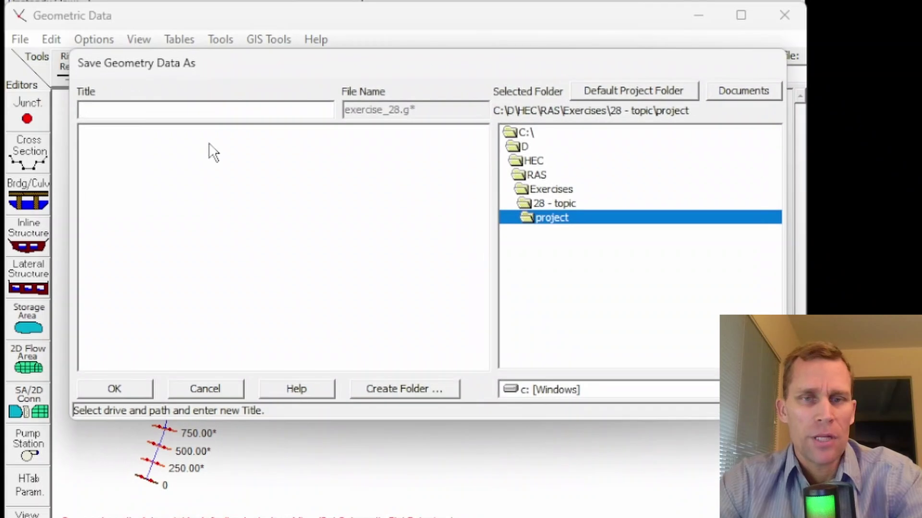
pyautogui.write('base')
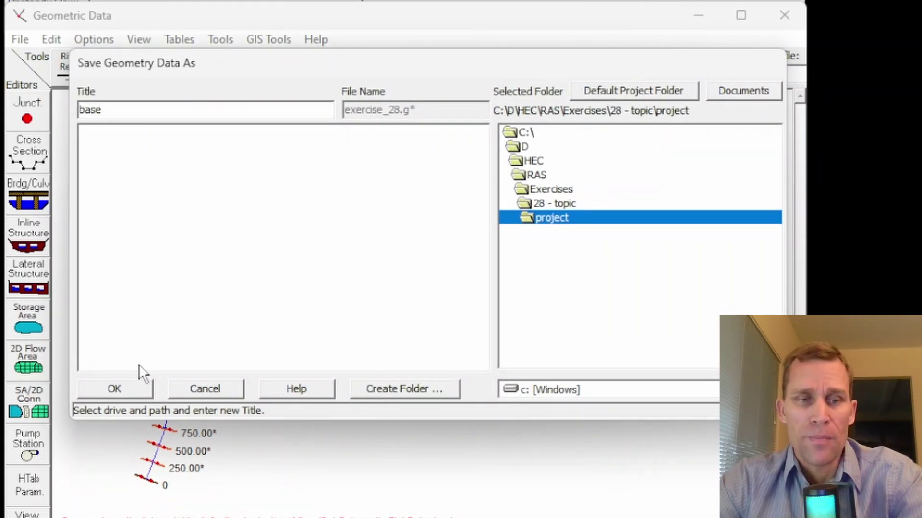
pyautogui.click(130, 390)
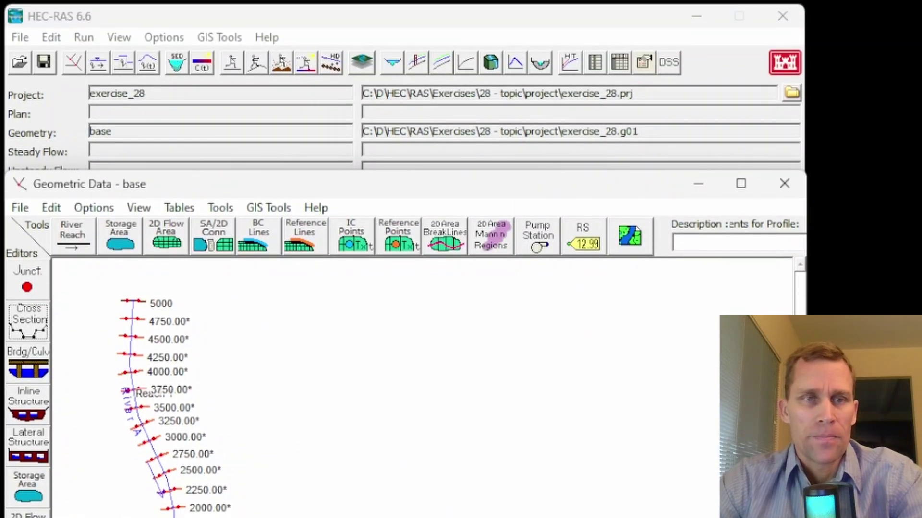
pyautogui.click(101, 137)
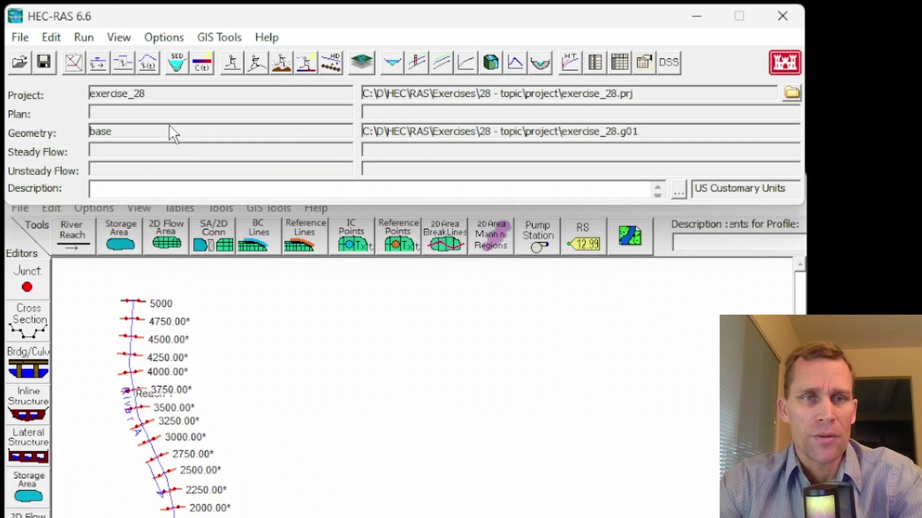
pyautogui.click(355, 408)
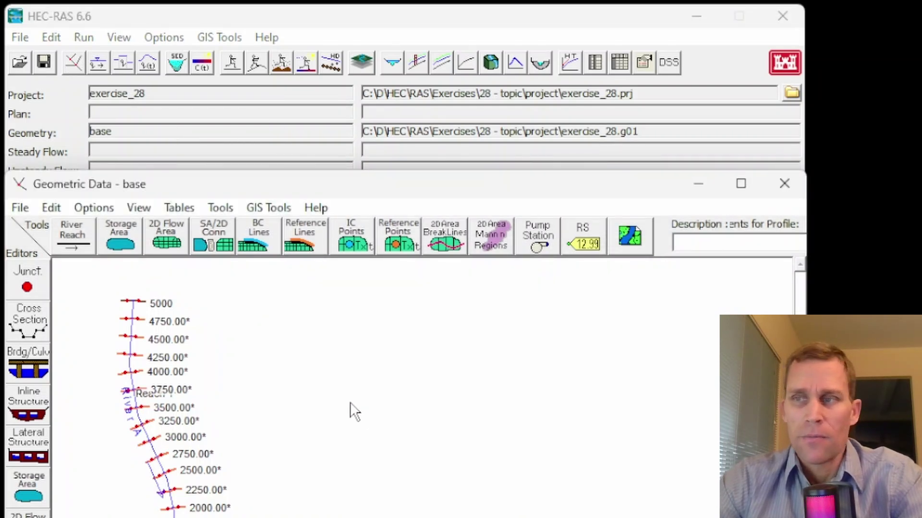
# Open the quasi-unsteady flow (sediment) data editor from the main program window
pyautogui.click(167, 18)
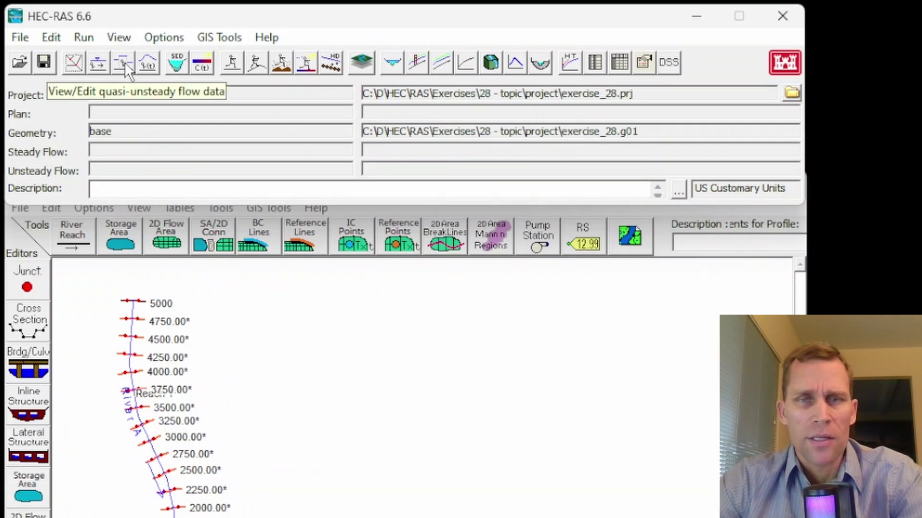
pyautogui.click(51, 38)
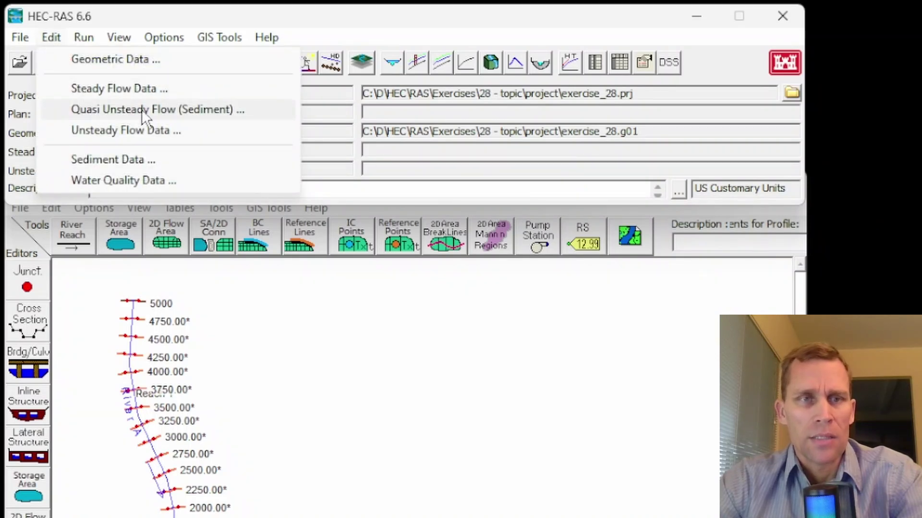
pyautogui.click(215, 109)
pyautogui.moveTo(546, 202); pyautogui.dragTo(376, 185)
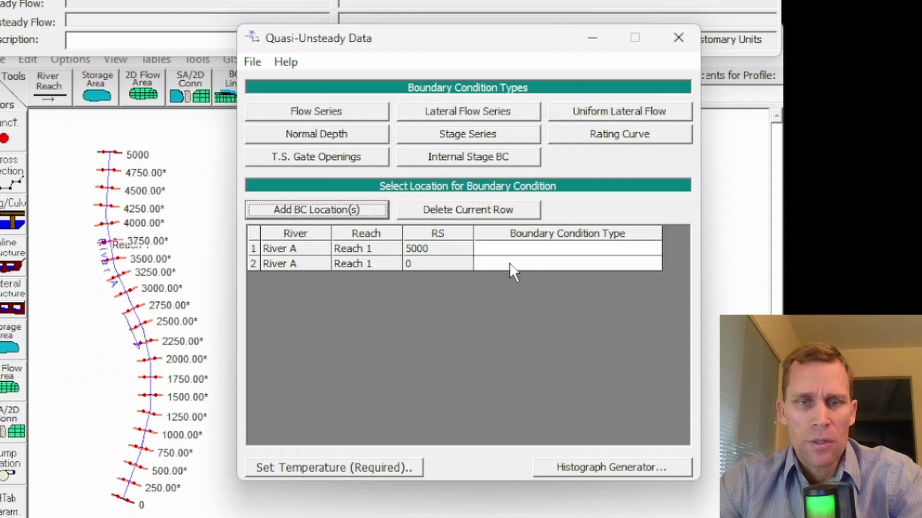
# Assign a Normal Depth boundary condition with a friction slope of 0.001 to river station 0
pyautogui.click(508, 263)
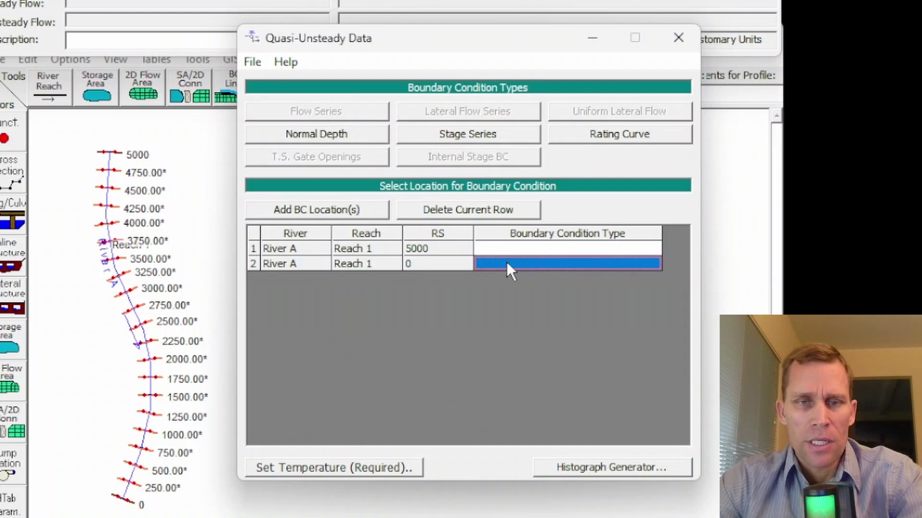
pyautogui.click(298, 134)
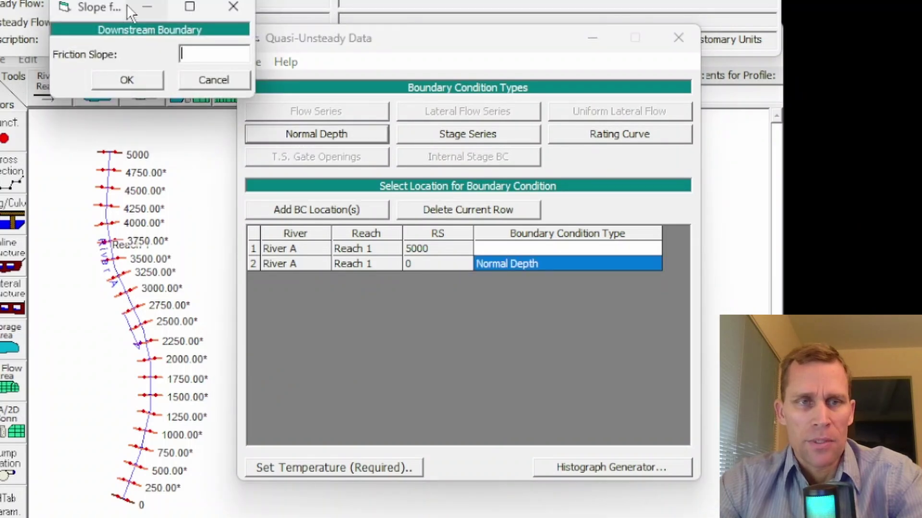
pyautogui.moveTo(117, 6); pyautogui.dragTo(269, 145)
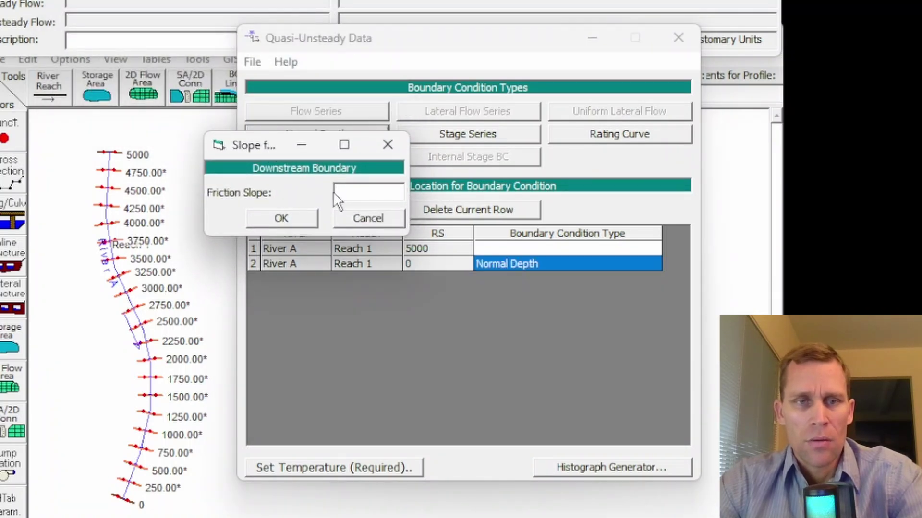
pyautogui.write('0.001')
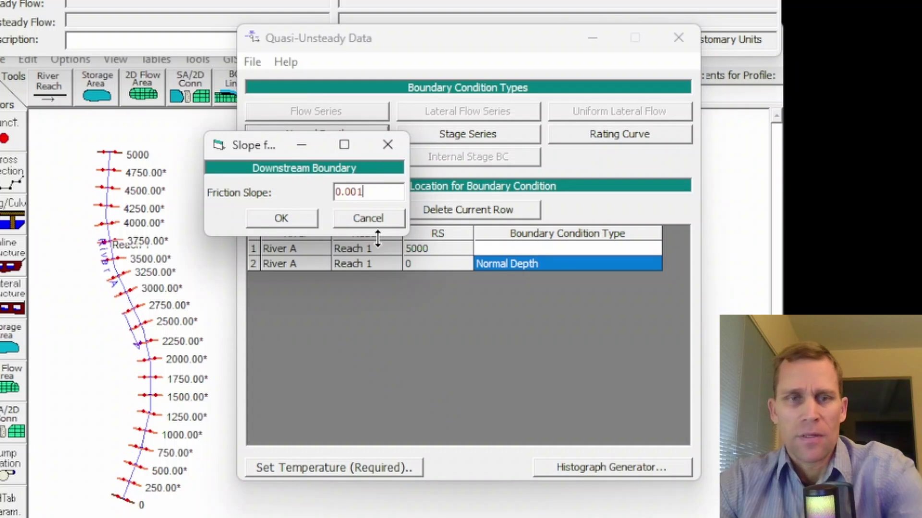
pyautogui.doubleClick(348, 192)
pyautogui.click(275, 219)
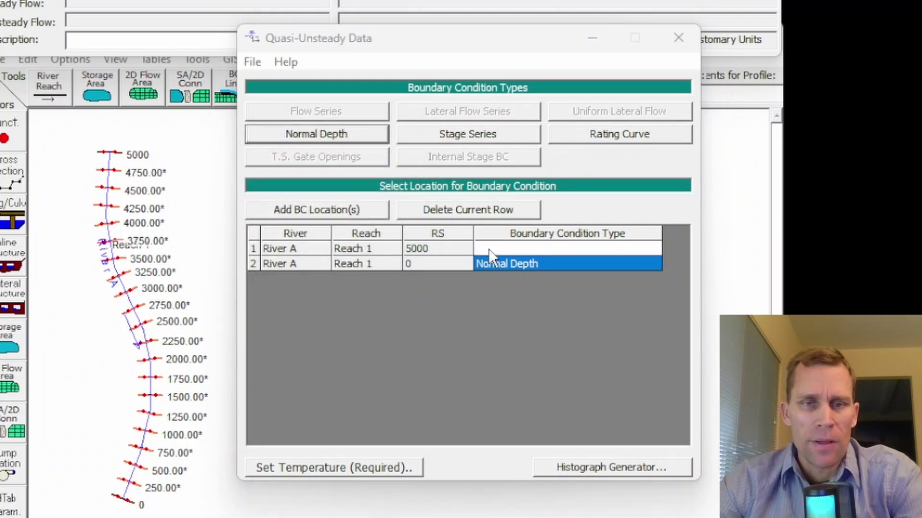
# Assign a Flow Series boundary condition to river station 5000, using table entry and the simulation time as starting reference
pyautogui.click(489, 249)
pyautogui.click(315, 114)
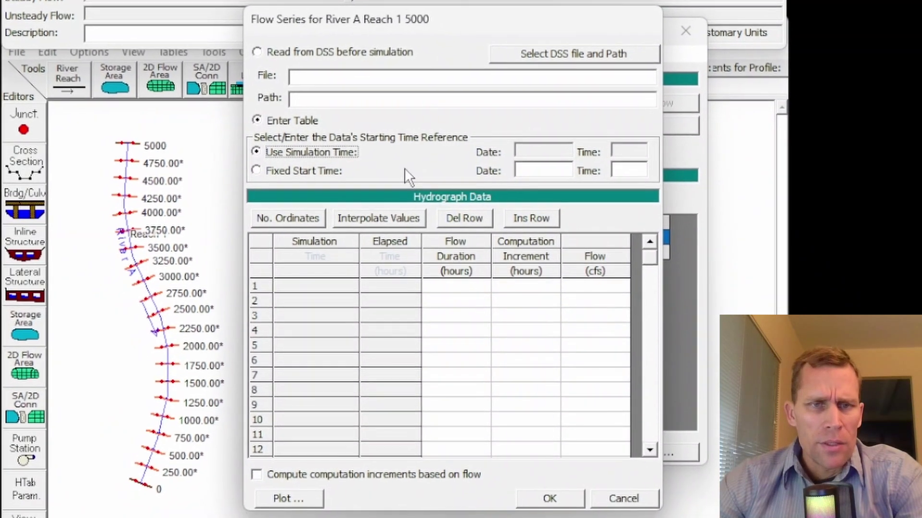
pyautogui.click(262, 121)
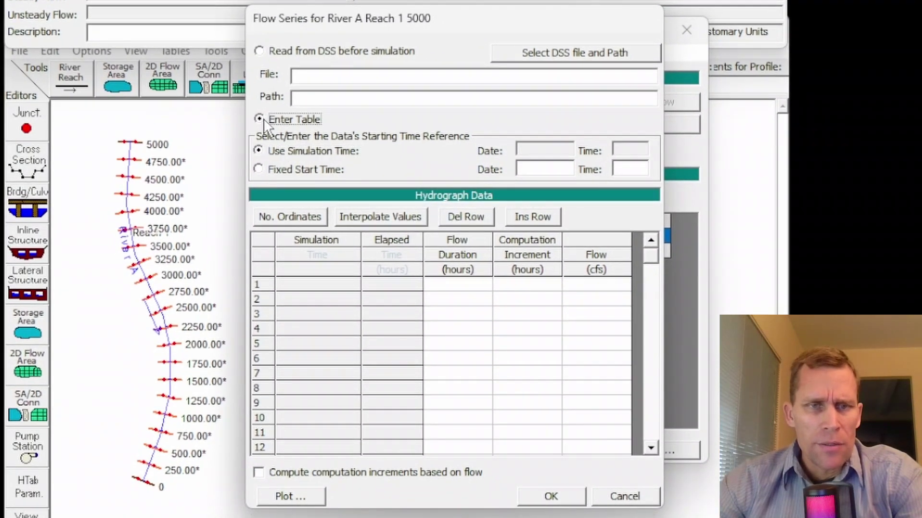
pyautogui.click(259, 155)
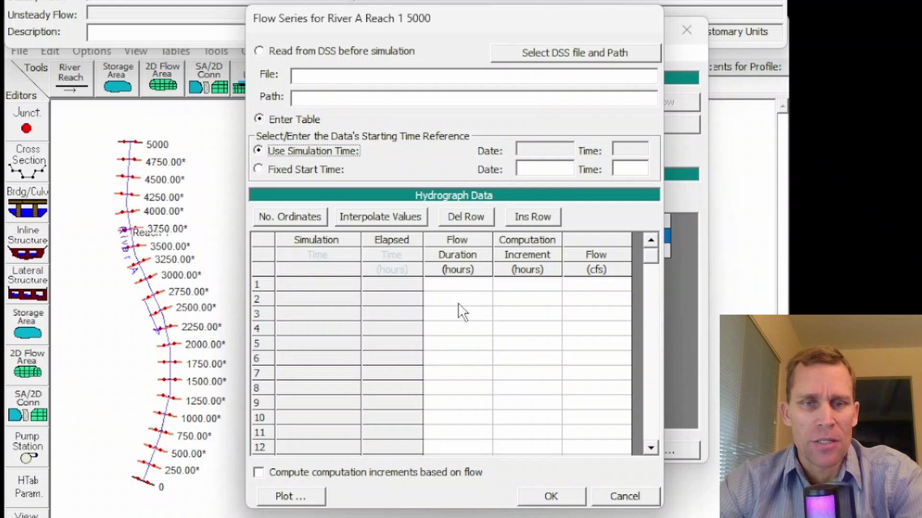
# Paste the copied hydrograph into the flow duration, computation increment and flow columns, starting at row 1
pyautogui.click(462, 290)
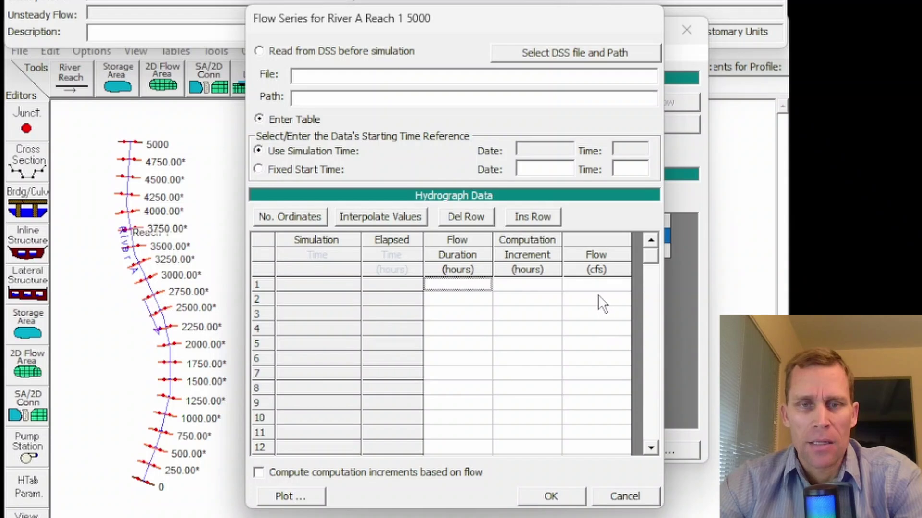
pyautogui.moveTo(469, 287); pyautogui.dragTo(587, 413)
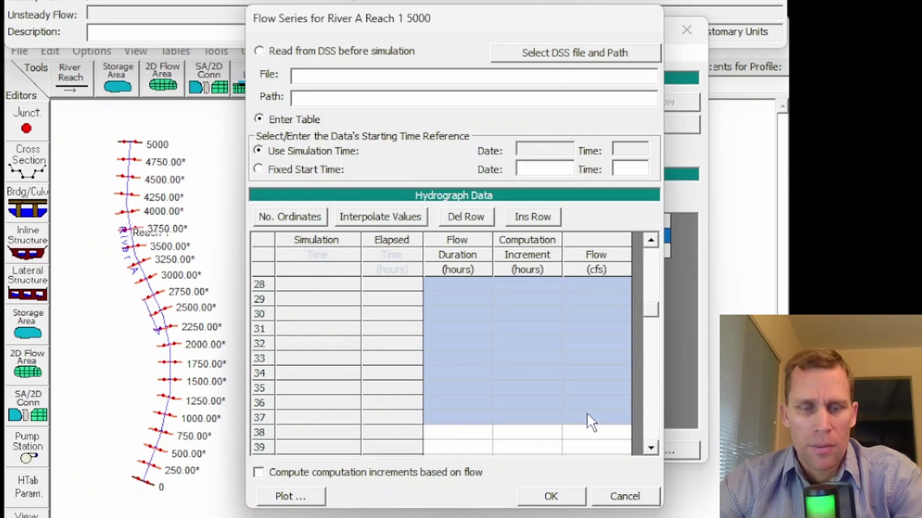
pyautogui.hotkey('ctrl', 'v')
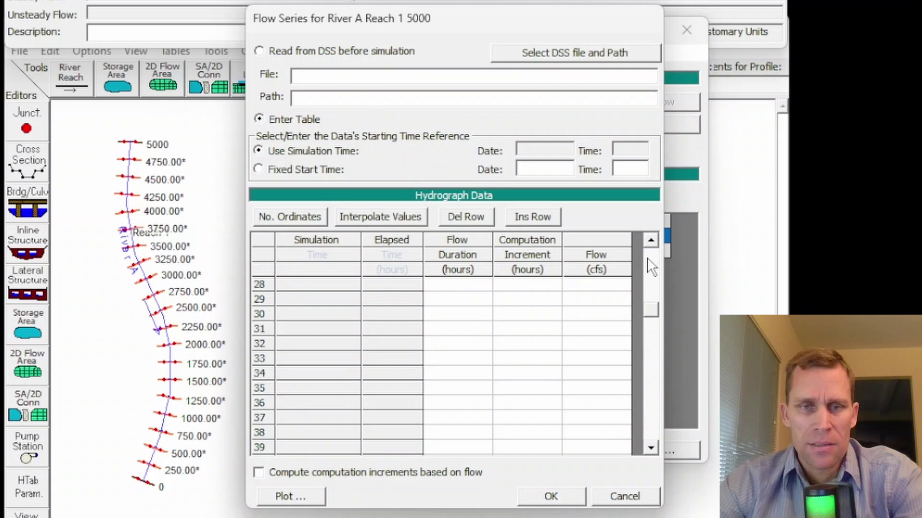
pyautogui.moveTo(651, 267); pyautogui.dragTo(650, 247)
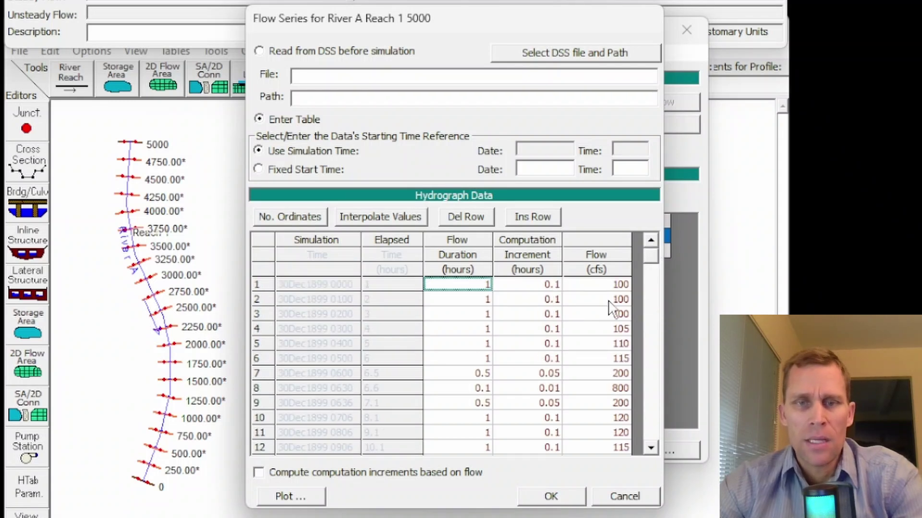
# Review the flows and durations in the hydrograph table, from the base flow through the peak to the final rows
pyautogui.moveTo(611, 286); pyautogui.dragTo(614, 302)
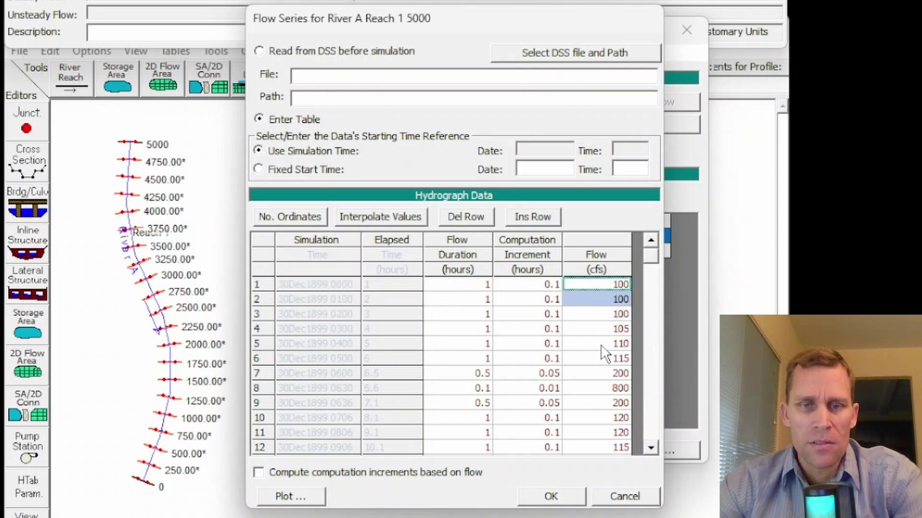
pyautogui.click(606, 389)
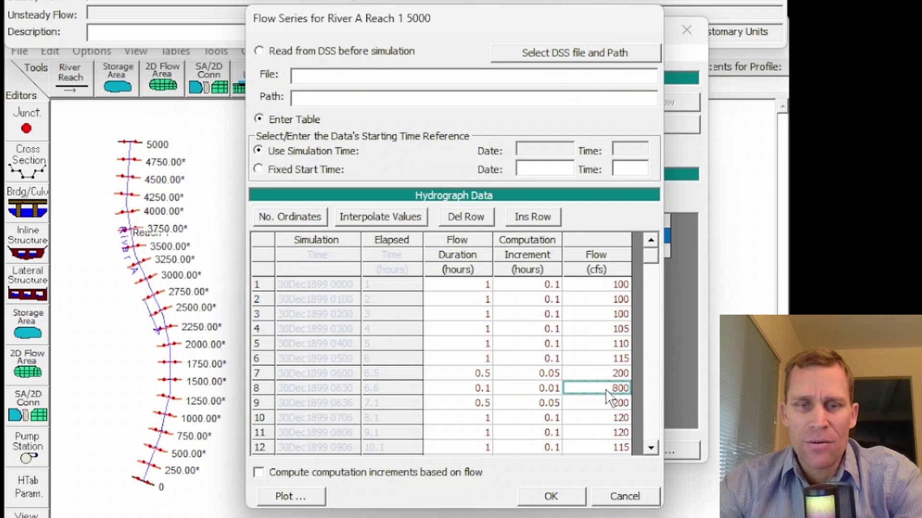
pyautogui.click(479, 389)
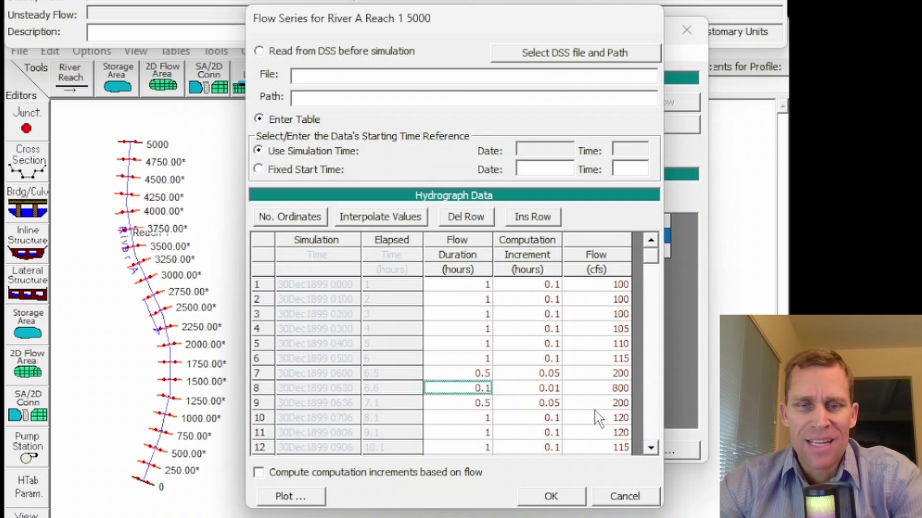
pyautogui.scroll(-3, 595, 405)
pyautogui.click(610, 388)
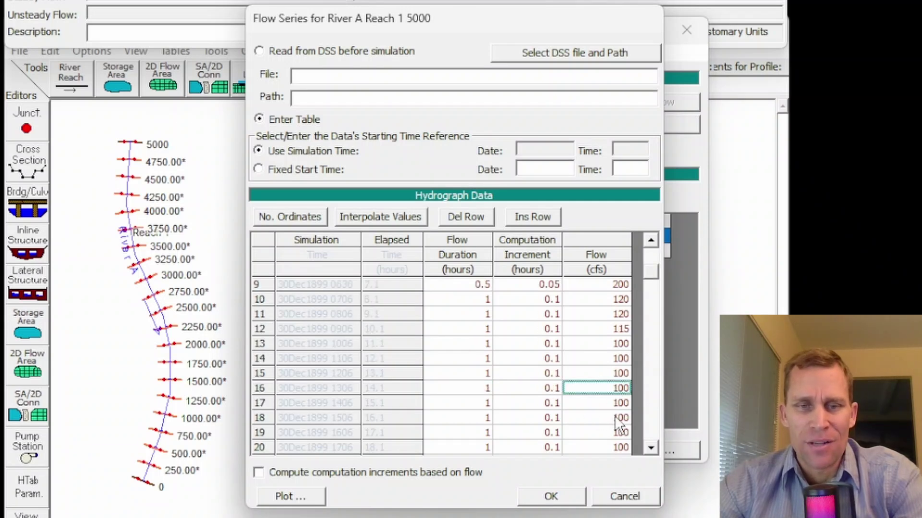
pyautogui.scroll(-2, 496, 373)
pyautogui.scroll(4, 497, 373)
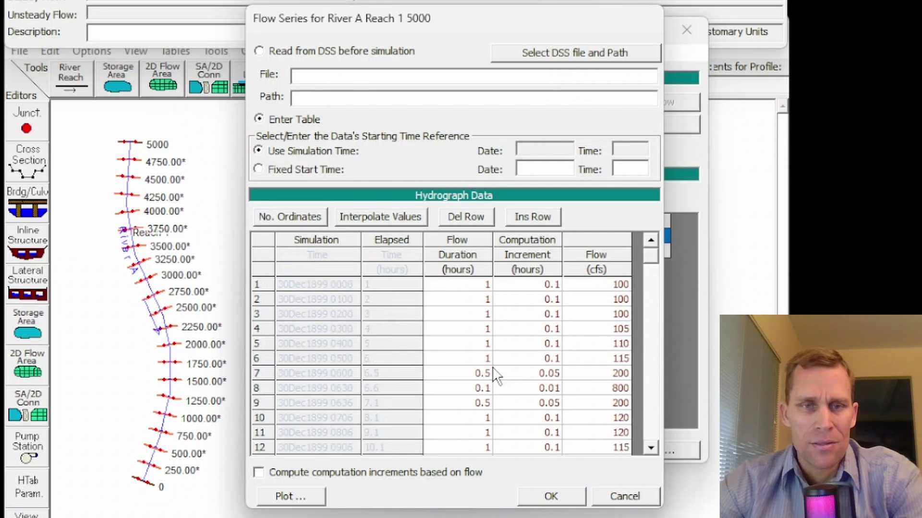
# Try to plot the flow series, and accept the hydrograph for river station 5000
pyautogui.click(314, 497)
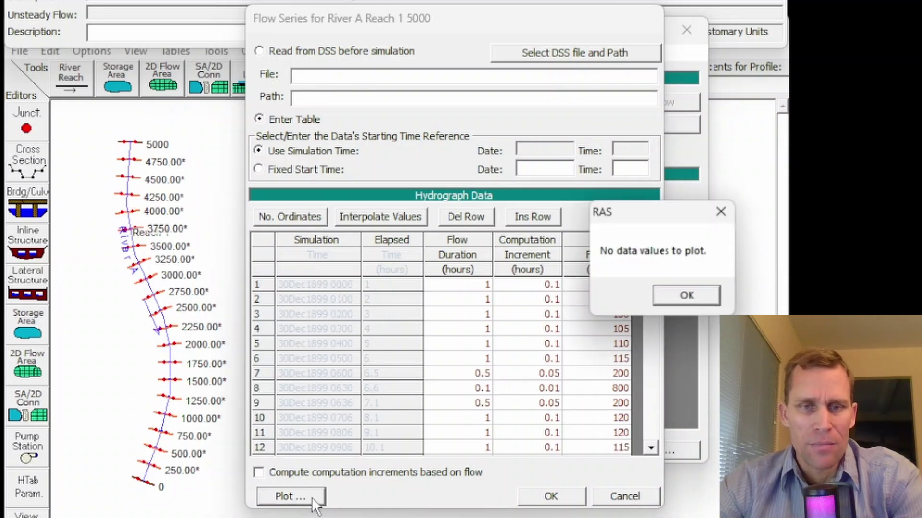
pyautogui.click(688, 290)
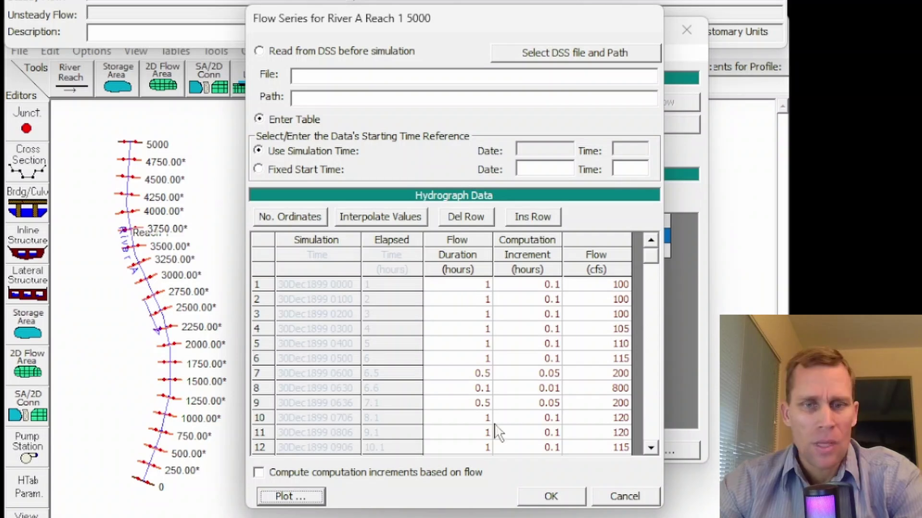
pyautogui.click(540, 496)
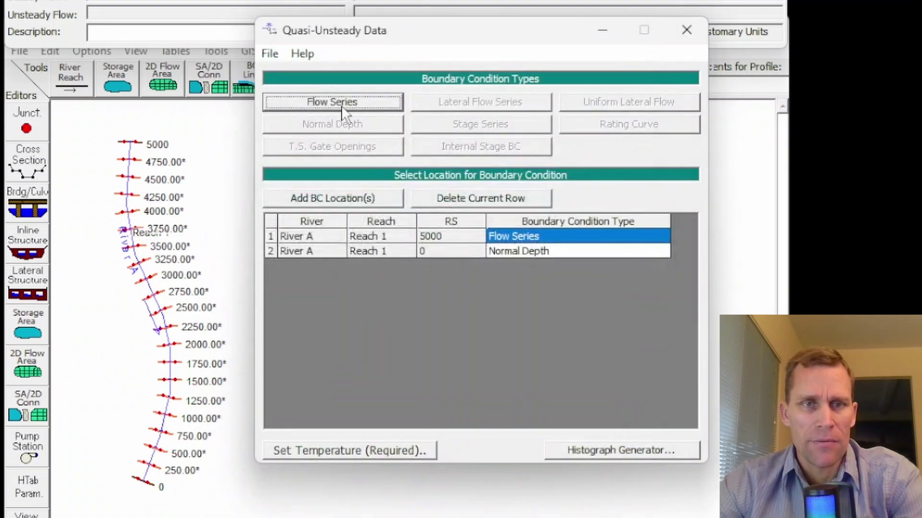
# Save the quasi-unsteady flow data in the project folder with the title 100-800-100
pyautogui.click(269, 53)
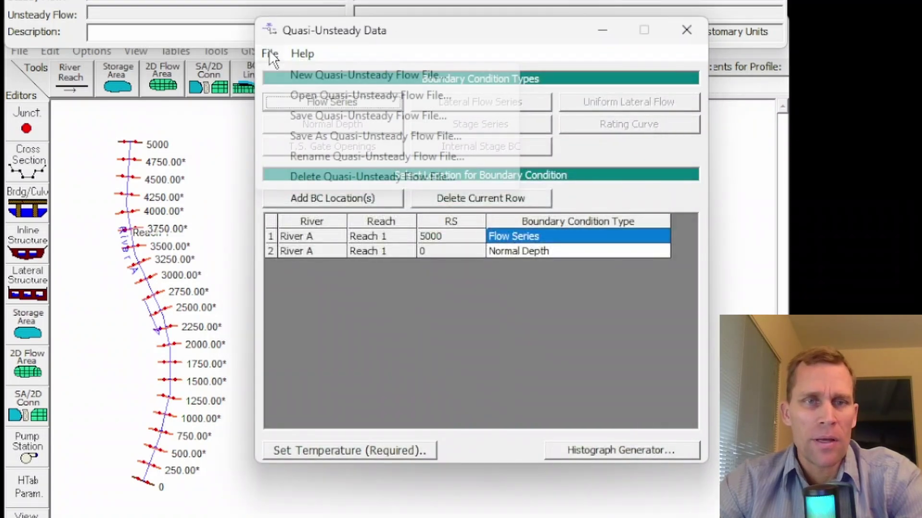
pyautogui.click(307, 116)
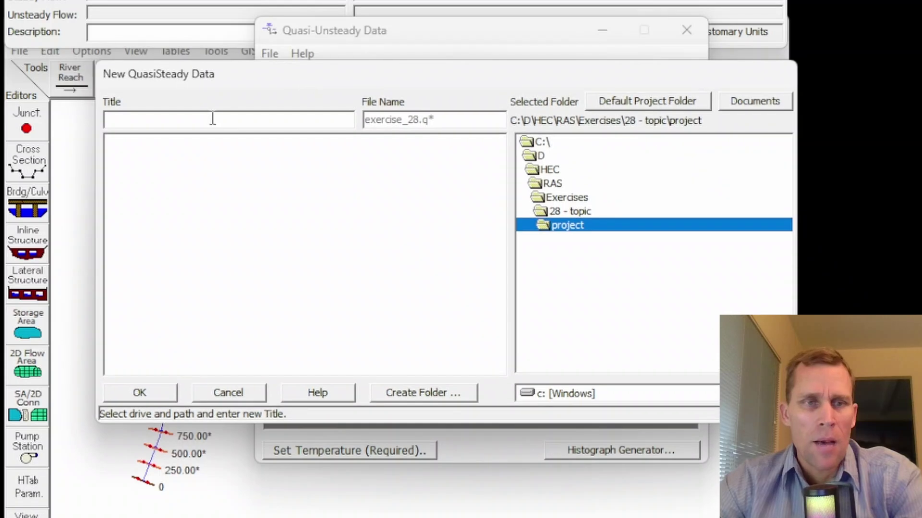
pyautogui.click(213, 118)
pyautogui.write('100-800-100')
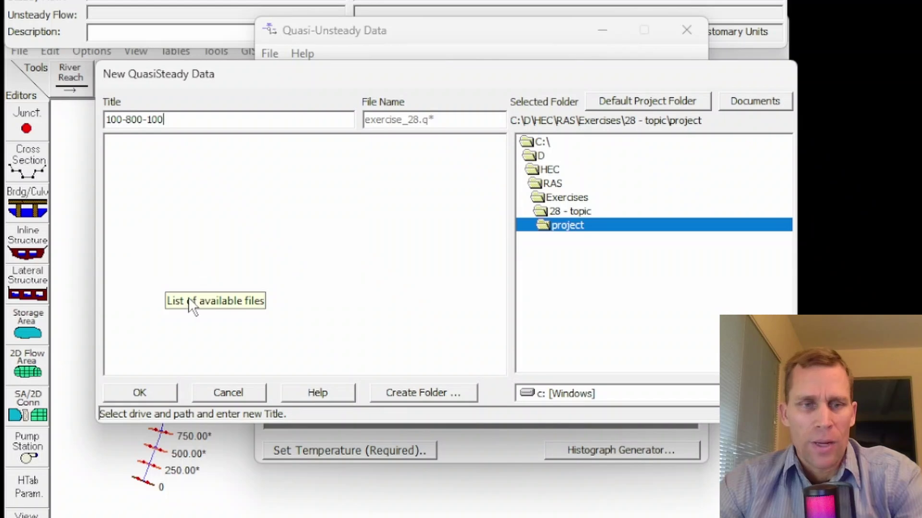
pyautogui.click(152, 391)
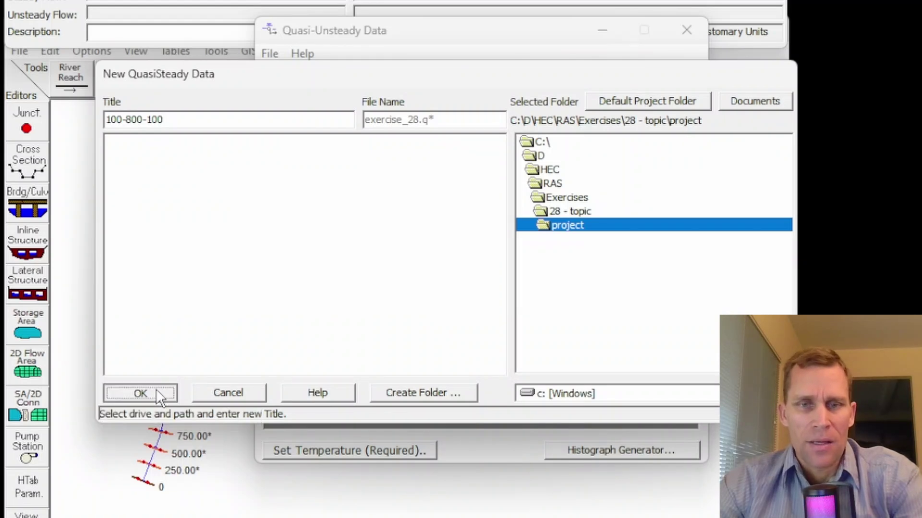
# Fill the required temperature series with two rows, each with a duration of 24 hours and a temperature of 50 F
pyautogui.click(309, 448)
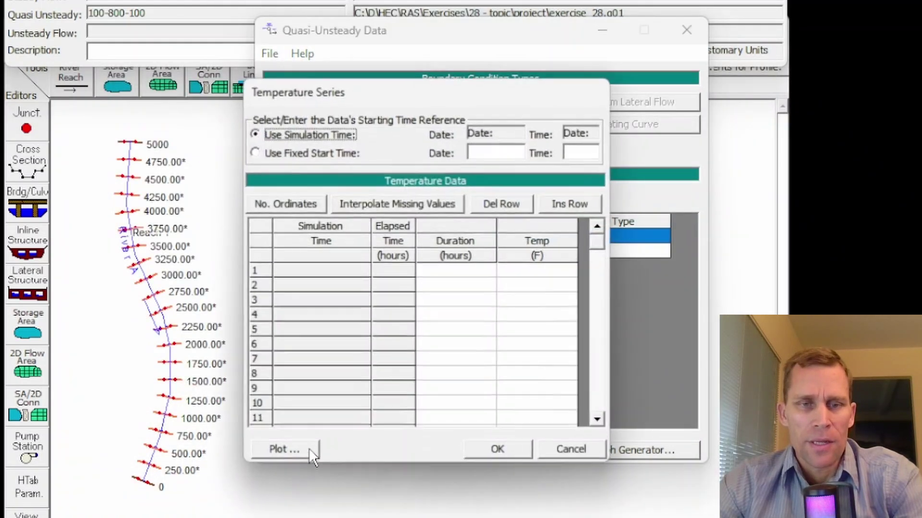
pyautogui.click(532, 274)
pyautogui.write('50')
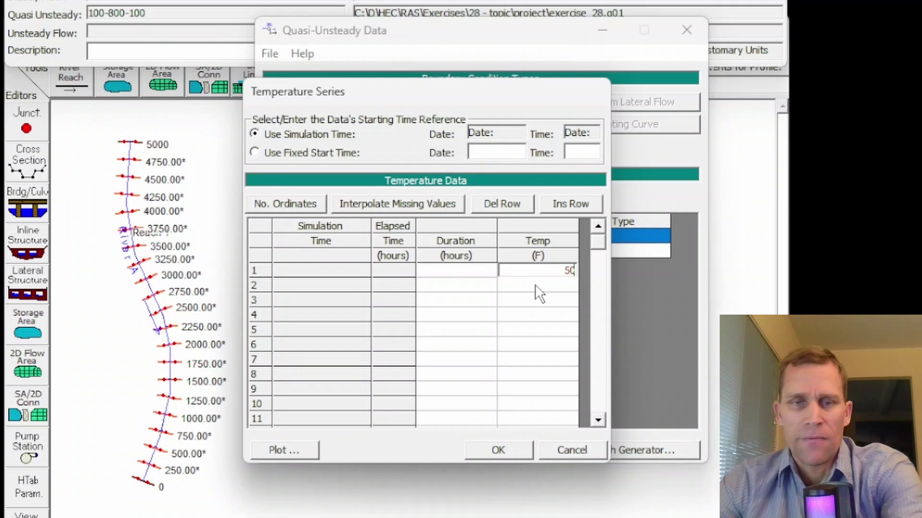
pyautogui.click(535, 283)
pyautogui.write('50')
pyautogui.click(477, 270)
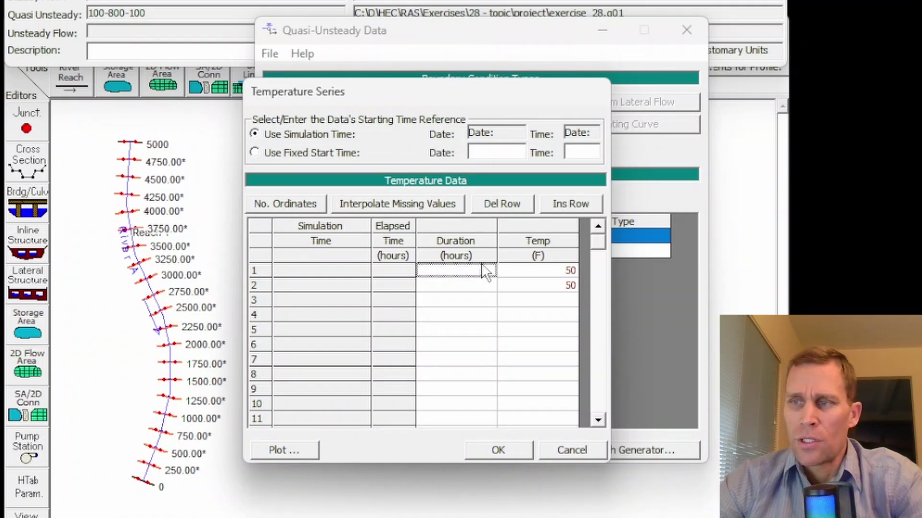
pyautogui.write('24')
pyautogui.click(461, 286)
pyautogui.write('24')
pyautogui.press('Return')
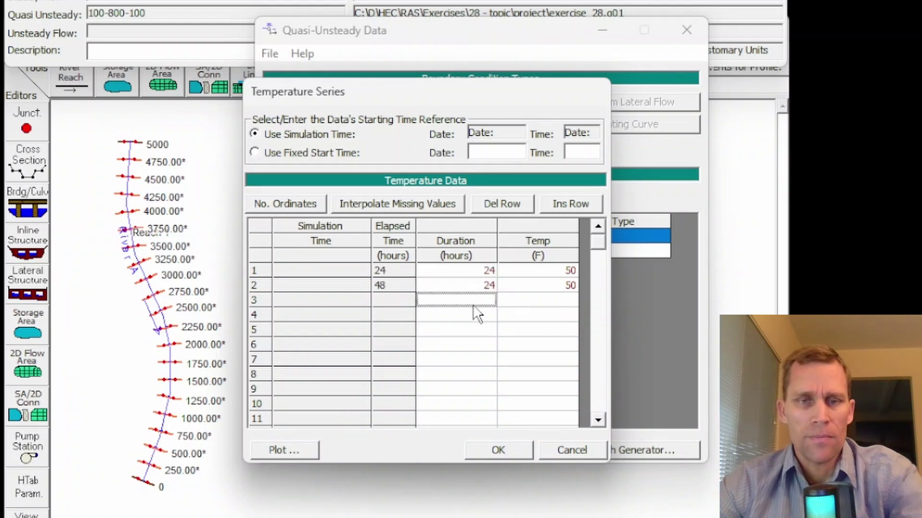
# Accept the temperature series after trying to plot it, and save the quasi-unsteady flow file again
pyautogui.click(288, 453)
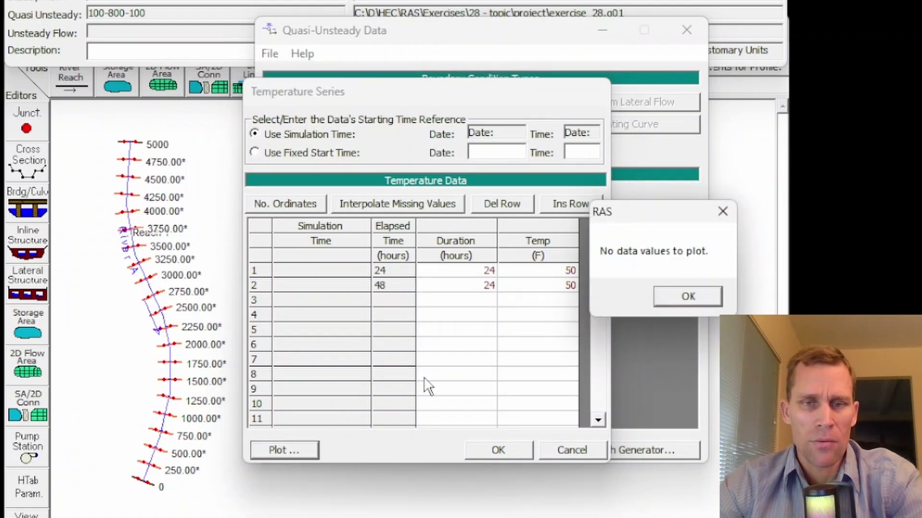
pyautogui.click(663, 293)
pyautogui.click(516, 450)
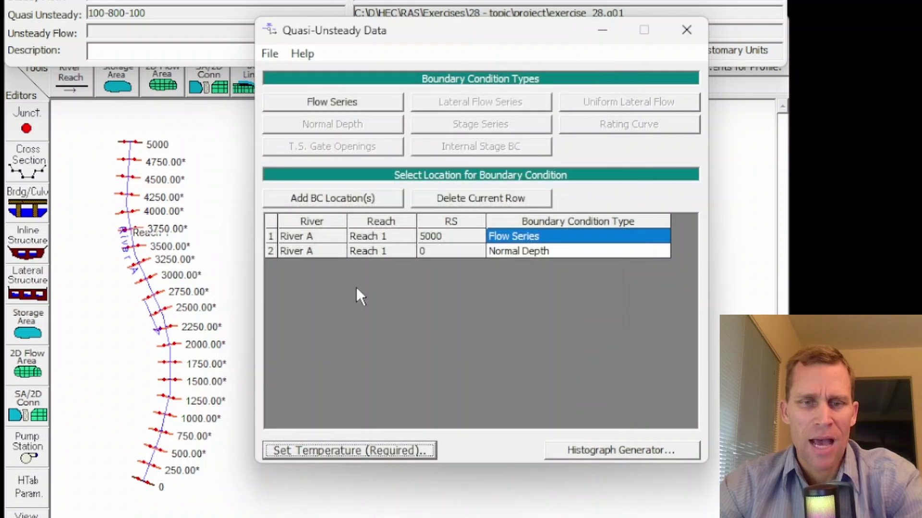
pyautogui.click(269, 53)
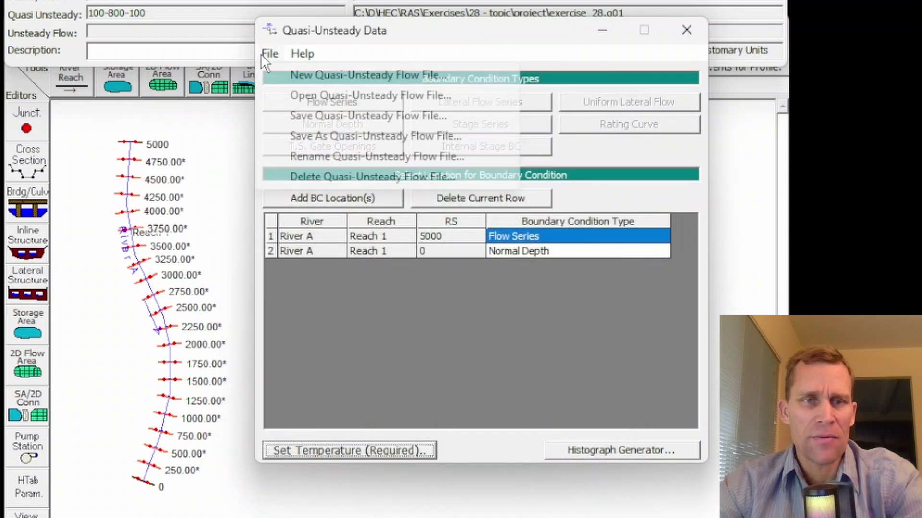
pyautogui.click(301, 116)
# Try to plot the flow series of river station 5000 again, and close the quasi-unsteady data editor
pyautogui.click(335, 101)
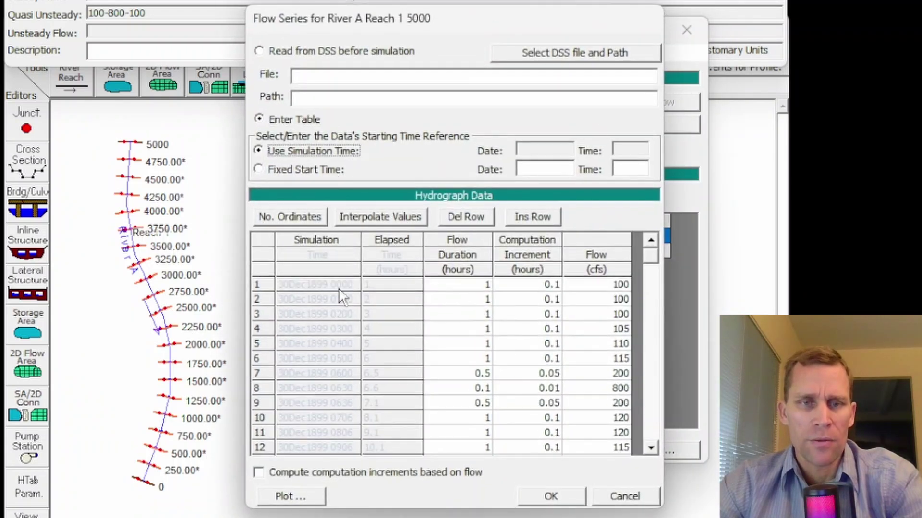
pyautogui.click(294, 495)
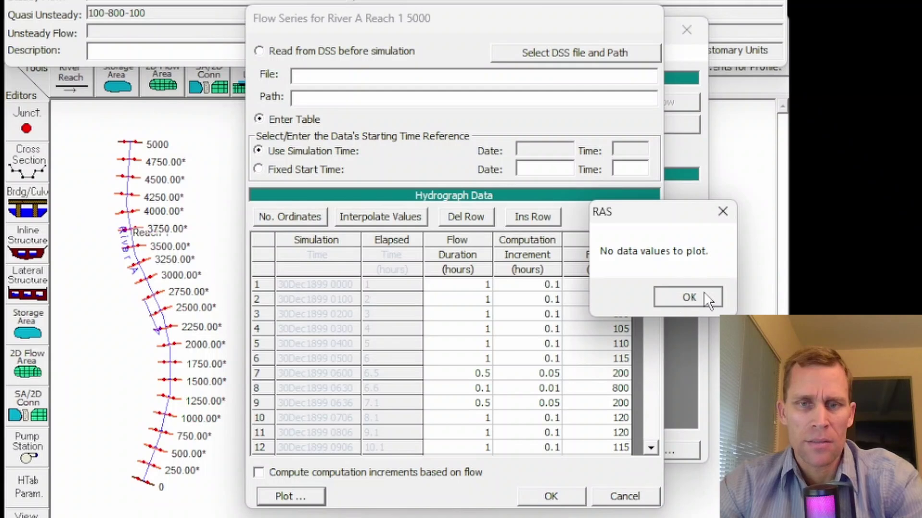
pyautogui.click(687, 296)
pyautogui.click(552, 496)
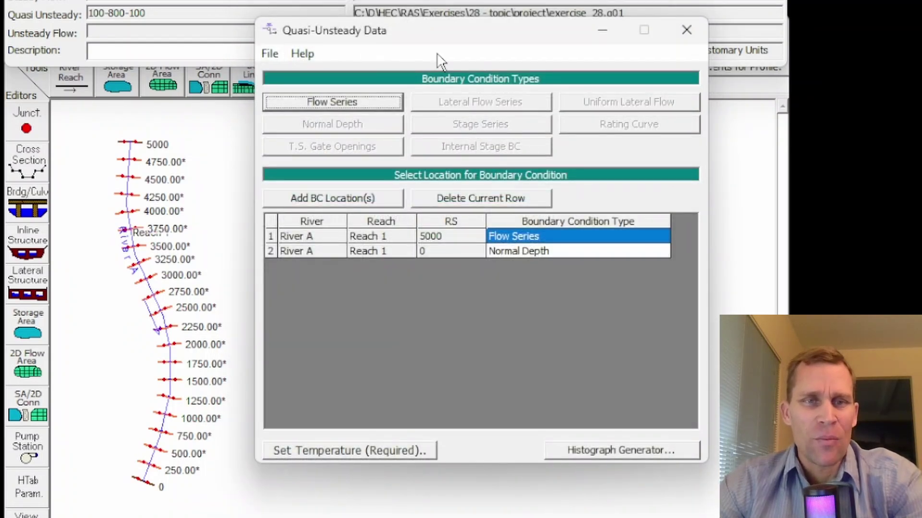
pyautogui.moveTo(427, 34); pyautogui.dragTo(423, 50)
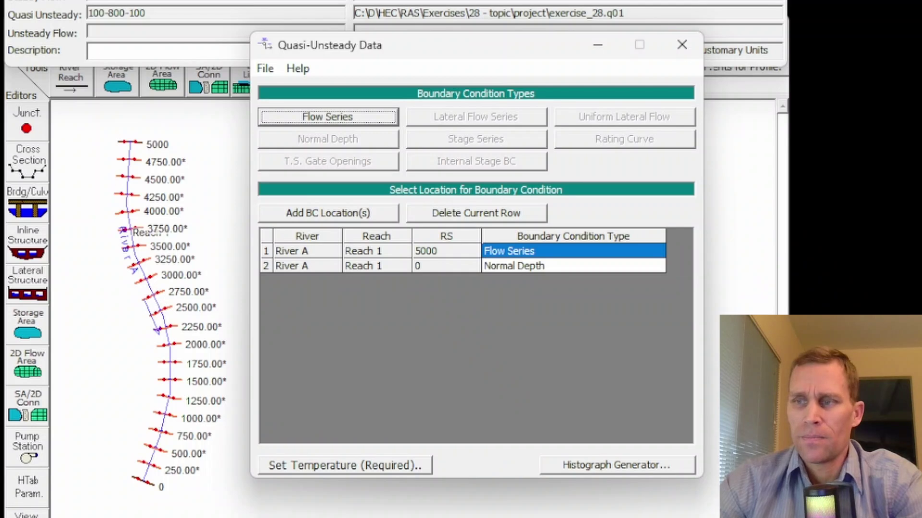
pyautogui.click(683, 48)
# In the sediment data, set the max depth to 5 for all 21 cross sections and use the banks as movable bed limits
pyautogui.click(50, 35)
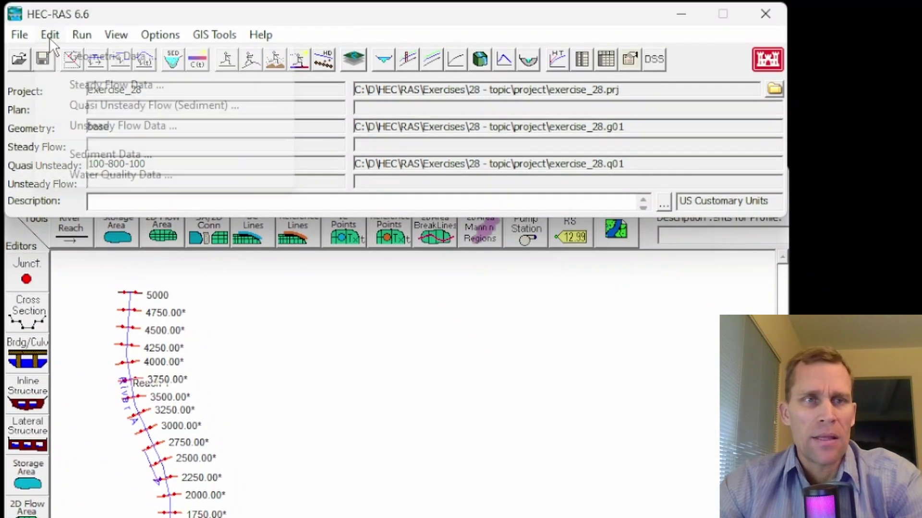
pyautogui.click(95, 153)
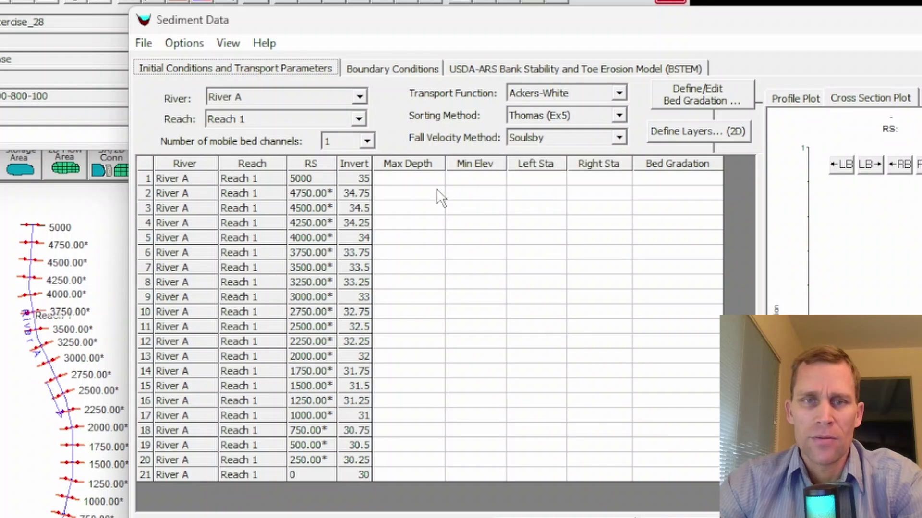
pyautogui.click(422, 179)
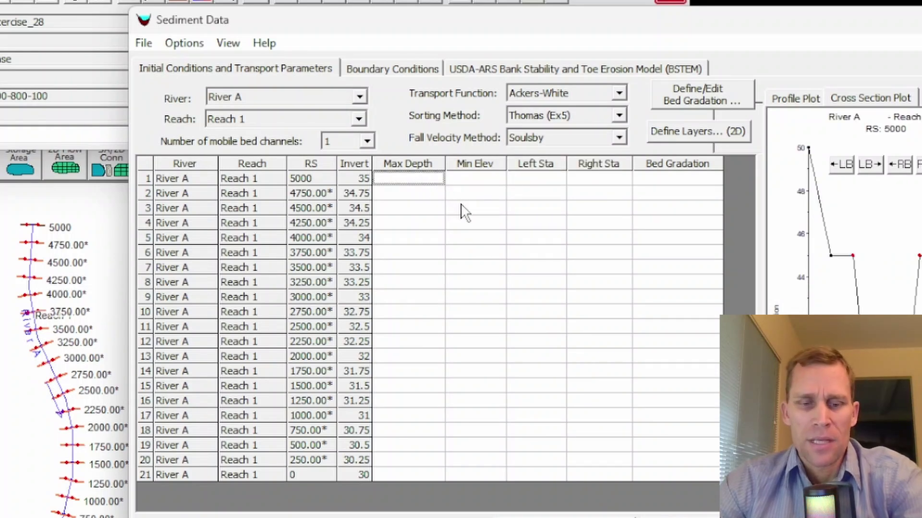
pyautogui.write('5')
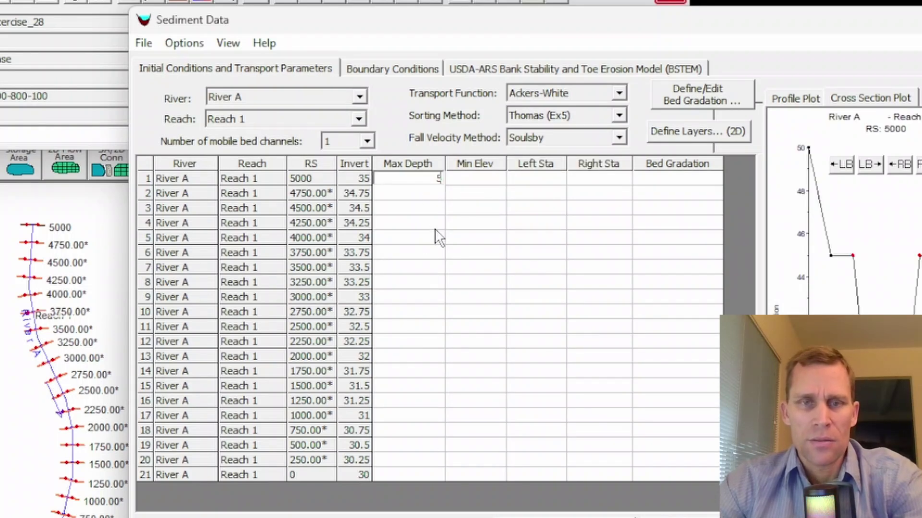
pyautogui.click(424, 195)
pyautogui.moveTo(423, 179); pyautogui.dragTo(440, 475)
pyautogui.hotkey('ctrl', 'd')
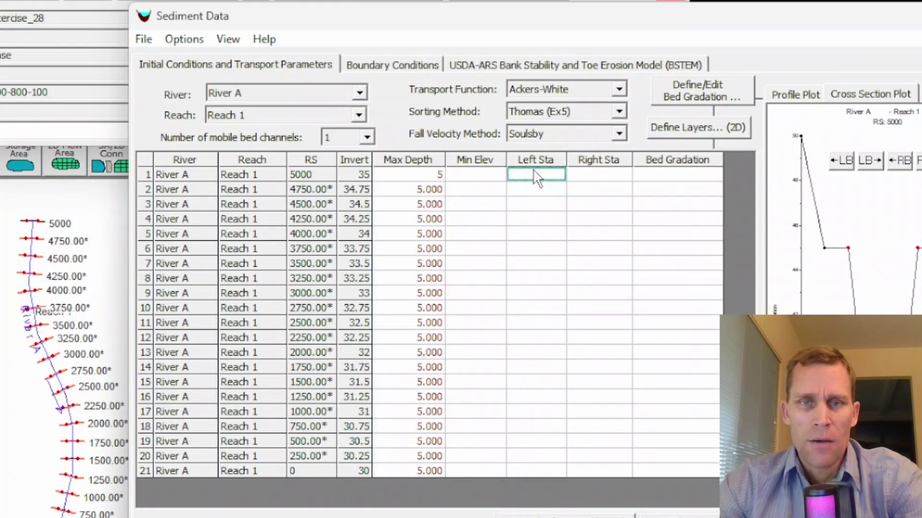
pyautogui.moveTo(534, 177); pyautogui.dragTo(612, 458)
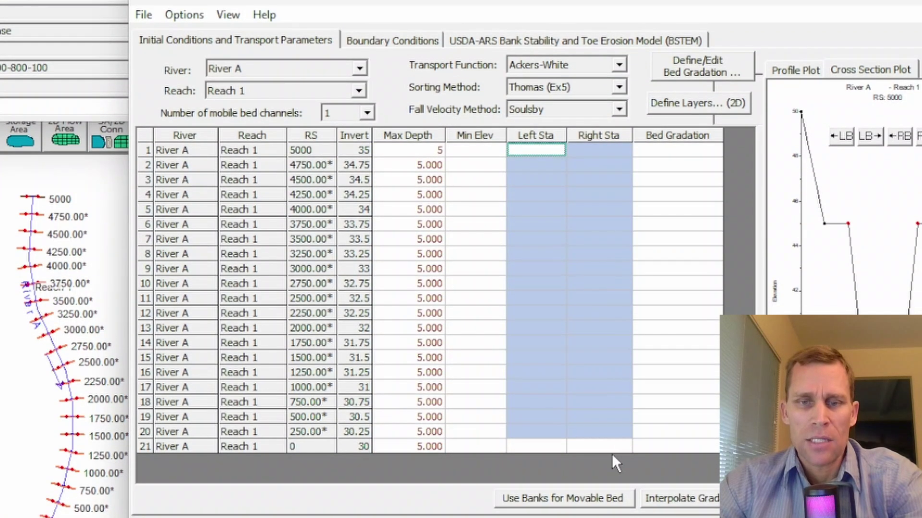
pyautogui.click(599, 506)
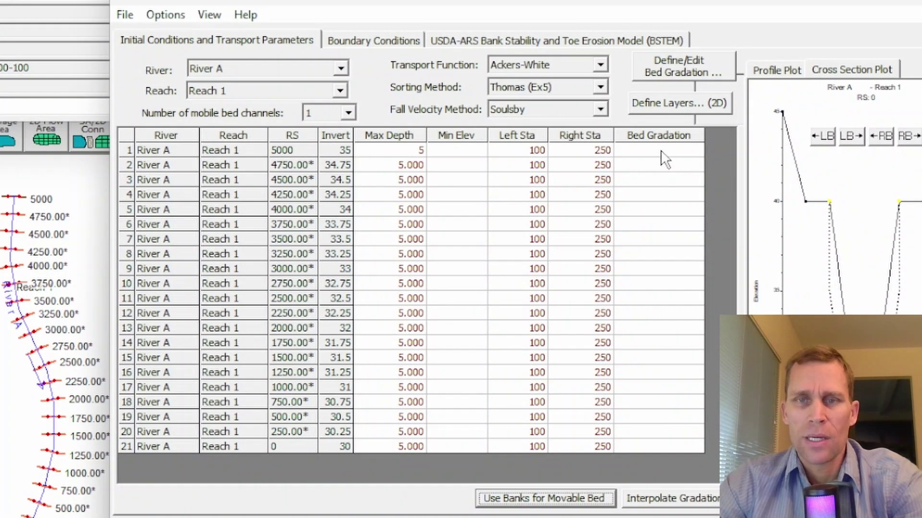
# Create a new bed gradation sample named grad1
pyautogui.click(665, 151)
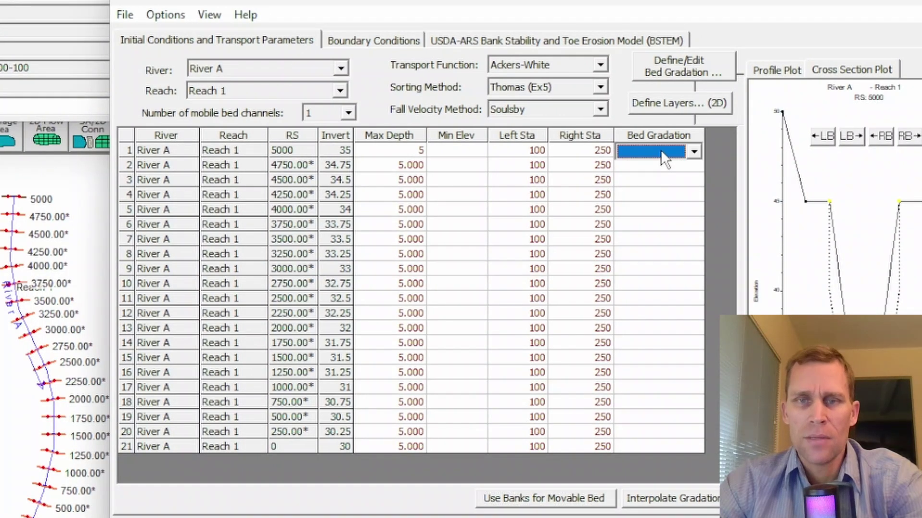
pyautogui.click(666, 65)
pyautogui.moveTo(402, 13); pyautogui.dragTo(508, 26)
pyautogui.click(284, 68)
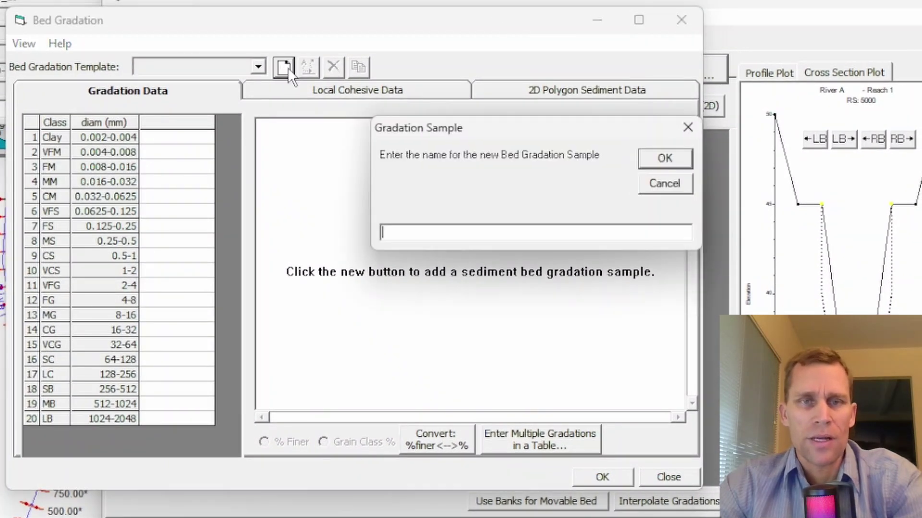
pyautogui.write('grad1')
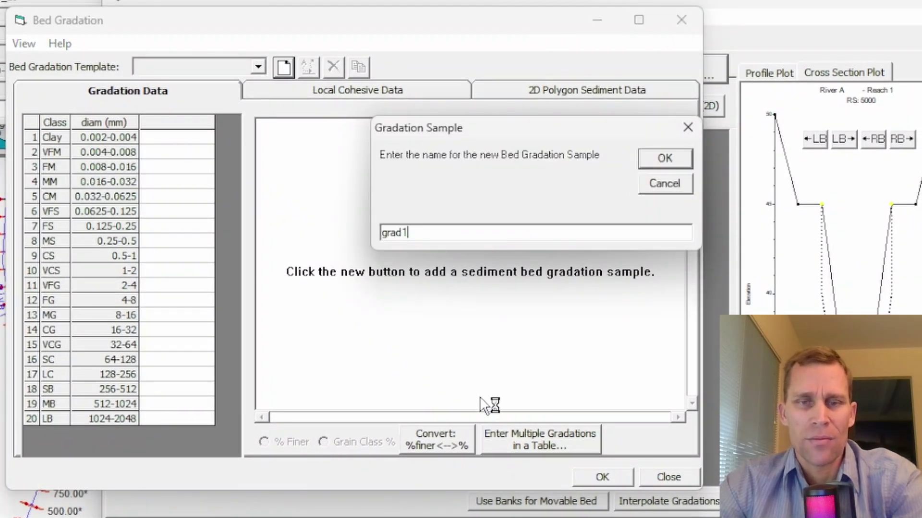
pyautogui.click(650, 160)
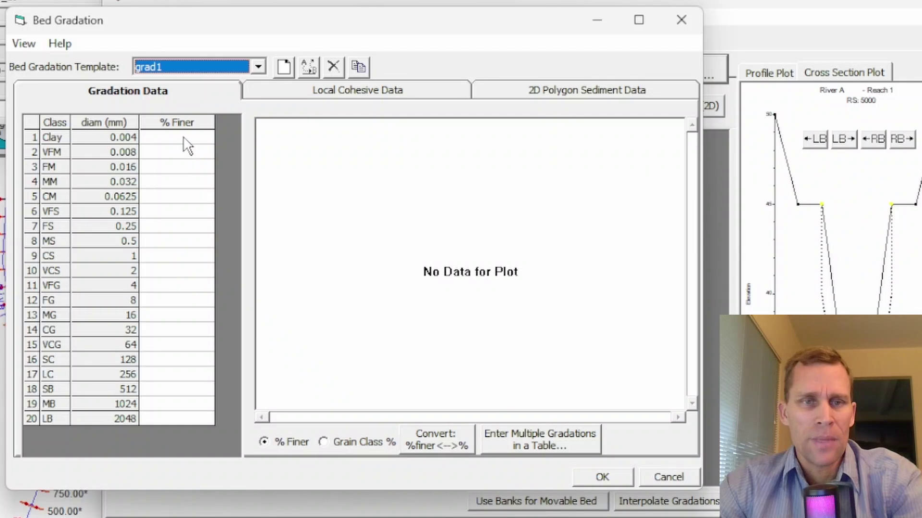
# Paste the copied % Finer values into grad1 for all classes from Clay to LB, check the 0-to-1 range, and accept the gradation
pyautogui.moveTo(185, 140); pyautogui.dragTo(202, 417)
pyautogui.hotkey('ctrl', 'v')
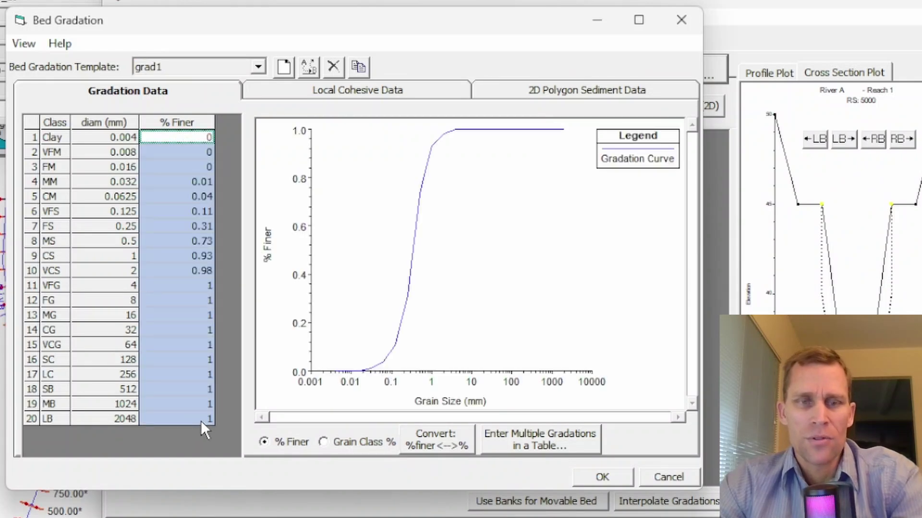
pyautogui.click(180, 289)
pyautogui.moveTo(181, 171); pyautogui.dragTo(175, 288)
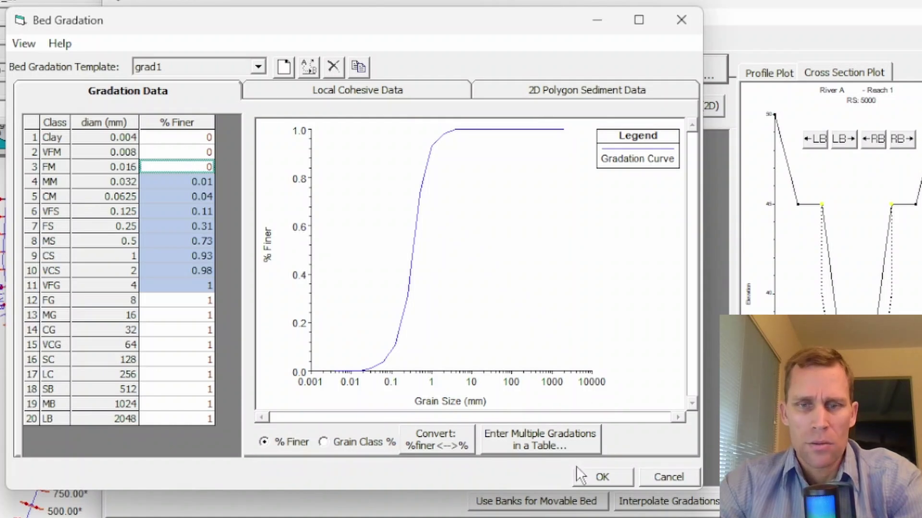
pyautogui.click(594, 478)
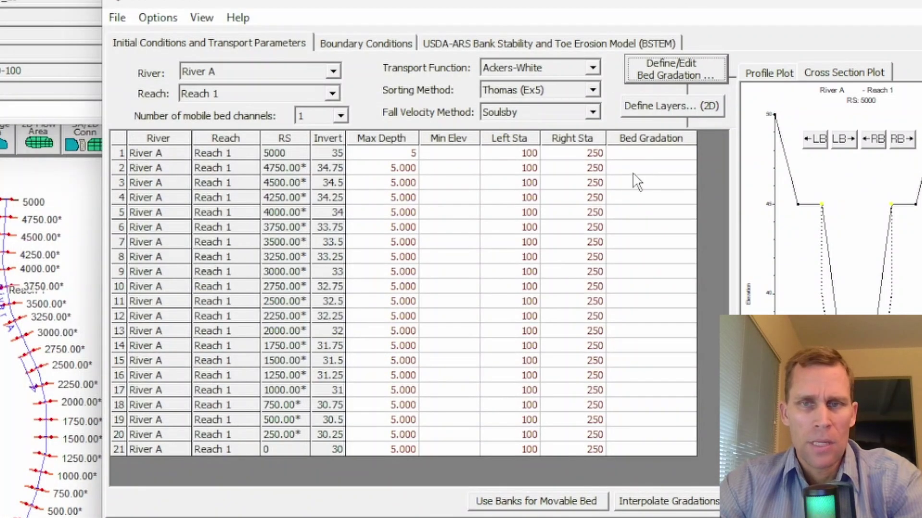
# Assign the grad1 bed gradation to every cross section from river station 5000 to 0
pyautogui.click(641, 156)
pyautogui.click(680, 159)
pyautogui.click(665, 185)
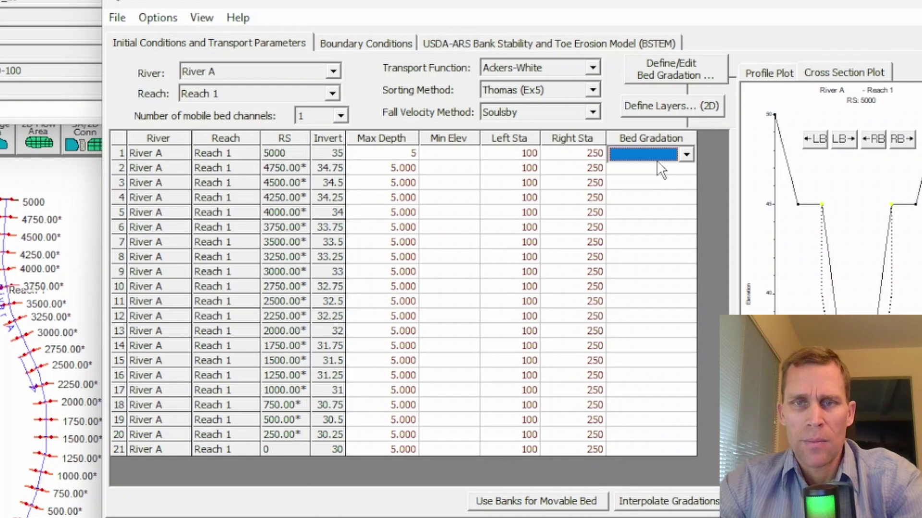
pyautogui.click(658, 161)
pyautogui.click(659, 166)
pyautogui.moveTo(691, 154); pyautogui.dragTo(691, 448)
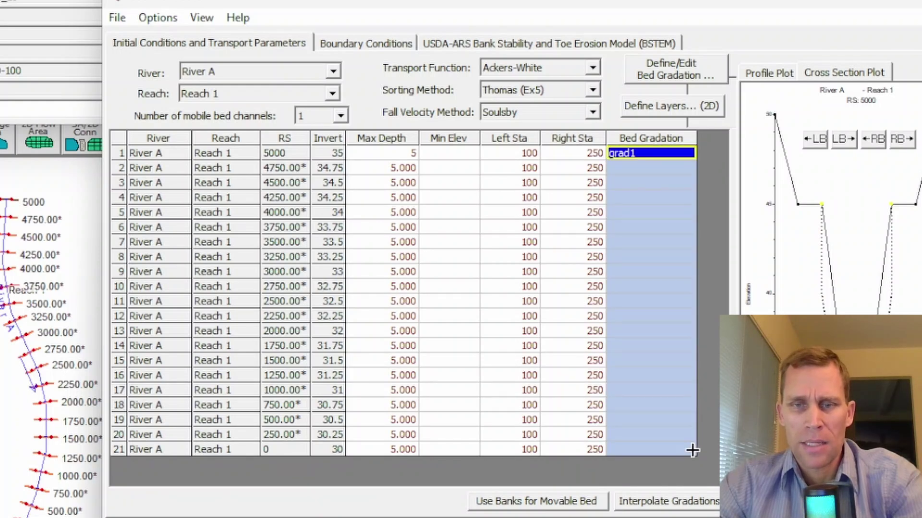
pyautogui.hotkey('ctrl', 'd')
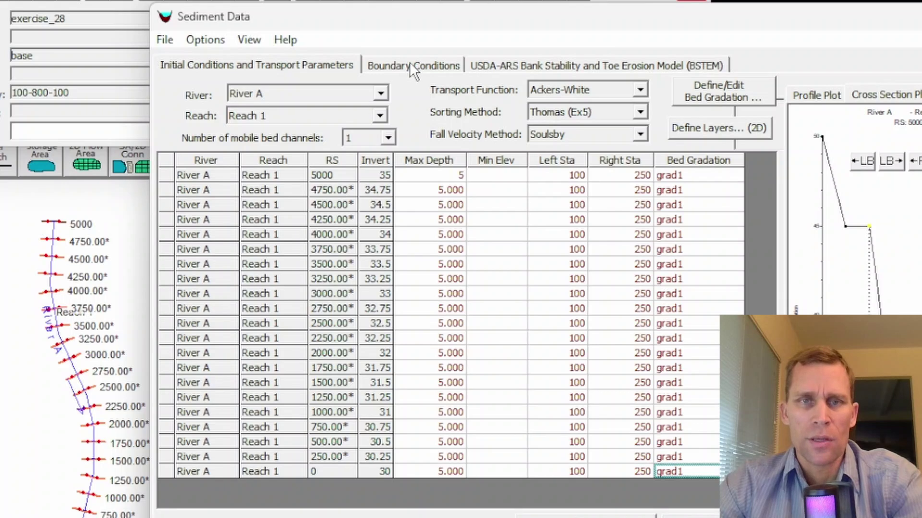
# Assign a rating curve with 2 flow-load sets as the sediment boundary condition at river station 5000
pyautogui.click(410, 65)
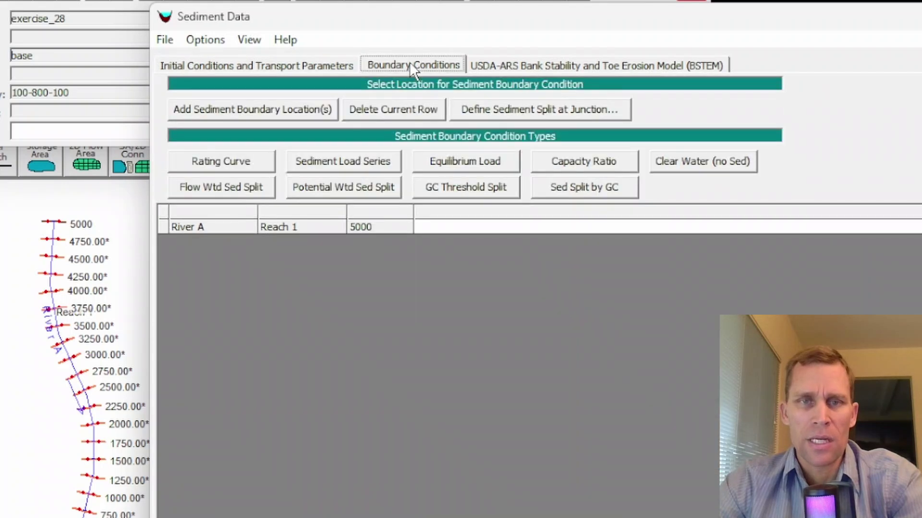
pyautogui.click(451, 227)
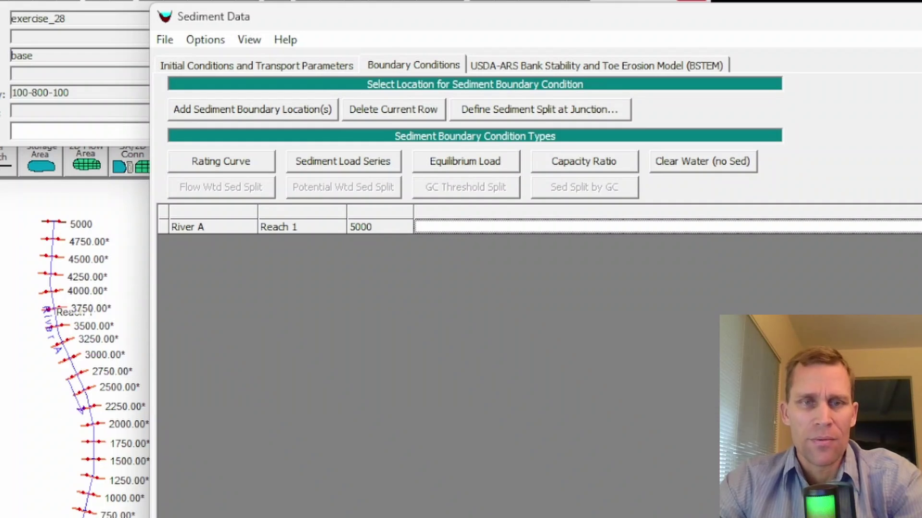
pyautogui.click(232, 162)
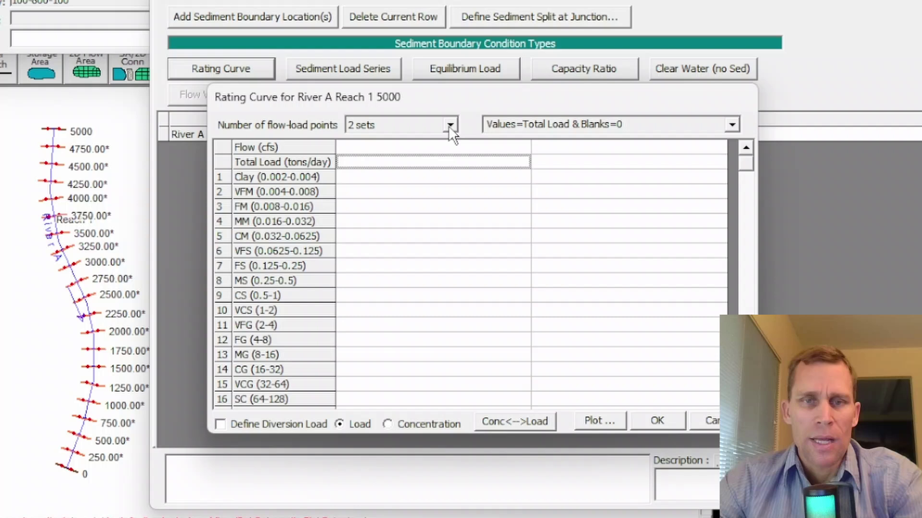
pyautogui.click(450, 142)
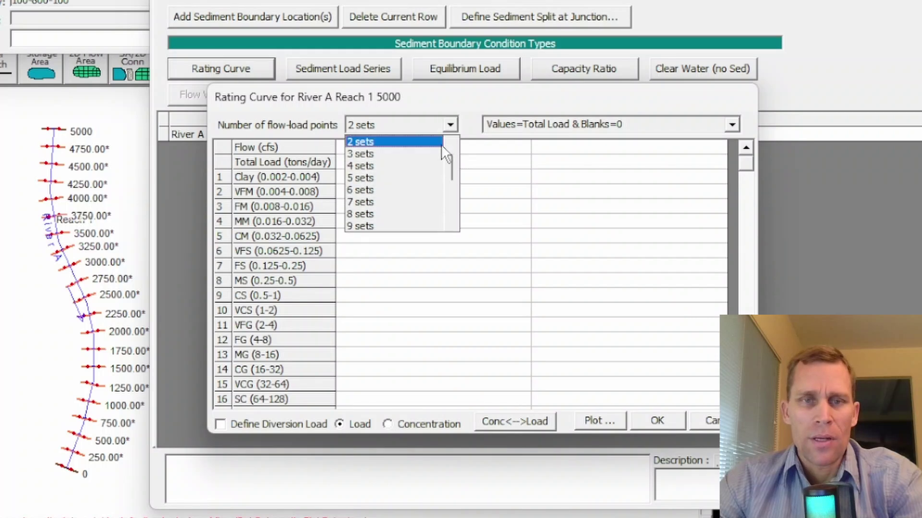
pyautogui.click(433, 141)
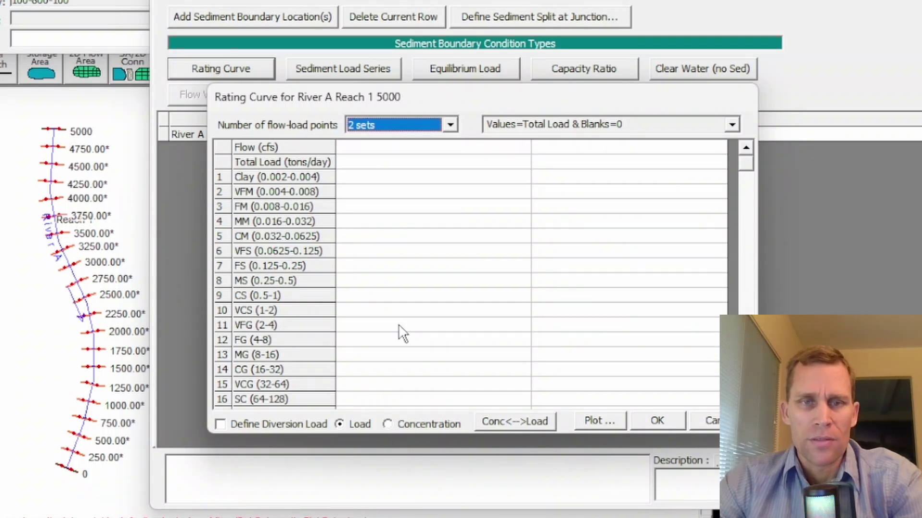
# Enter flows of 100 and 1000 cfs with total loads of 500 and 50000 tons/day in the rating curve
pyautogui.click(428, 148)
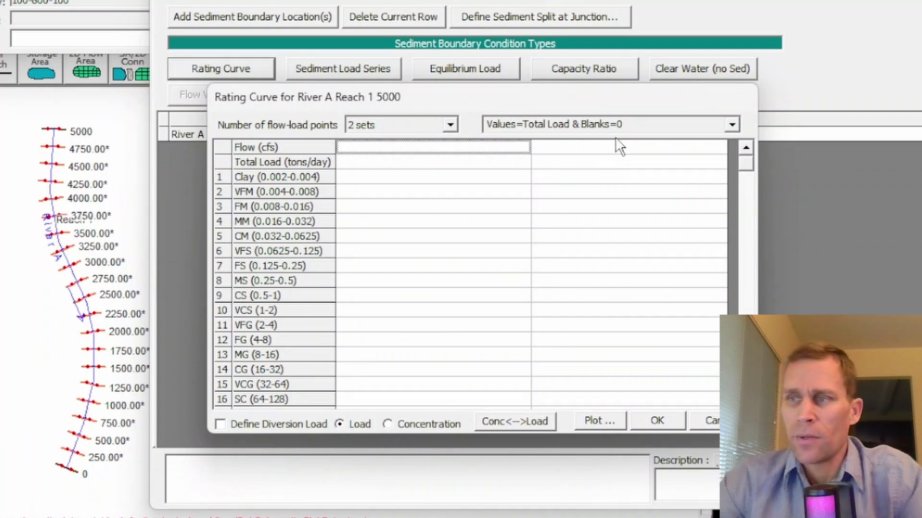
pyautogui.write('100')
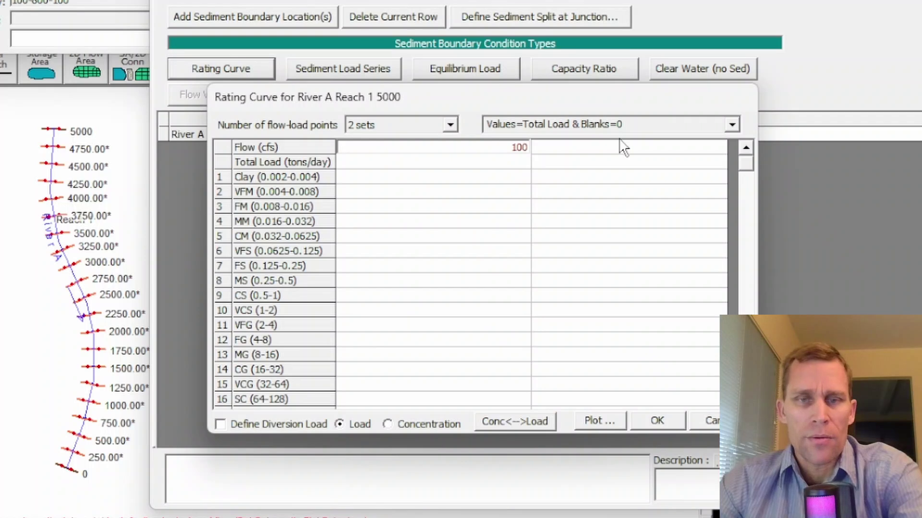
pyautogui.click(627, 150)
pyautogui.write('1000')
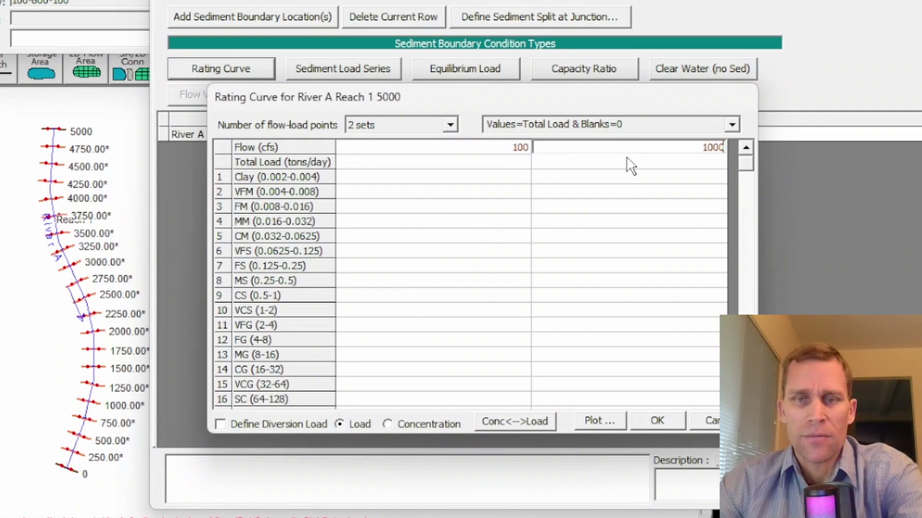
pyautogui.click(475, 158)
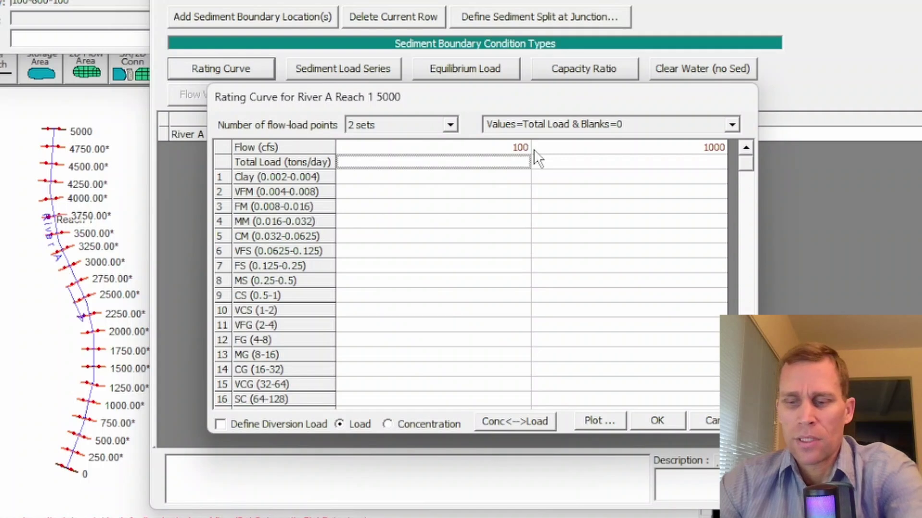
pyautogui.write('500')
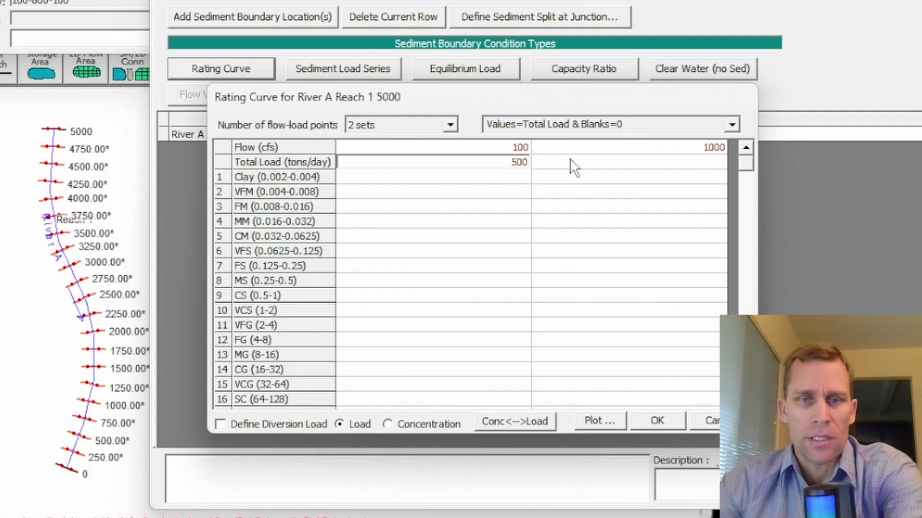
pyautogui.click(586, 161)
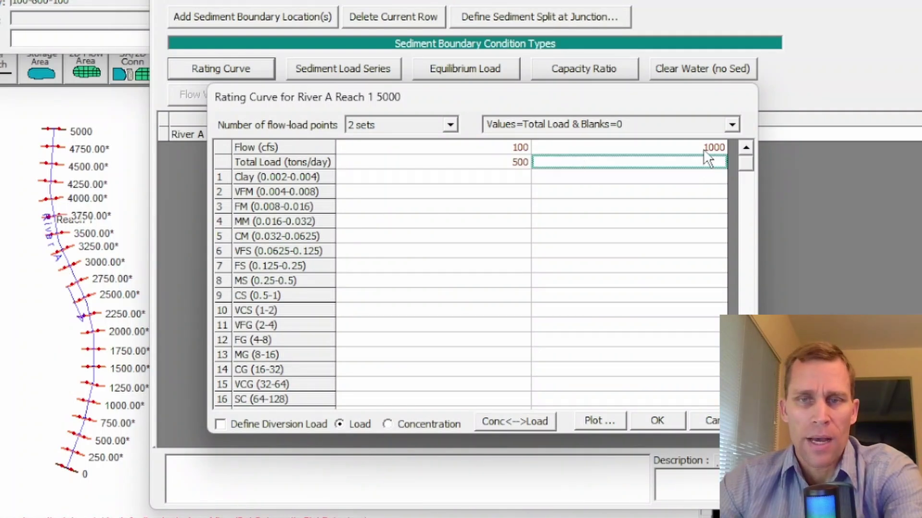
pyautogui.write('50000')
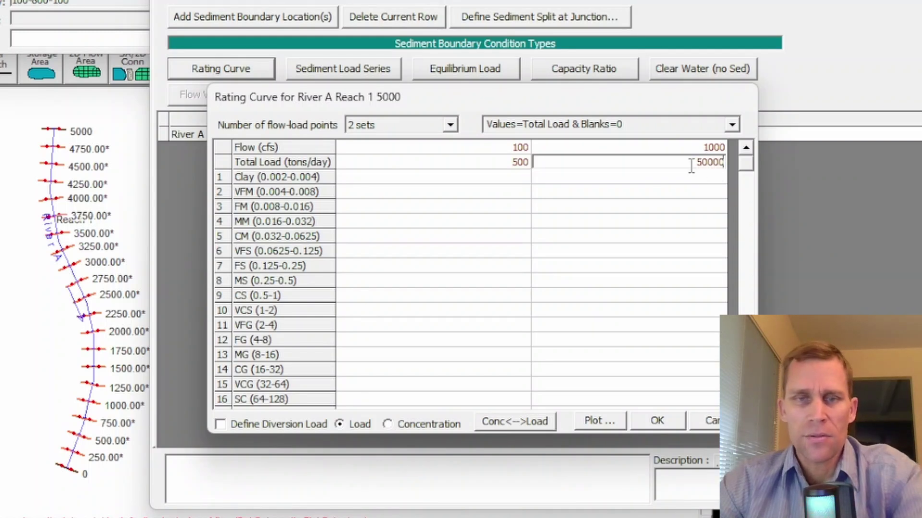
# Paste the 100 cfs load fractions 5, 10, 20, 30, 20, 10 and 5 into classes VFM through MS
pyautogui.moveTo(465, 182); pyautogui.dragTo(605, 336)
pyautogui.click(475, 178)
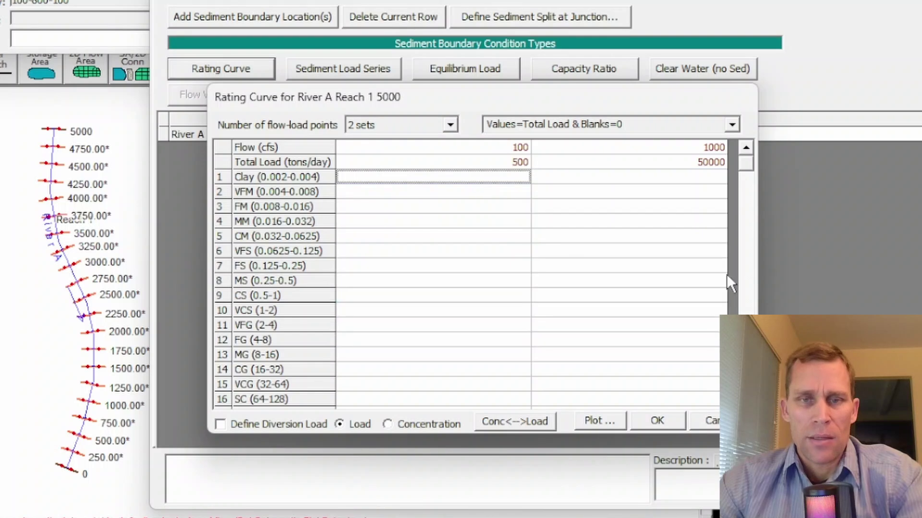
pyautogui.click(484, 192)
pyautogui.moveTo(486, 194); pyautogui.dragTo(488, 335)
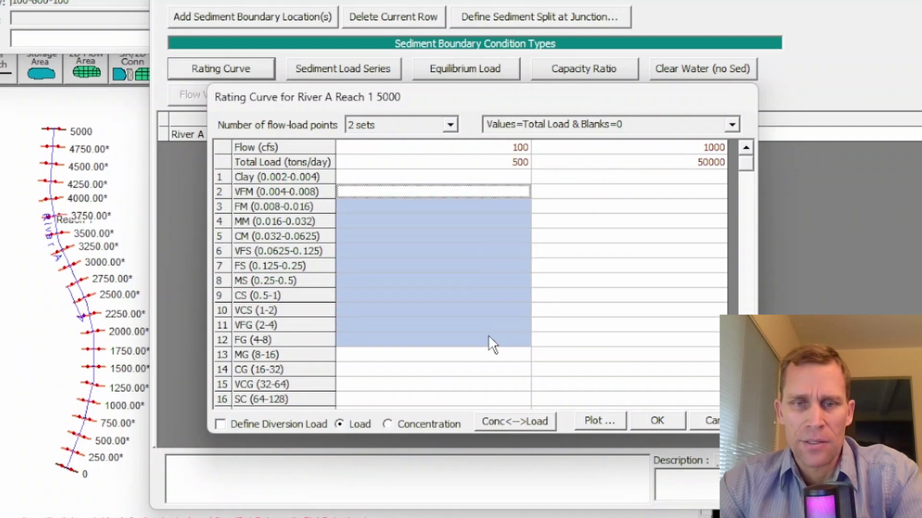
pyautogui.hotkey('ctrl', 'v')
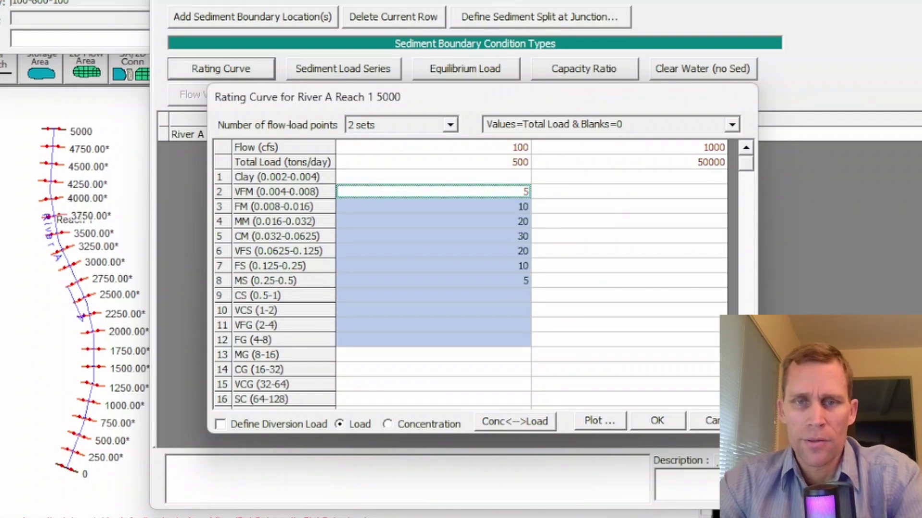
# Paste the 1000 cfs load fractions 3, 5, 10, 15, 22, 18, 15, 12 and 5 into classes VFM through VCS
pyautogui.moveTo(677, 192); pyautogui.dragTo(684, 361)
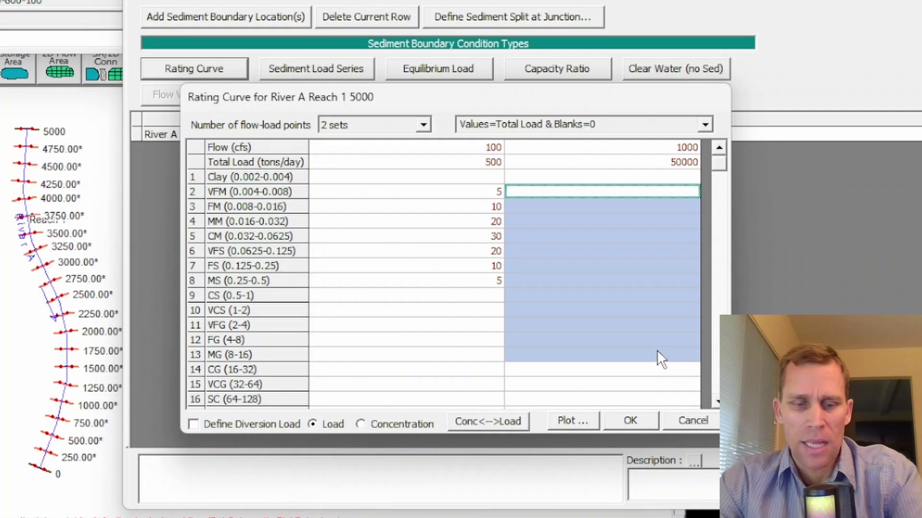
pyautogui.hotkey('ctrl', 'v')
pyautogui.click(658, 267)
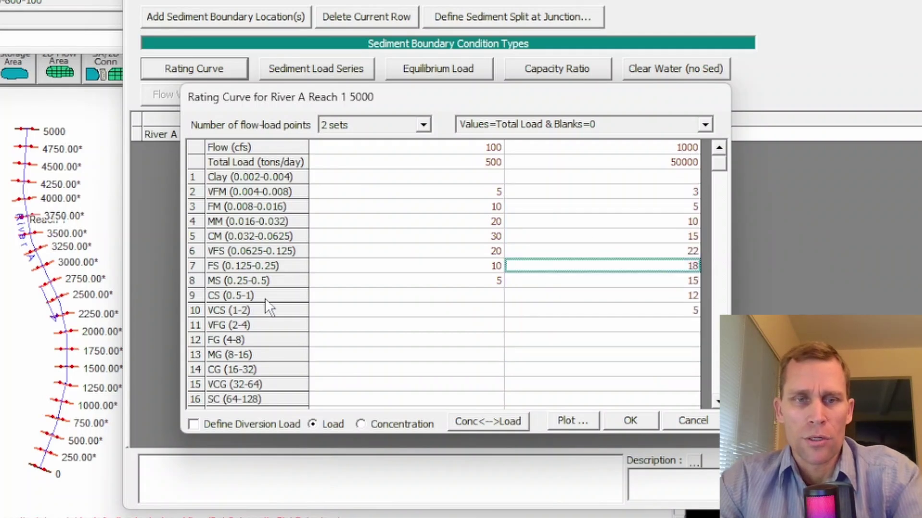
# Check the plot of the load rating curve and accept the curve for river station 5000
pyautogui.click(581, 416)
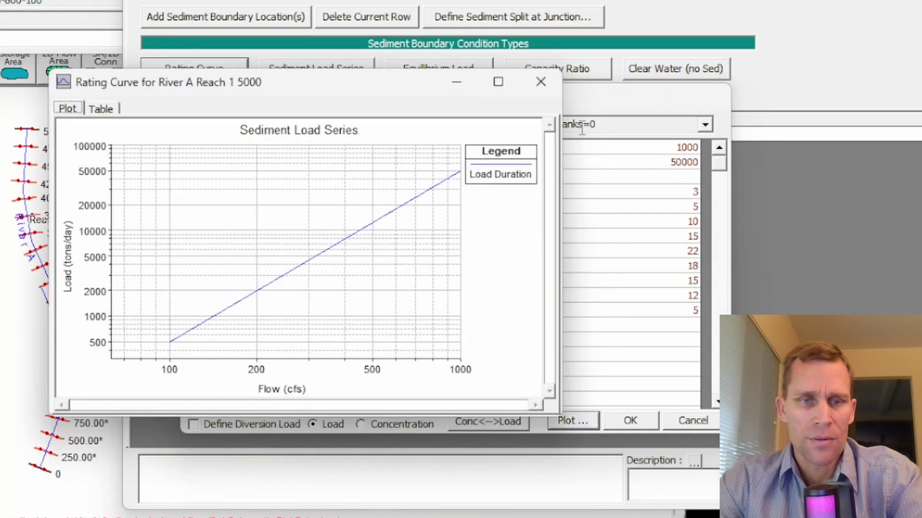
pyautogui.click(541, 82)
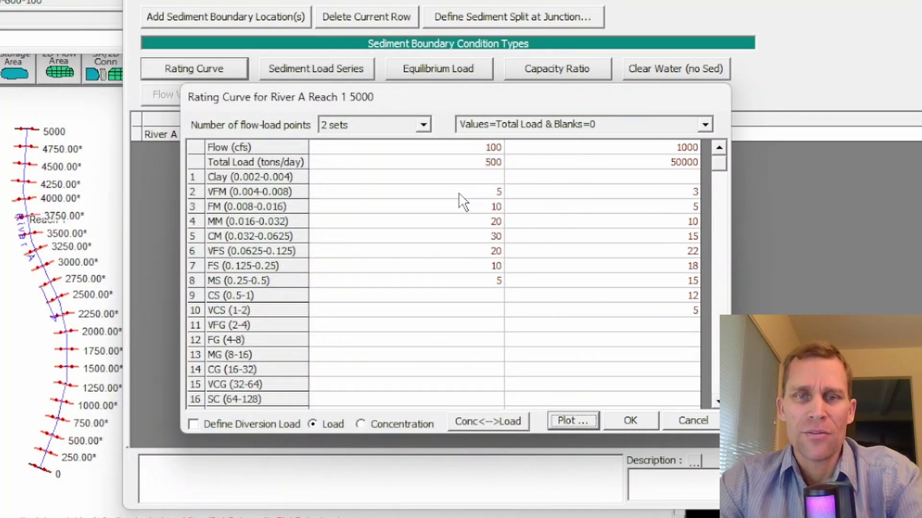
pyautogui.moveTo(460, 193); pyautogui.dragTo(630, 309)
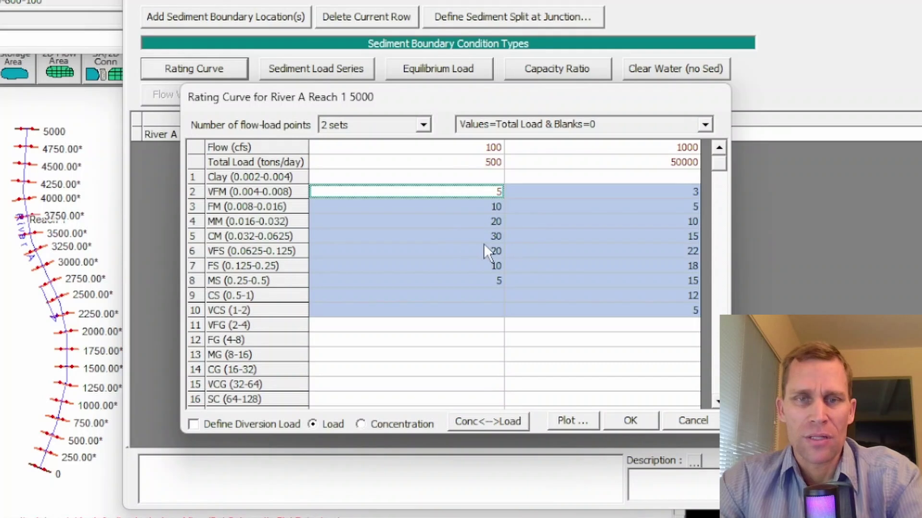
pyautogui.click(454, 237)
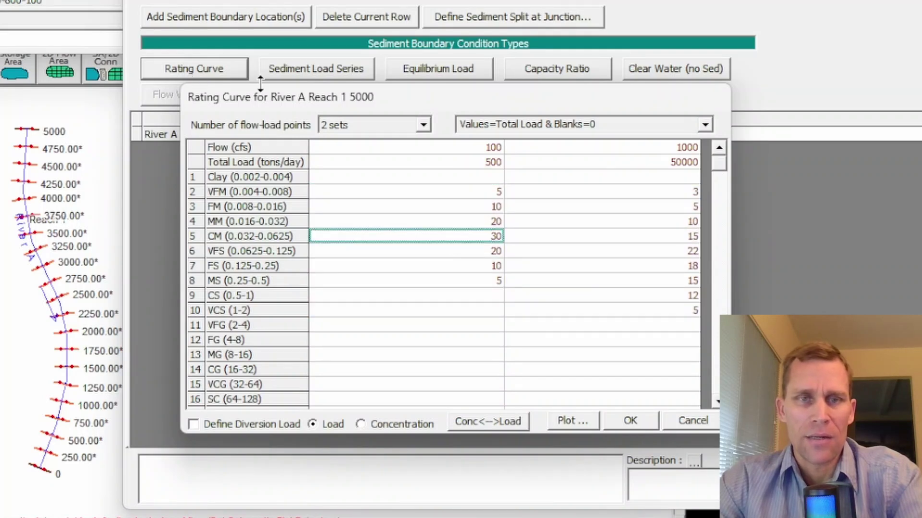
pyautogui.moveTo(301, 98)
pyautogui.mouseDown()
pyautogui.moveTo(326, 93)
pyautogui.moveTo(311, 90)
pyautogui.mouseUp()
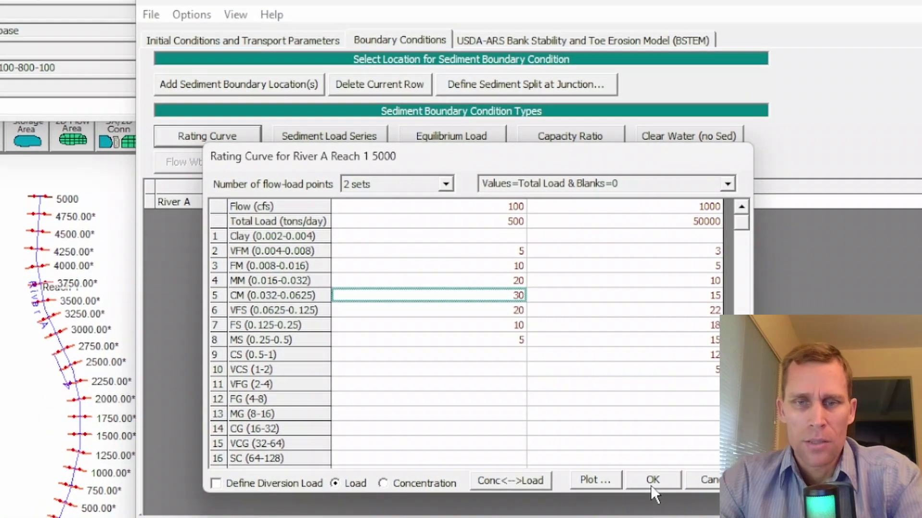
pyautogui.click(639, 412)
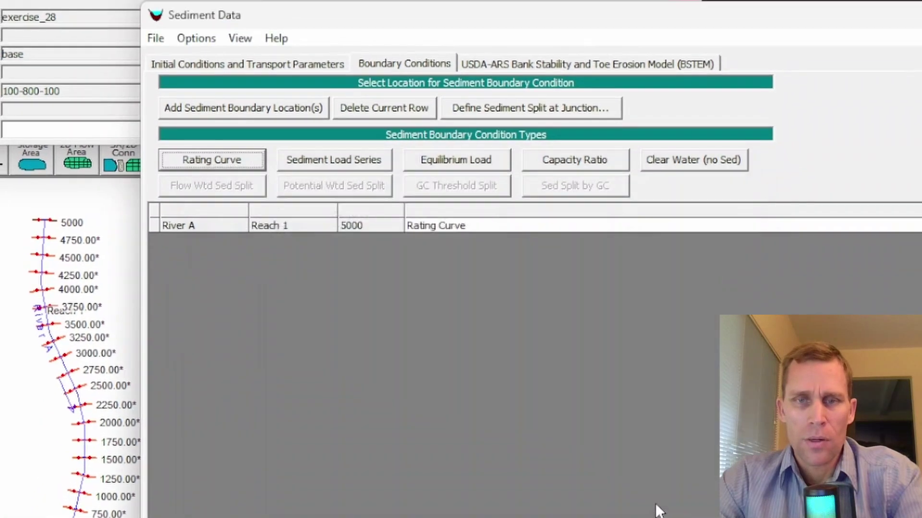
# Save the sediment data with the title base in the project folder and close the sediment editor
pyautogui.click(161, 42)
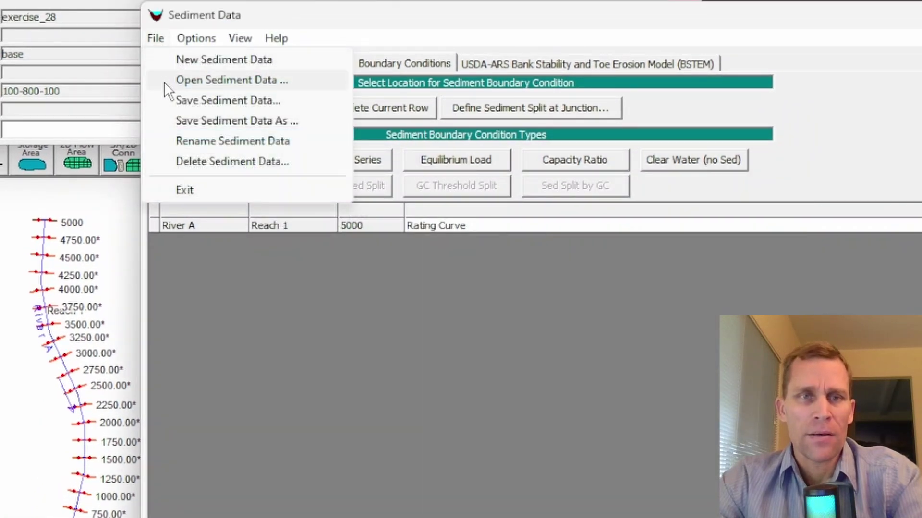
pyautogui.click(187, 99)
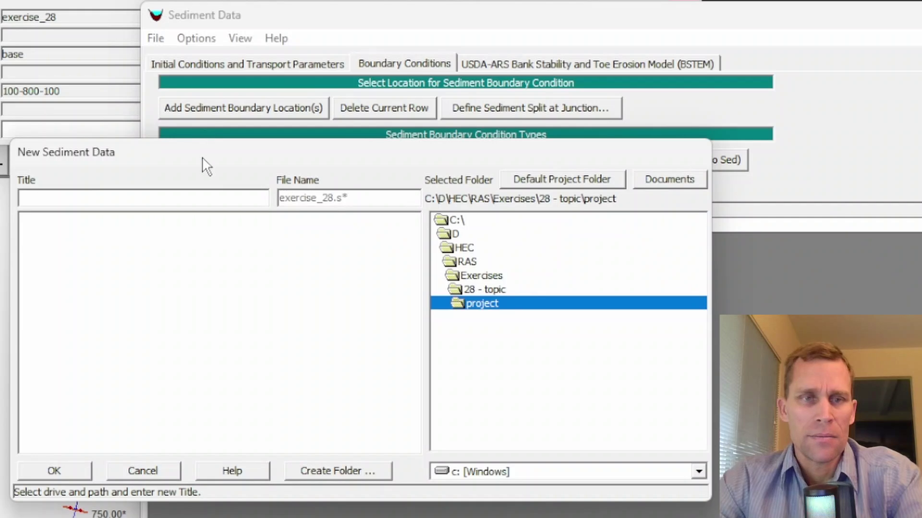
pyautogui.click(159, 199)
pyautogui.write('base')
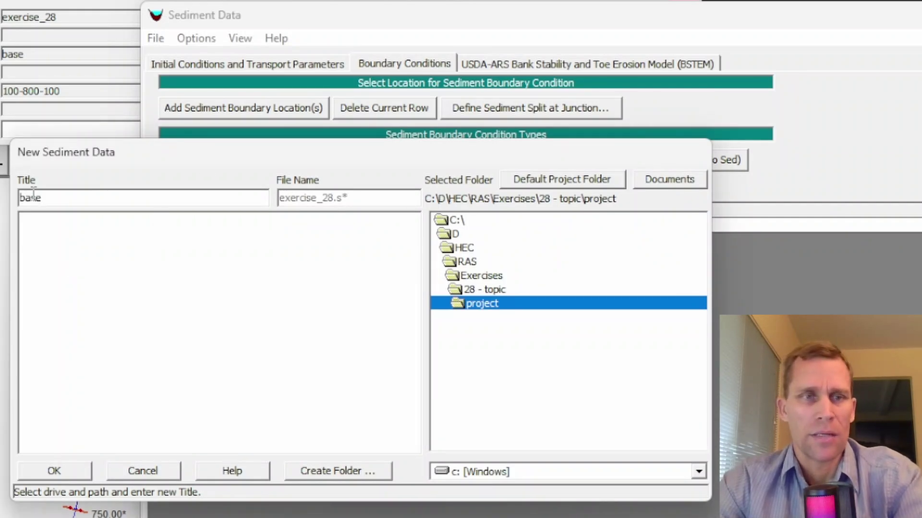
pyautogui.click(72, 470)
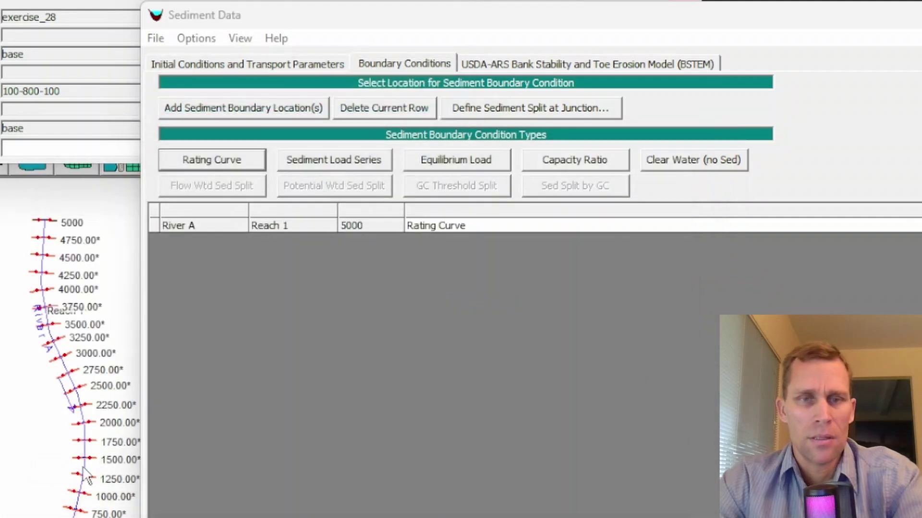
pyautogui.click(919, 14)
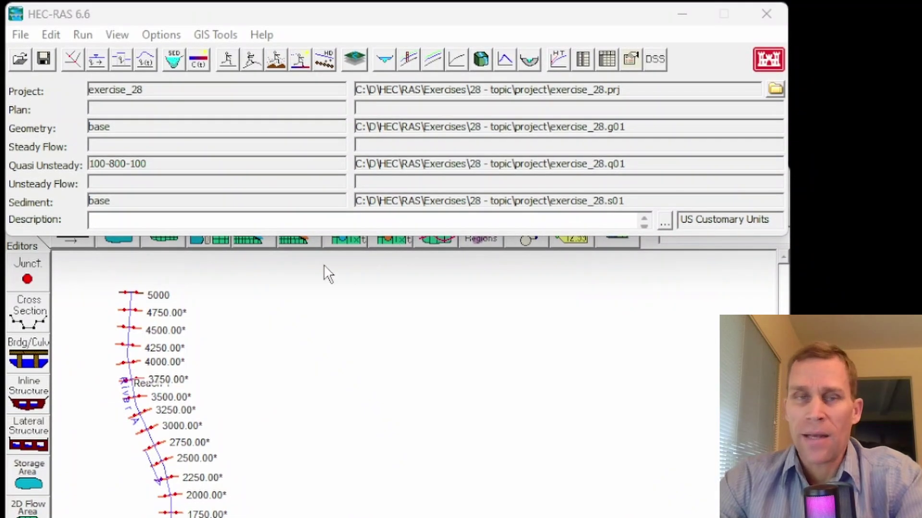
# In the quasi-unsteady flow data's Histograph Generator, set the load at river station 5000 to 10000 tons with the Sed File Rating Curve option
pyautogui.click(121, 59)
pyautogui.moveTo(535, 190); pyautogui.dragTo(351, 203)
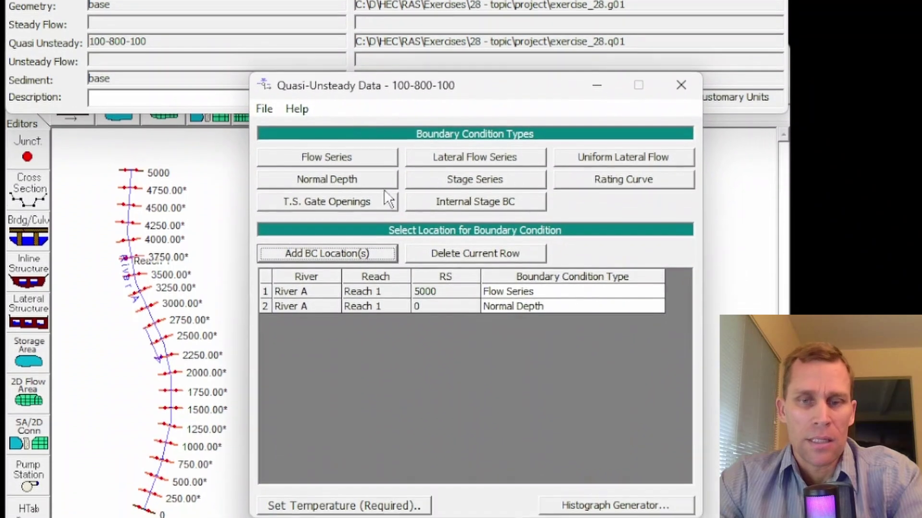
pyautogui.click(586, 481)
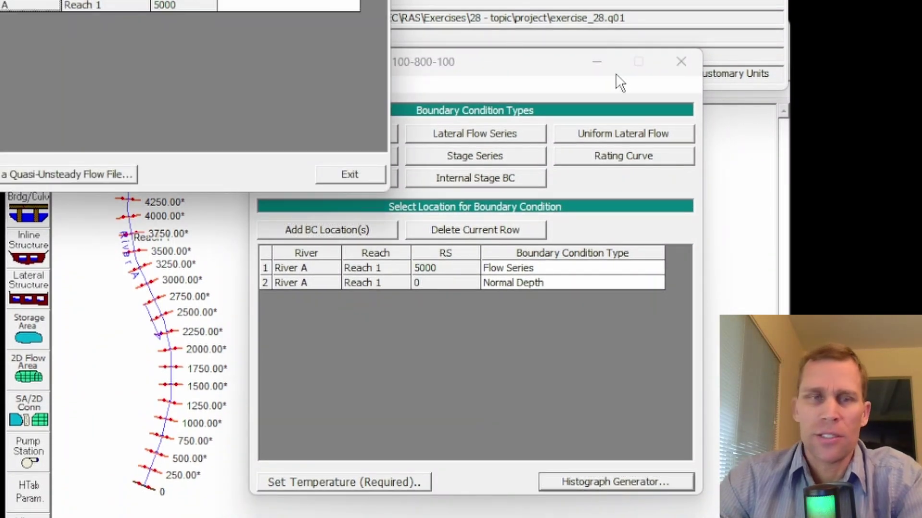
pyautogui.moveTo(171, 1); pyautogui.dragTo(389, 26)
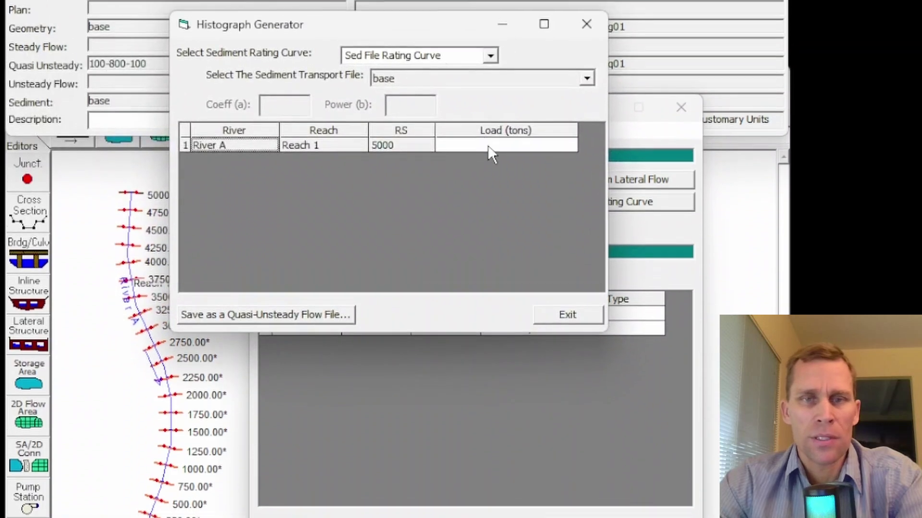
pyautogui.click(494, 146)
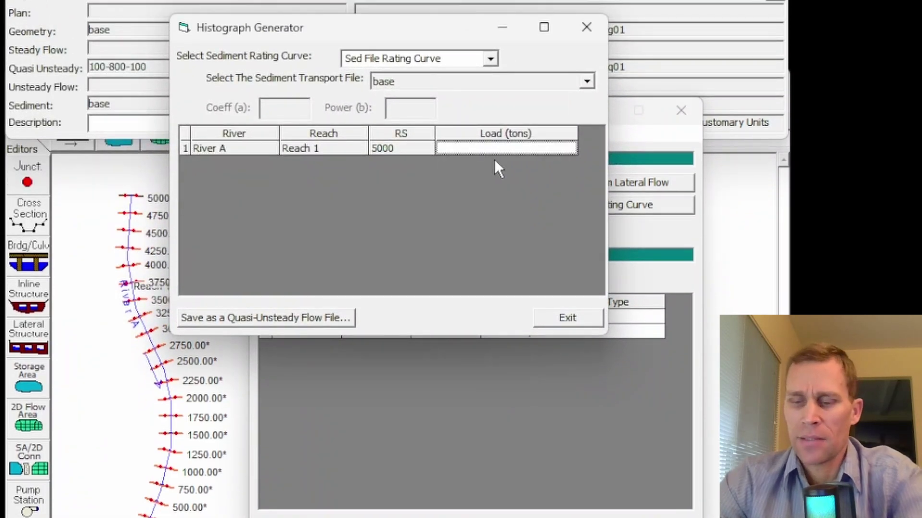
pyautogui.click(506, 153)
pyautogui.write('10000')
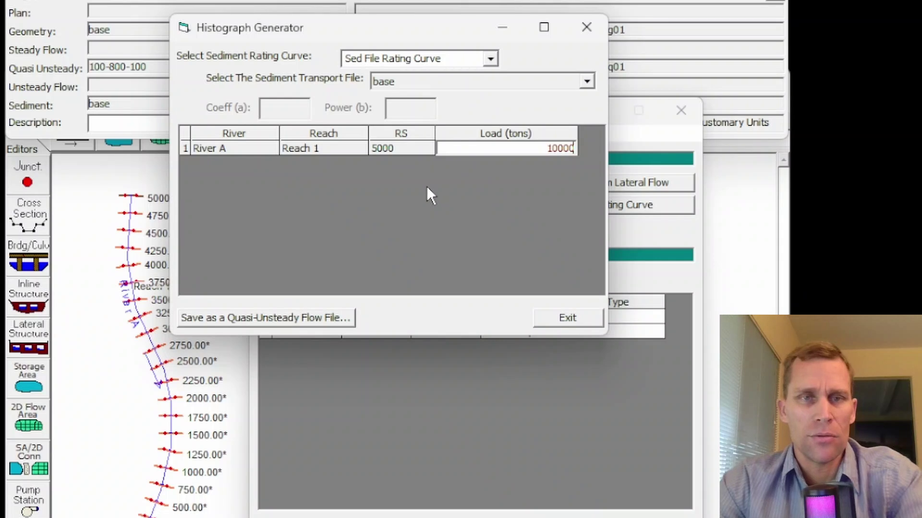
pyautogui.click(491, 59)
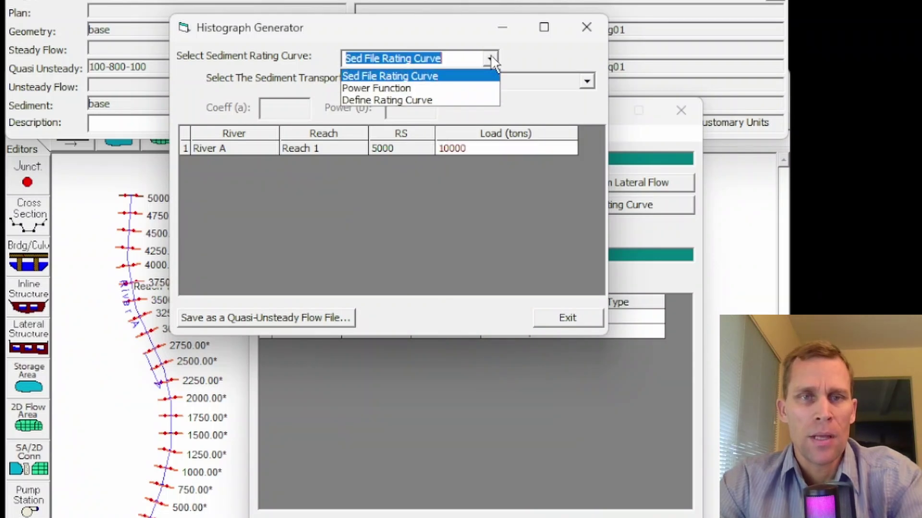
pyautogui.click(401, 77)
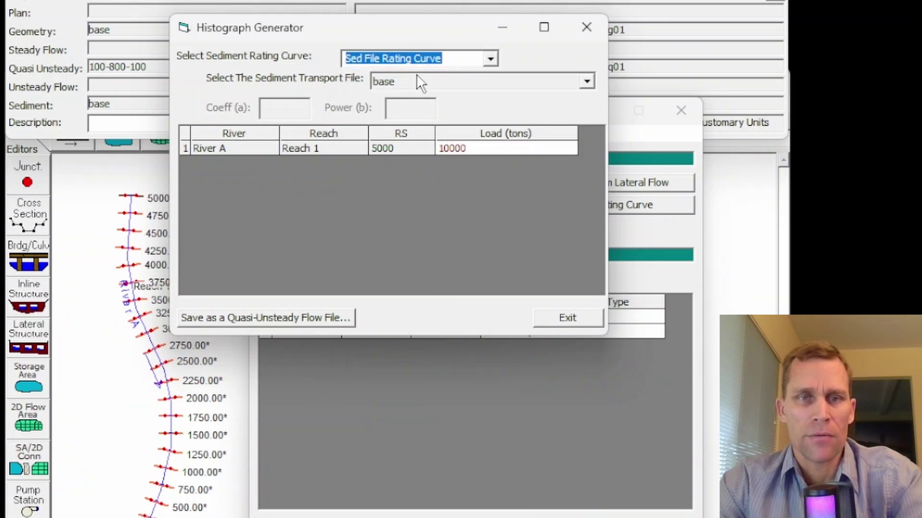
# Save the 10000-ton histograph as a quasi-unsteady flow file titled 100-800-100_10000t in the project folder and exit the Histograph Generator
pyautogui.click(423, 82)
pyautogui.click(423, 81)
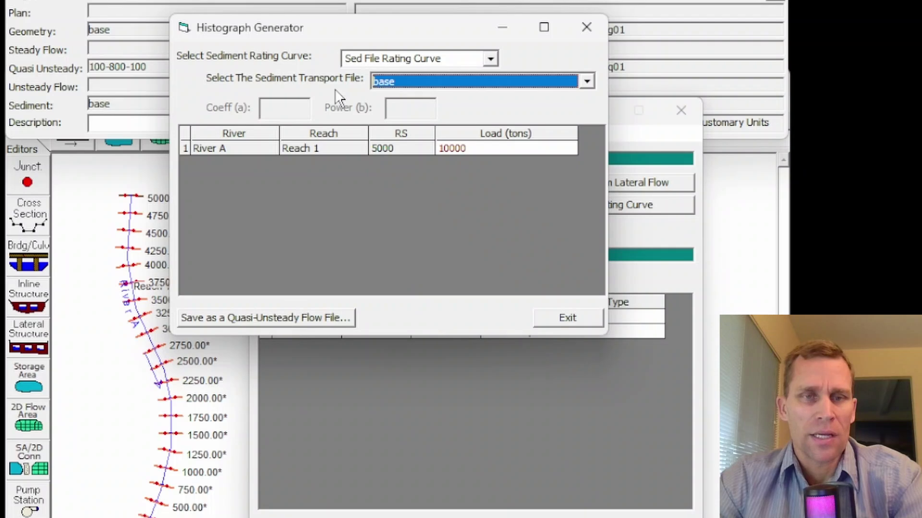
pyautogui.moveTo(345, 30); pyautogui.dragTo(389, 36)
pyautogui.click(341, 324)
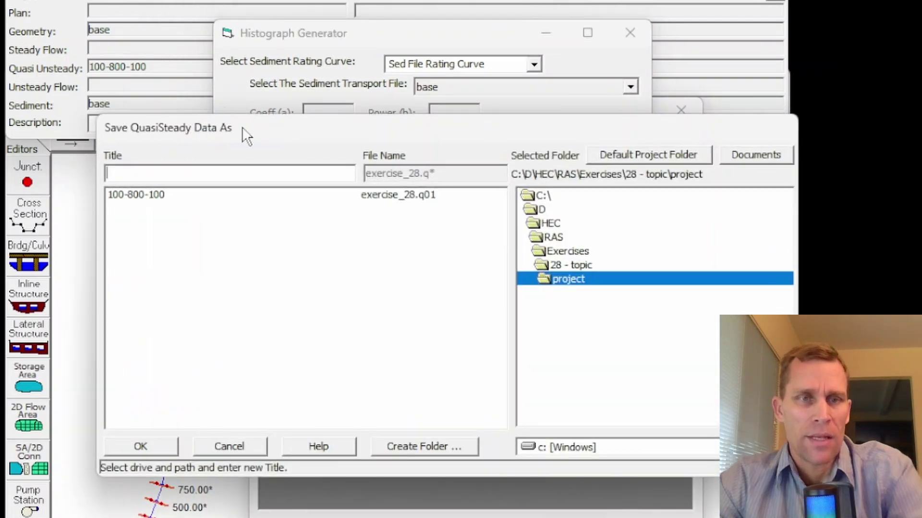
pyautogui.click(195, 170)
pyautogui.write('100-800-100_10000t')
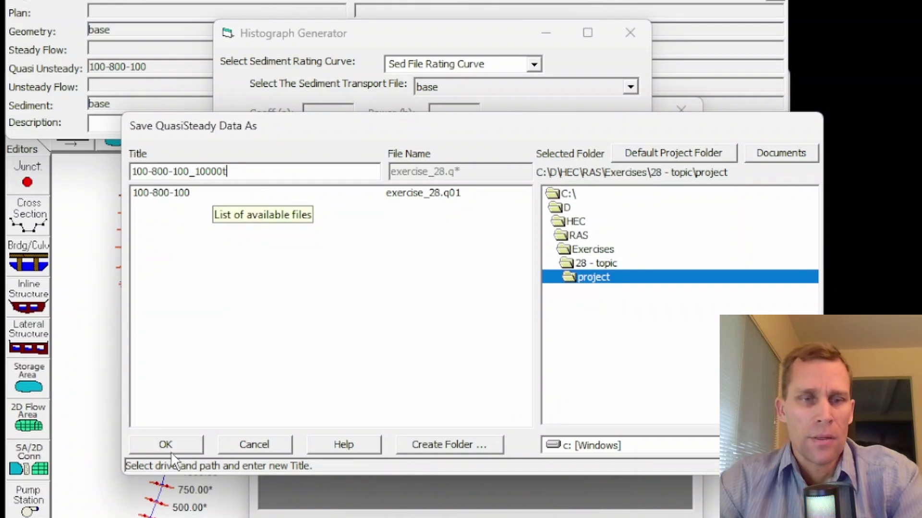
pyautogui.click(151, 448)
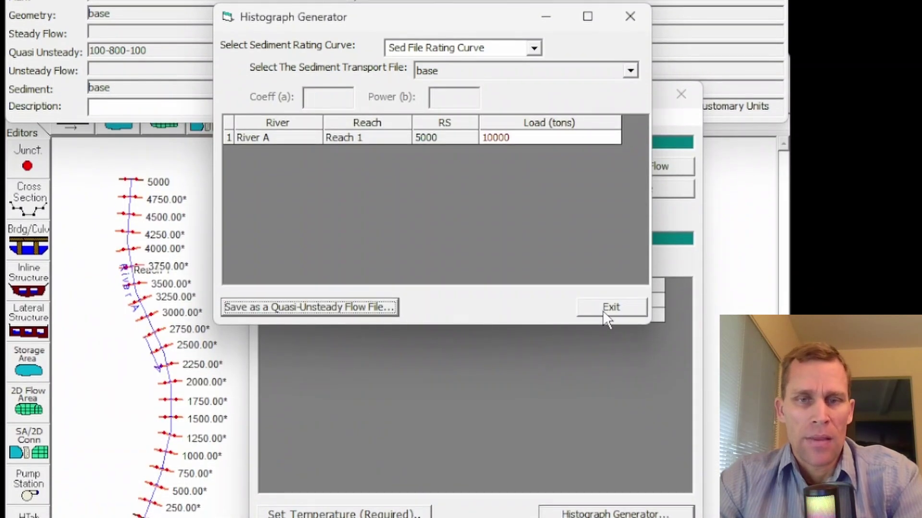
pyautogui.click(608, 313)
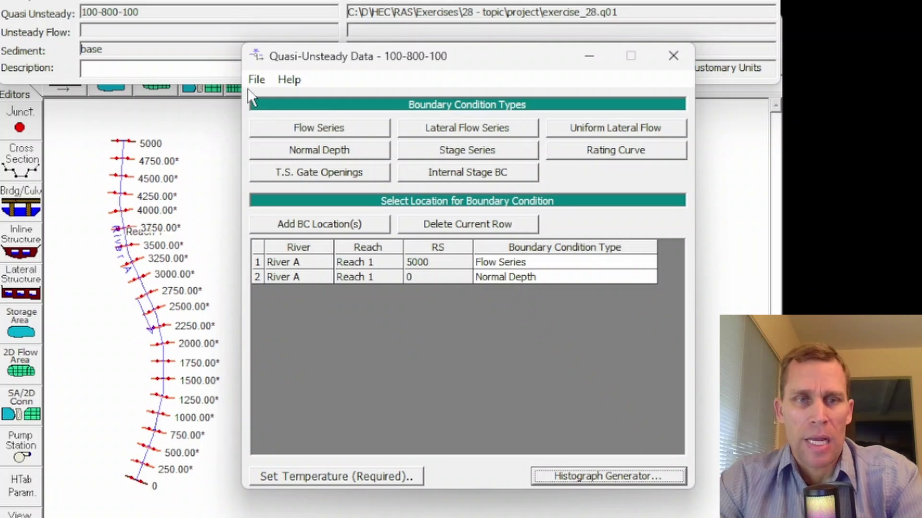
# Save the existing quasi-unsteady data and open the 100-800-100_10000t flow file
pyautogui.click(257, 80)
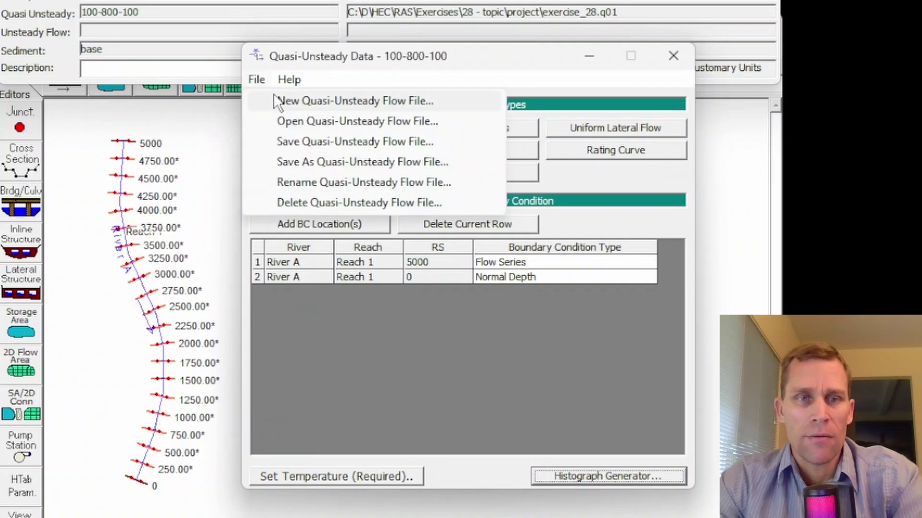
pyautogui.click(293, 126)
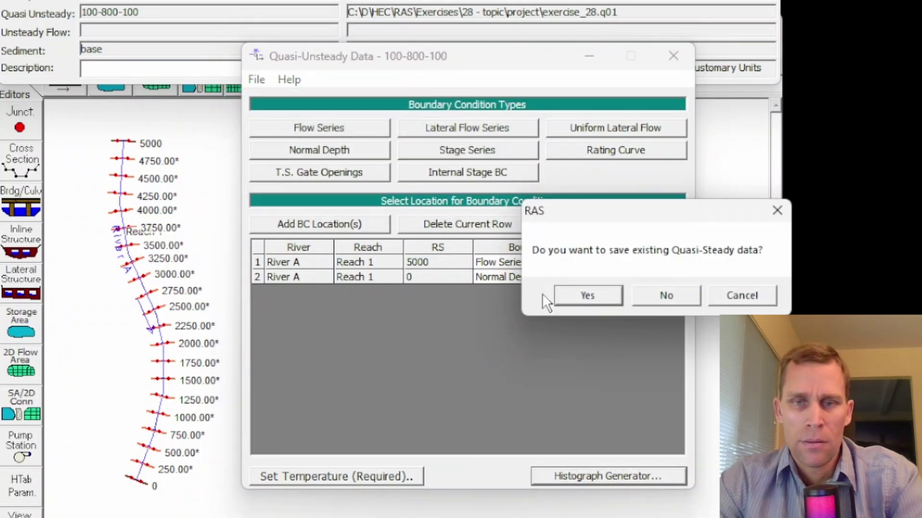
pyautogui.click(583, 295)
pyautogui.click(262, 139)
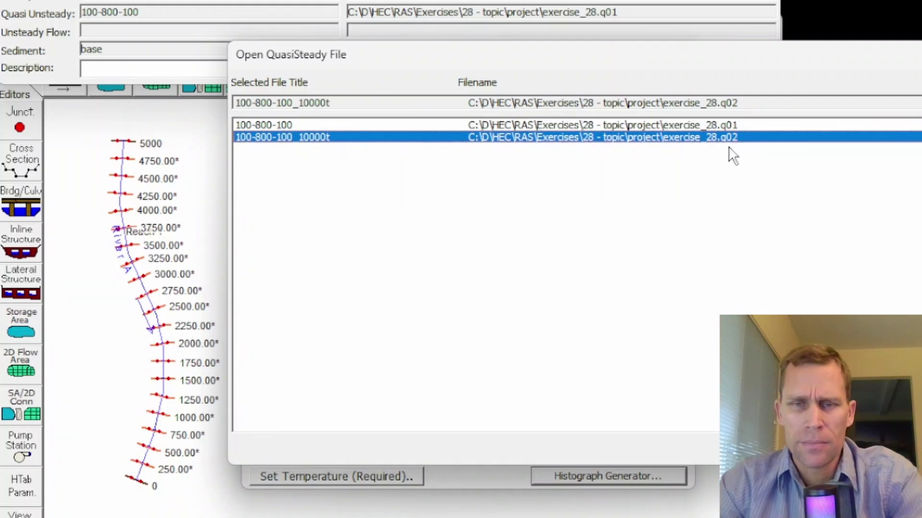
pyautogui.click(778, 449)
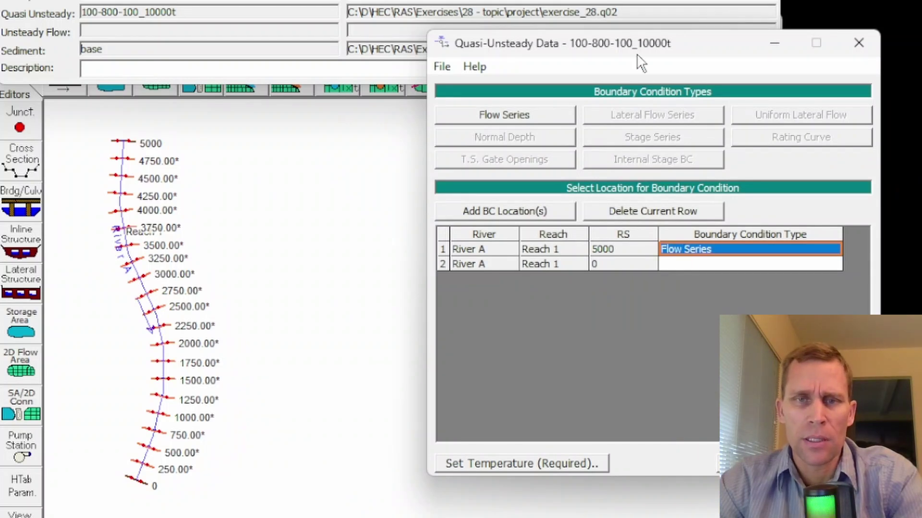
pyautogui.moveTo(638, 55); pyautogui.dragTo(485, 52)
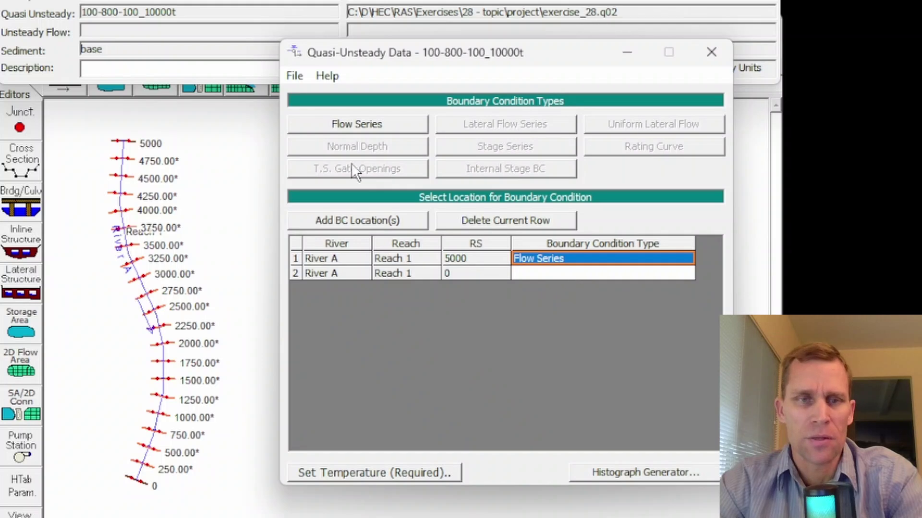
# Examine the generated flow duration, computation increment and flow at river station 5000, and close the flow series without changes
pyautogui.click(352, 127)
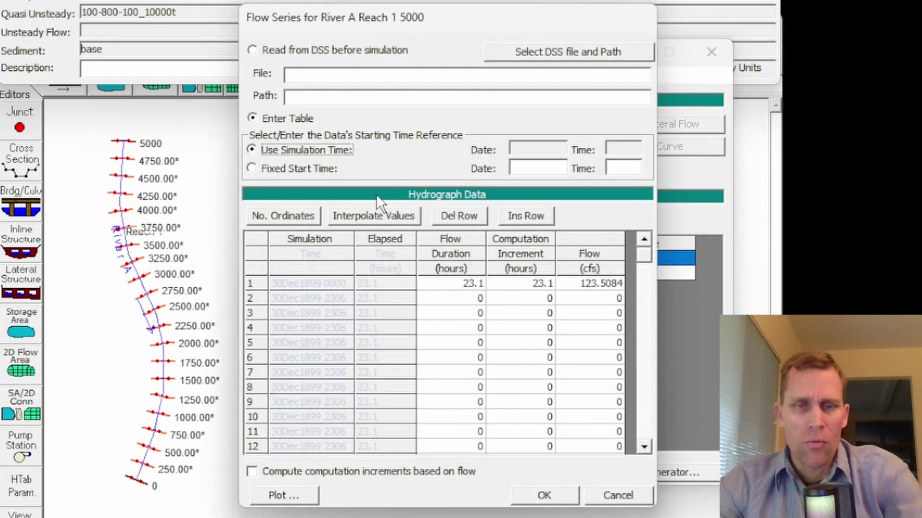
pyautogui.click(463, 288)
pyautogui.moveTo(462, 288); pyautogui.dragTo(603, 290)
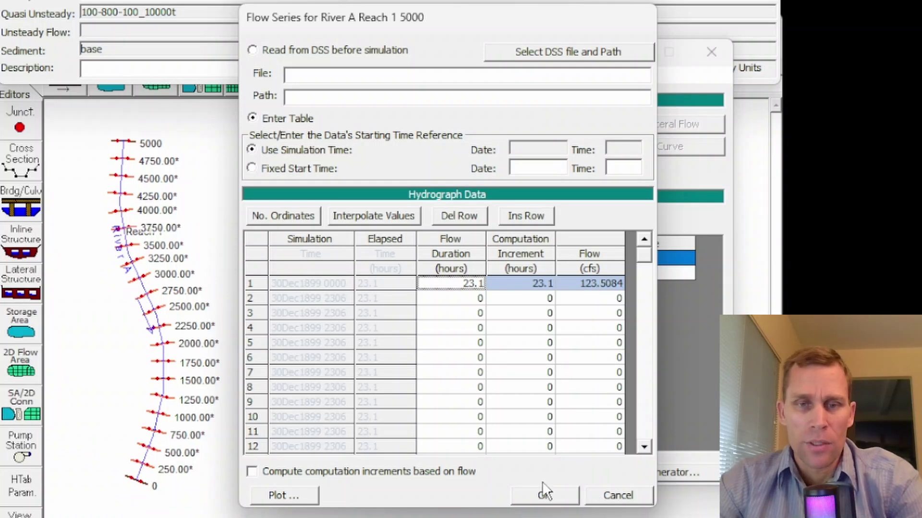
pyautogui.click(613, 497)
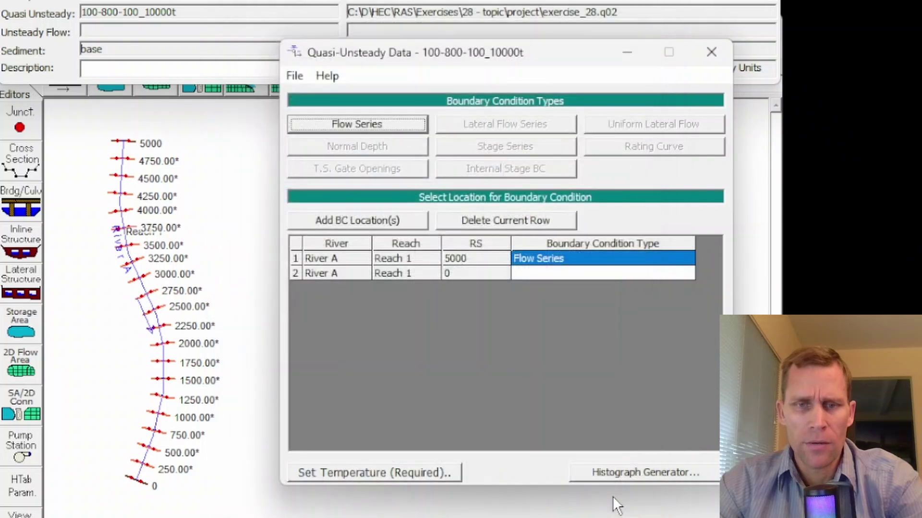
# Reopen the original quasi-unsteady flow file 100-800-100 in place of the 10000-ton version
pyautogui.click(295, 76)
pyautogui.click(332, 119)
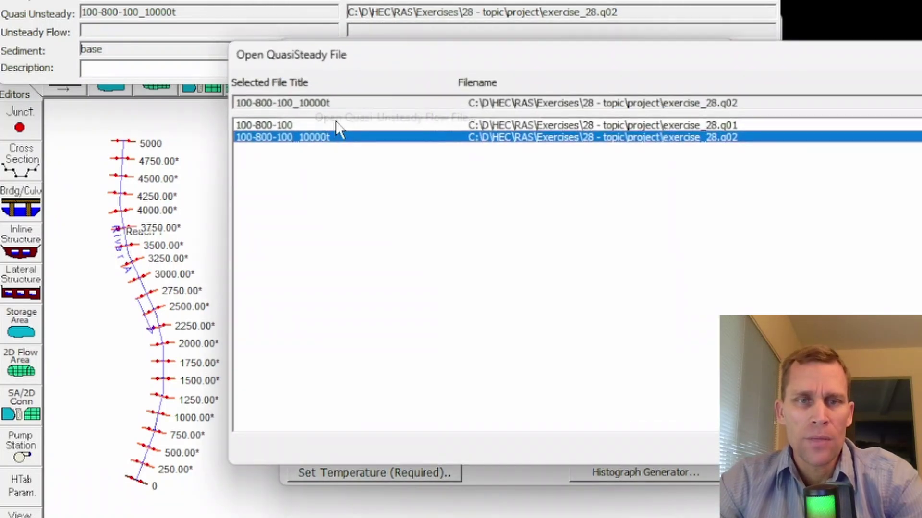
pyautogui.click(275, 125)
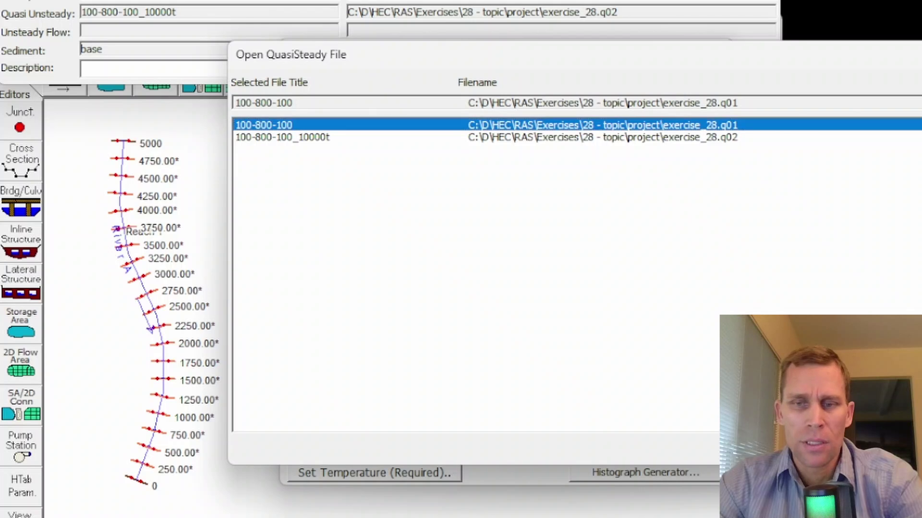
pyautogui.press('Return')
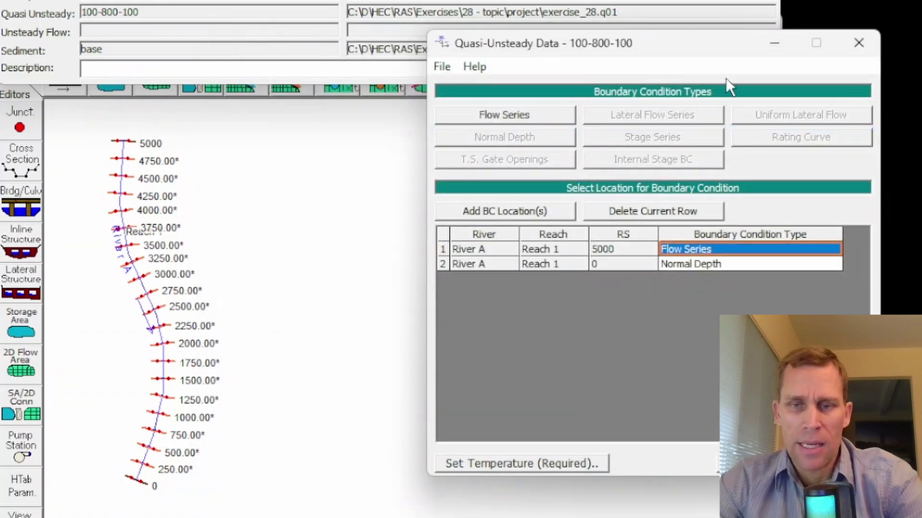
pyautogui.moveTo(708, 50); pyautogui.dragTo(553, 39)
# In the Histograph Generator, set the load at river station 5000 to 500 tons, keeping the Sed File Rating Curve option
pyautogui.click(607, 450)
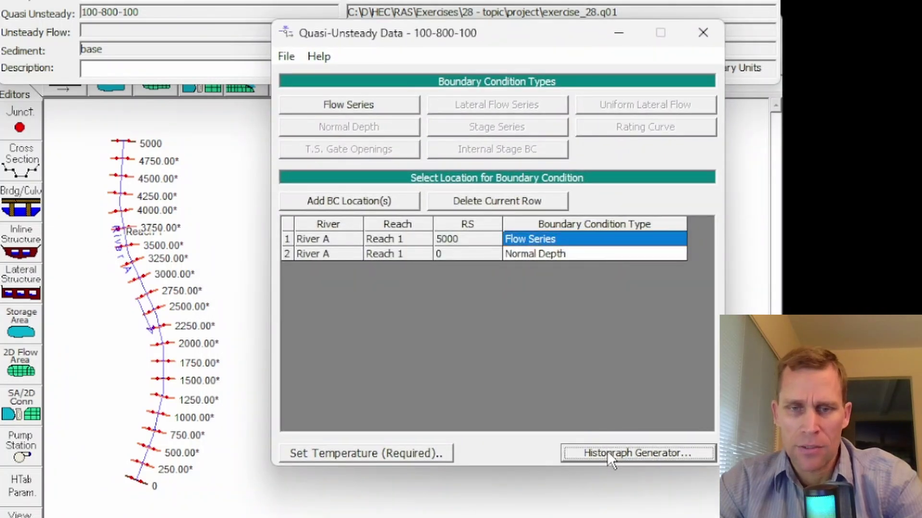
pyautogui.moveTo(231, 0); pyautogui.dragTo(495, 25)
pyautogui.click(544, 147)
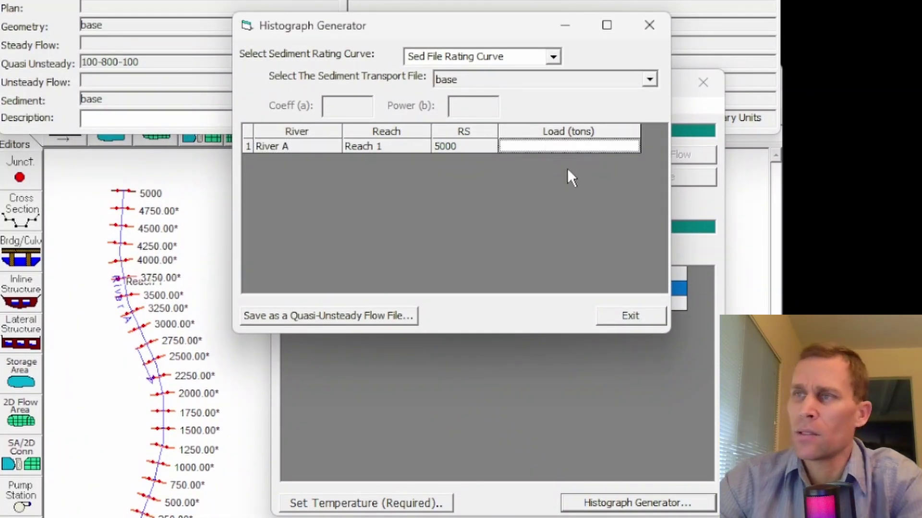
pyautogui.write('500')
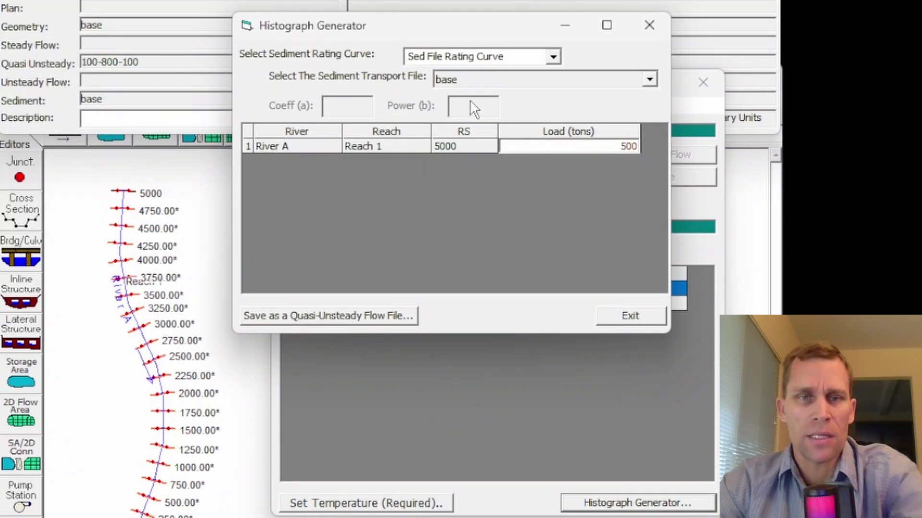
pyautogui.click(475, 57)
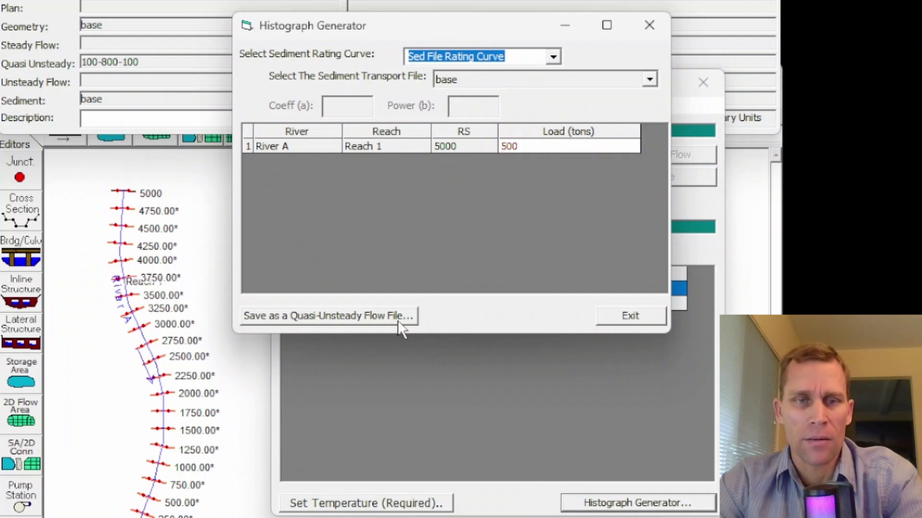
# Save the 500-ton histograph as a quasi-unsteady flow file titled 100-800-100_500t and exit the generator
pyautogui.click(319, 317)
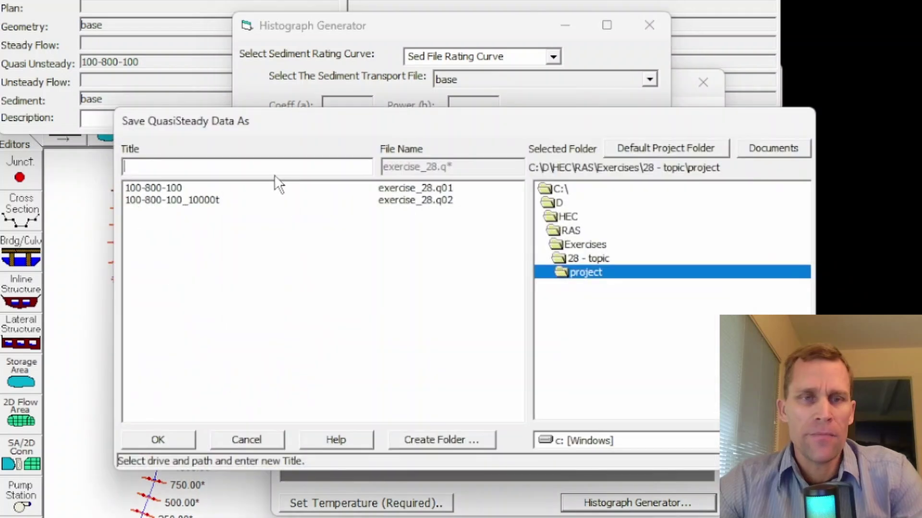
pyautogui.write('100-800-100_500t')
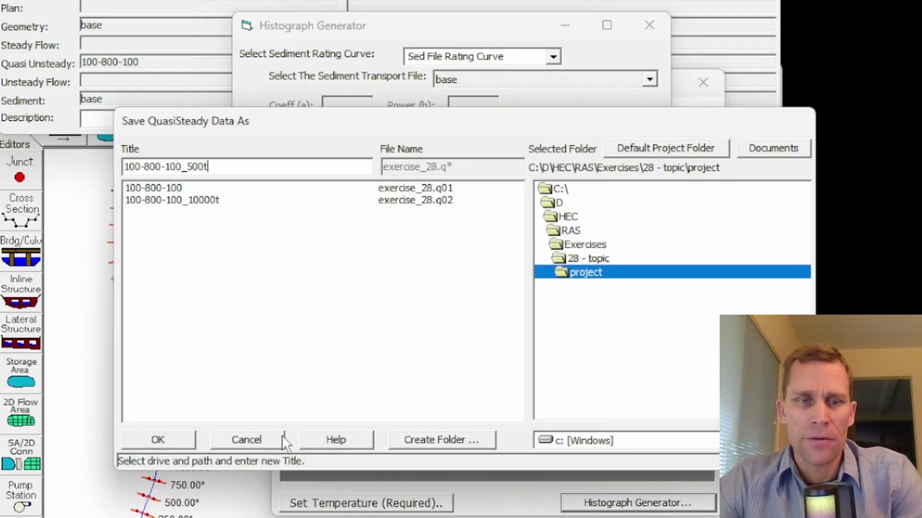
pyautogui.click(185, 435)
pyautogui.click(624, 313)
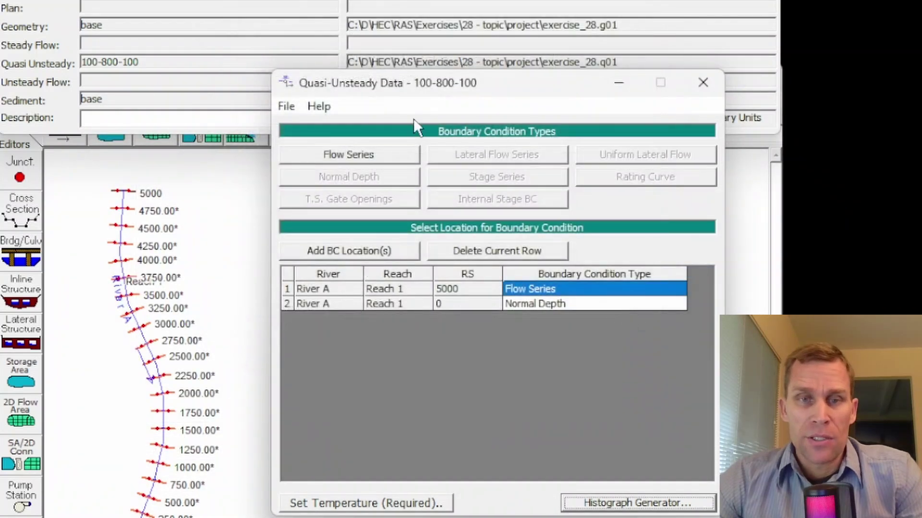
# Open the 100-800-100_500t flow file and examine its generated flow series at river station 5000 without changing it
pyautogui.click(287, 106)
pyautogui.click(317, 147)
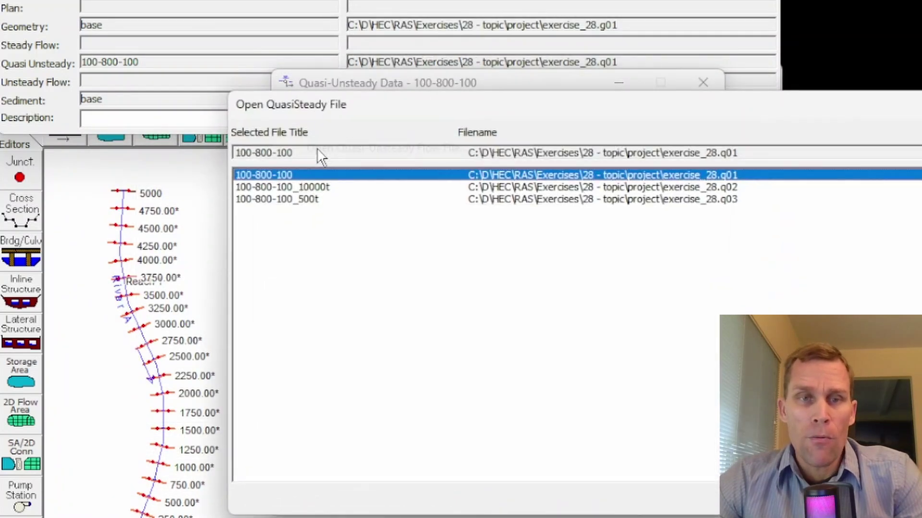
pyautogui.click(309, 199)
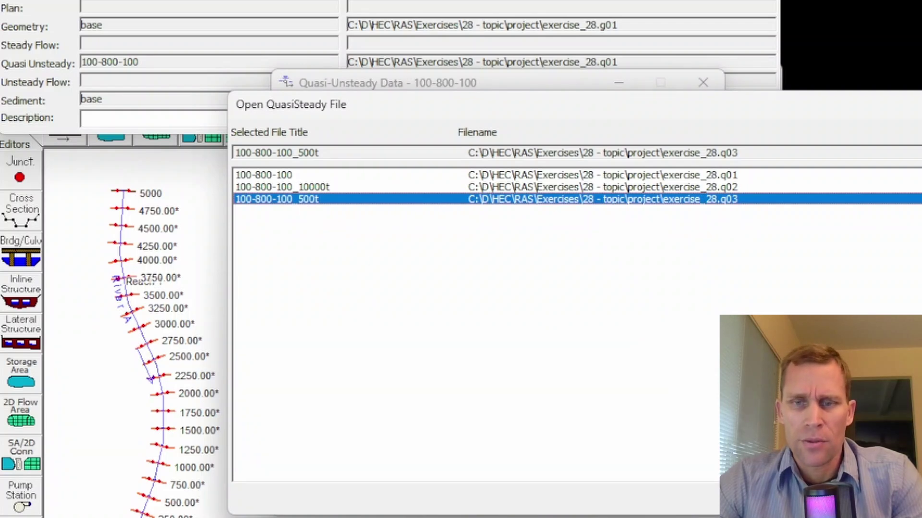
pyautogui.click(750, 498)
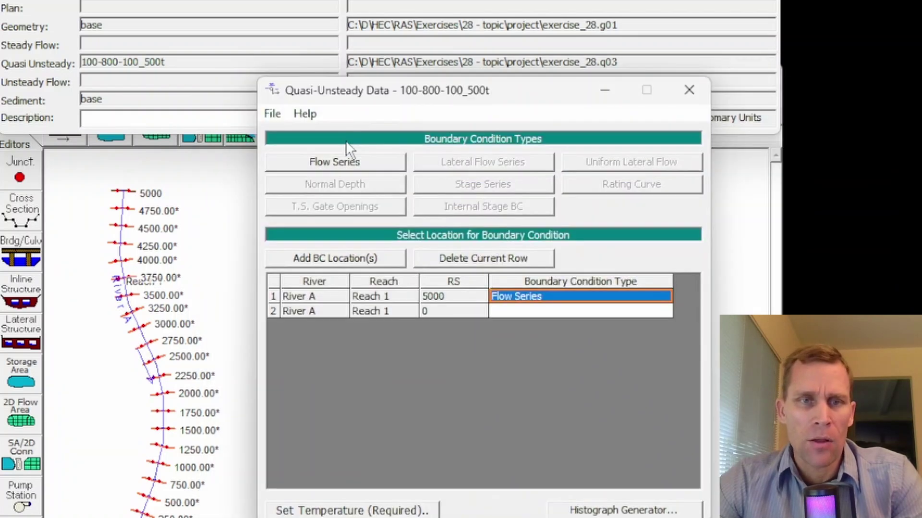
pyautogui.click(348, 165)
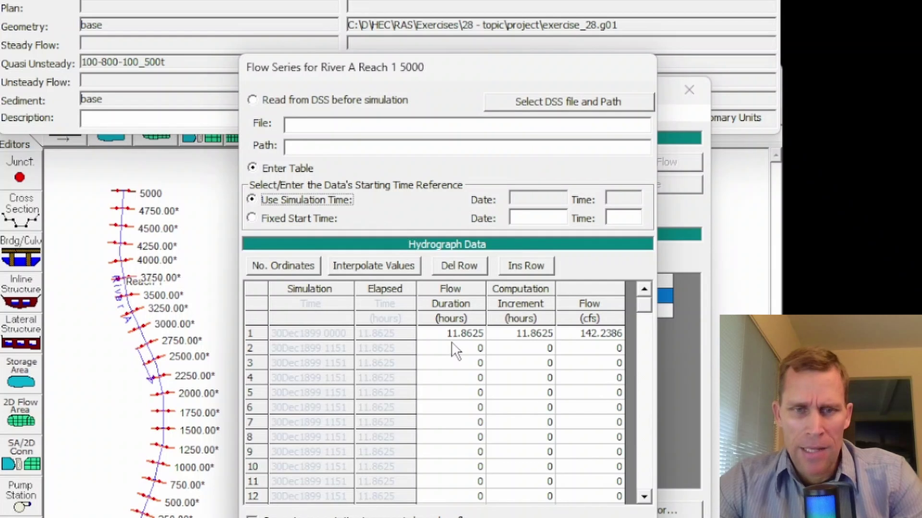
pyautogui.moveTo(453, 334); pyautogui.dragTo(595, 344)
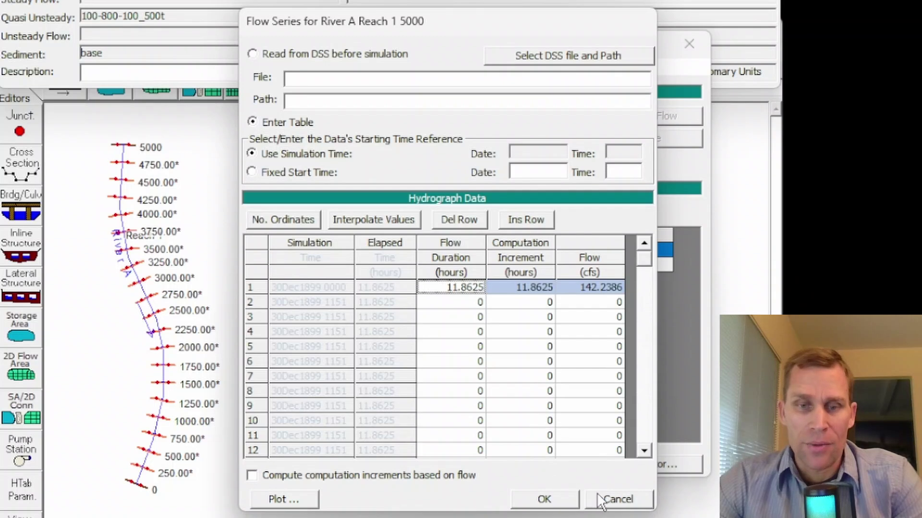
pyautogui.click(600, 497)
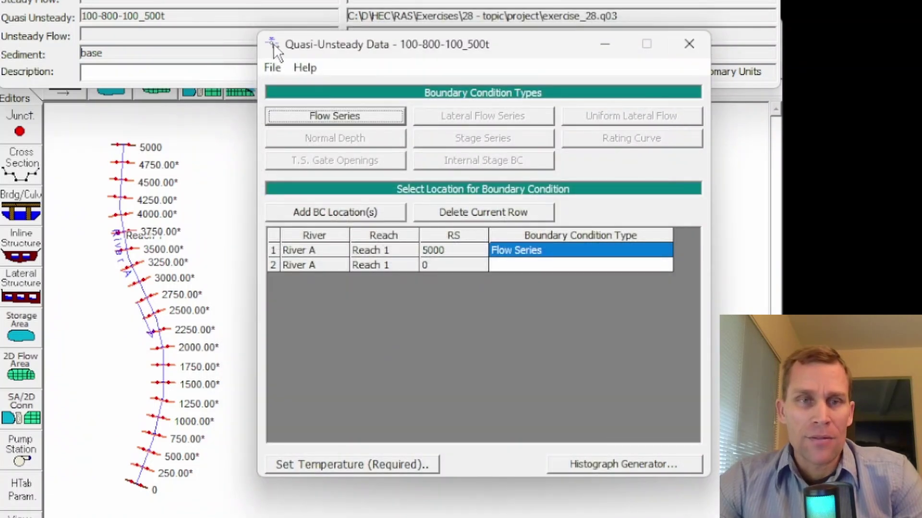
# Switch the quasi-unsteady data back from the 500-ton version to the 100-800-100 flow file
pyautogui.click(272, 70)
pyautogui.click(293, 115)
pyautogui.click(278, 130)
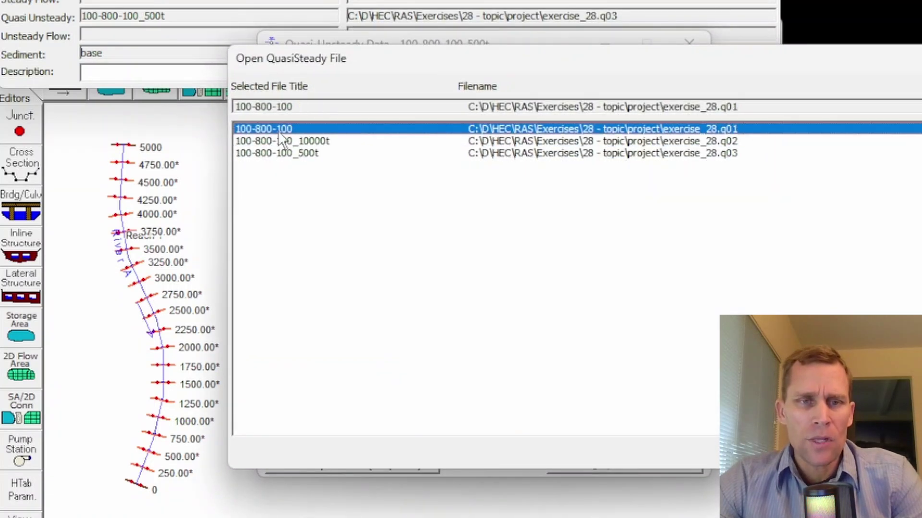
pyautogui.press('Return')
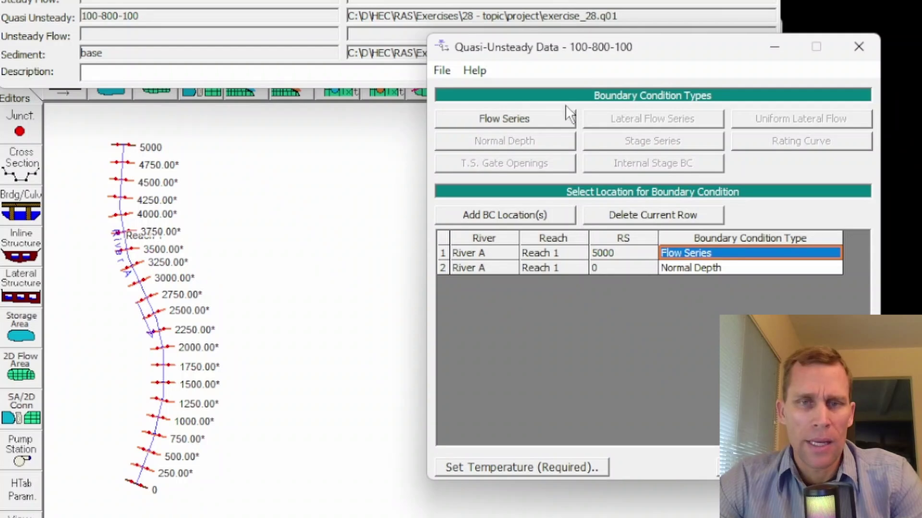
pyautogui.moveTo(564, 56); pyautogui.dragTo(399, 54)
# Open the Histograph Generator from the 100-800-100 flow data and set the load at river station 5000 to 10 tons
pyautogui.click(579, 470)
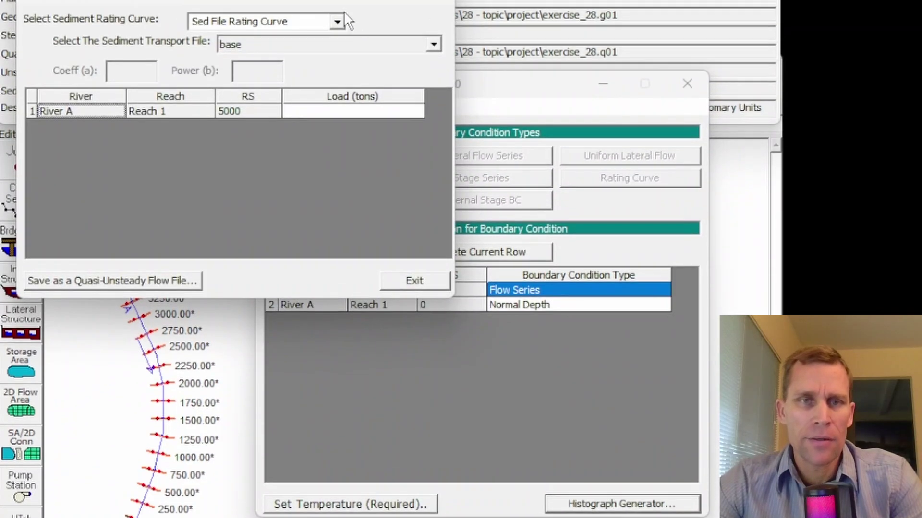
pyautogui.moveTo(344, 10); pyautogui.dragTo(514, 56)
pyautogui.click(565, 177)
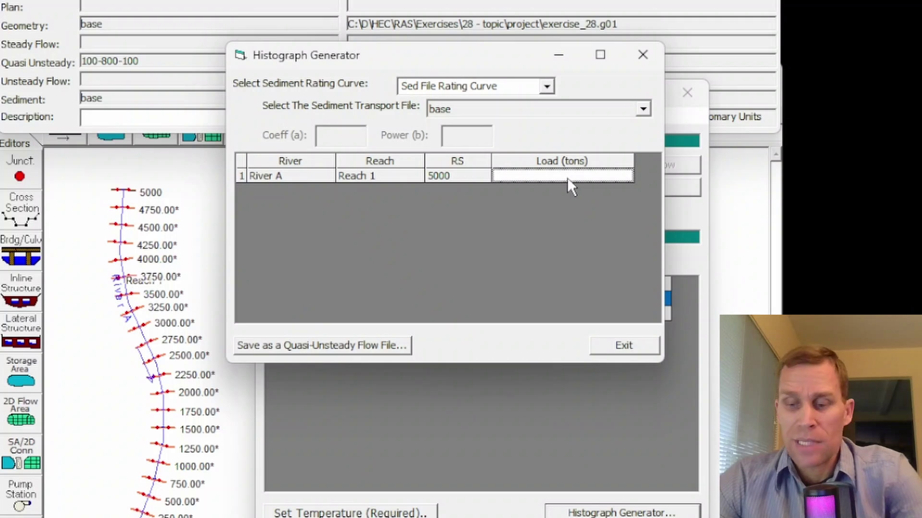
pyautogui.write('10')
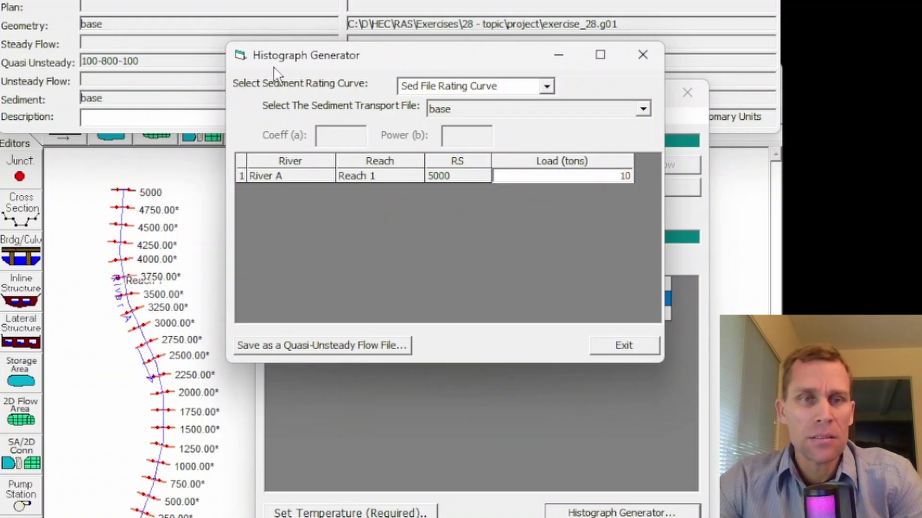
# Save the 10-ton histograph as a quasi-unsteady flow file titled 100-800-100_10t and exit the generator
pyautogui.click(367, 349)
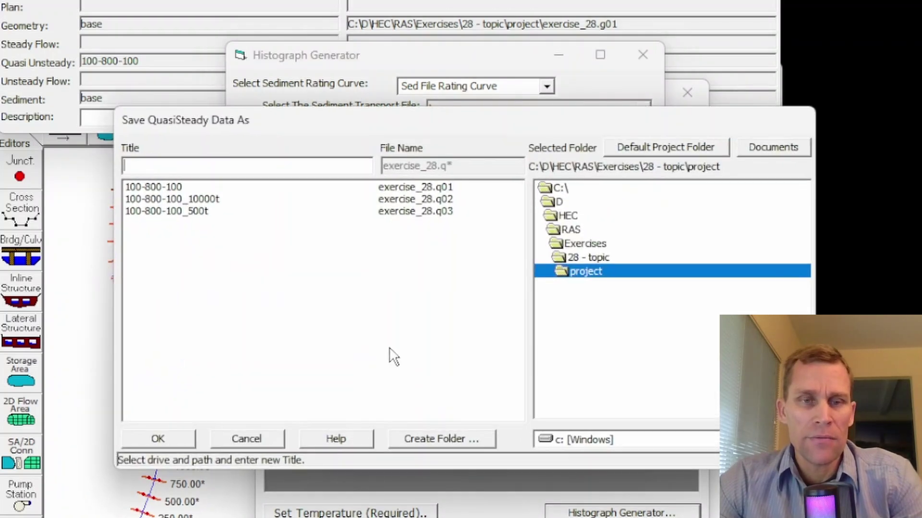
pyautogui.write('100-800-100_10t')
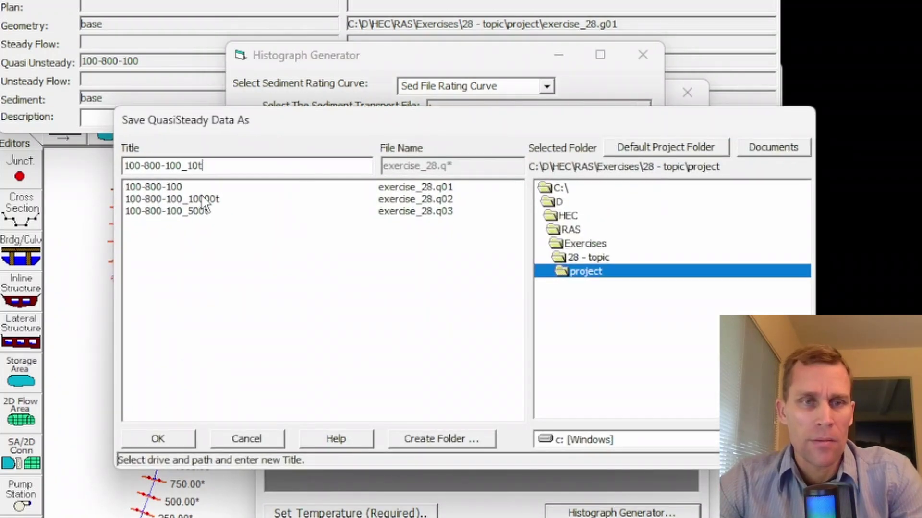
pyautogui.click(162, 439)
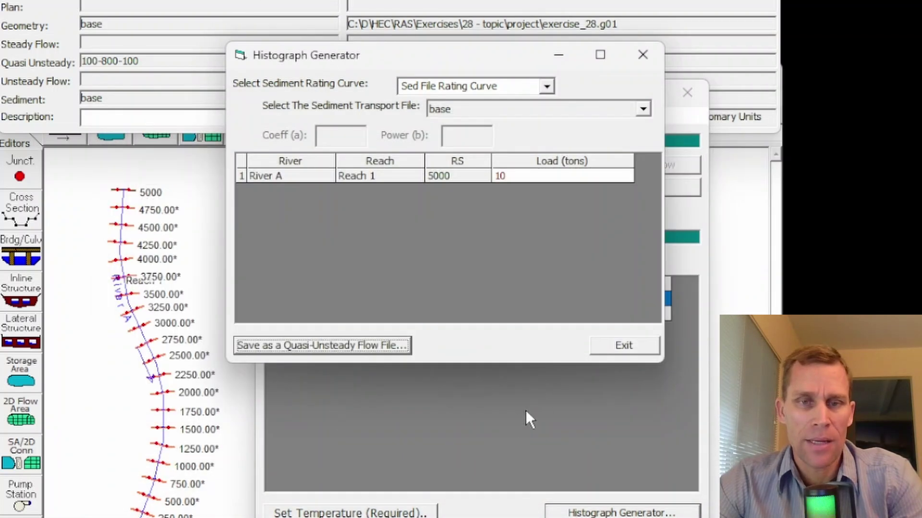
pyautogui.click(616, 346)
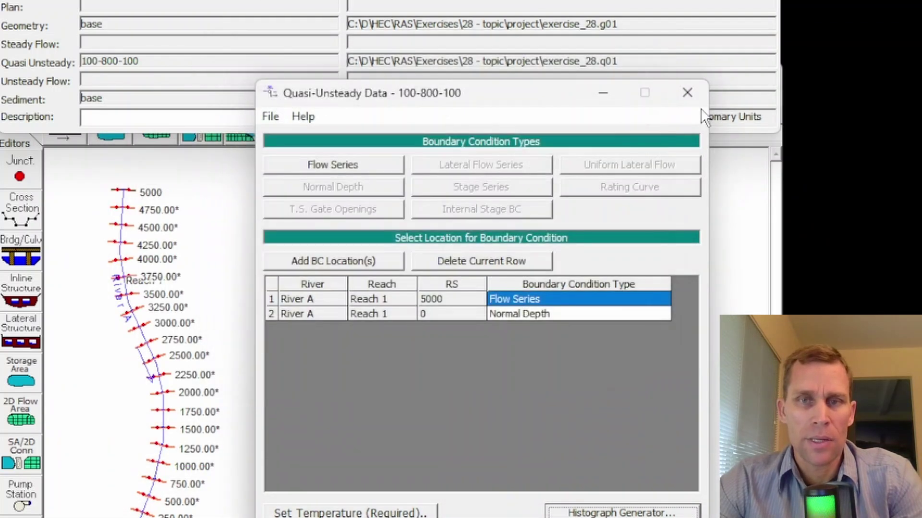
# Load the 100-800-100_10t flow file into the quasi-unsteady data
pyautogui.click(269, 117)
pyautogui.click(288, 158)
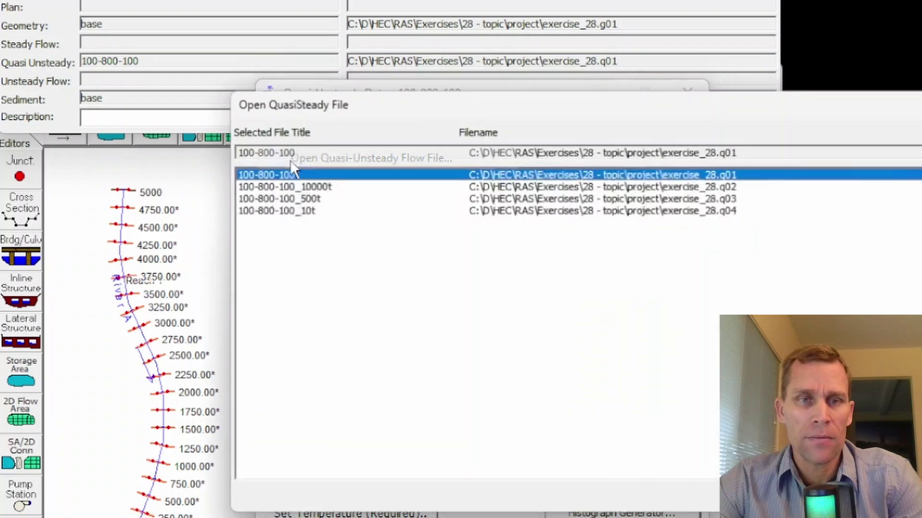
pyautogui.click(287, 211)
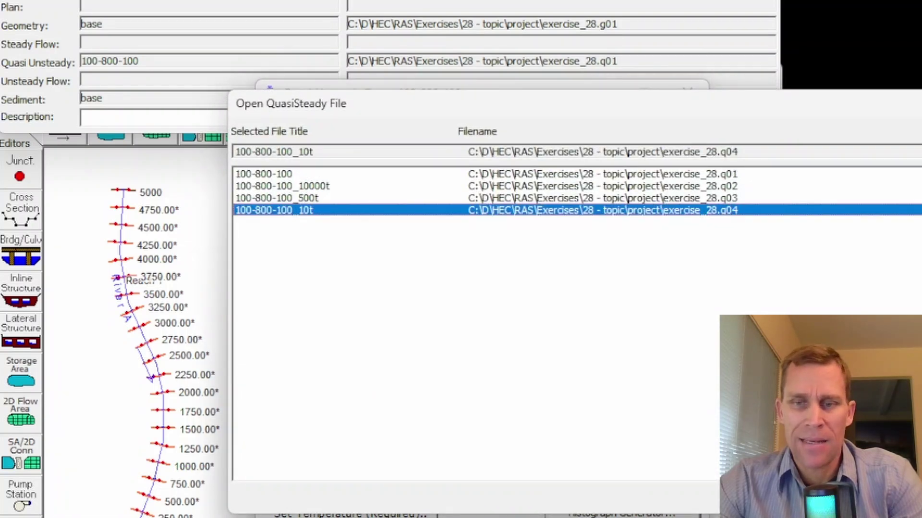
pyautogui.click(787, 497)
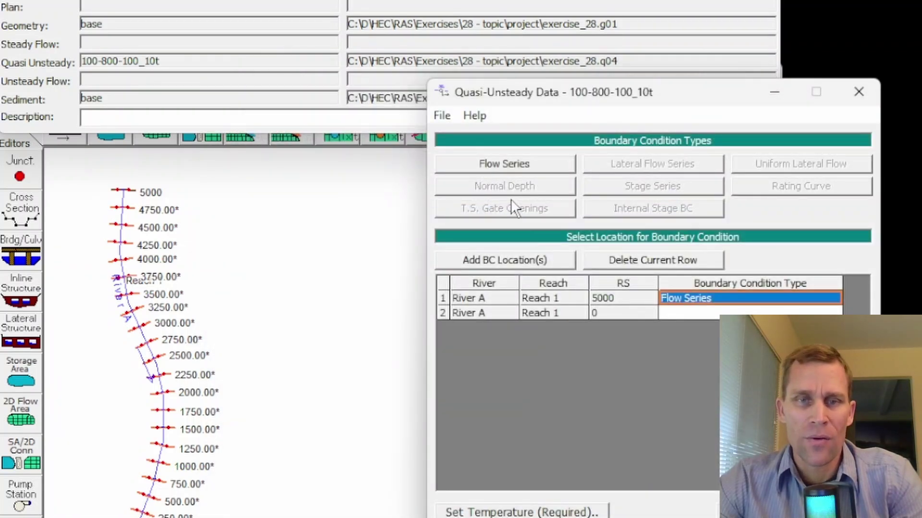
# Examine the generated flow series at river station 5000, checking flows and durations from the first ordinate through the peak
pyautogui.click(500, 165)
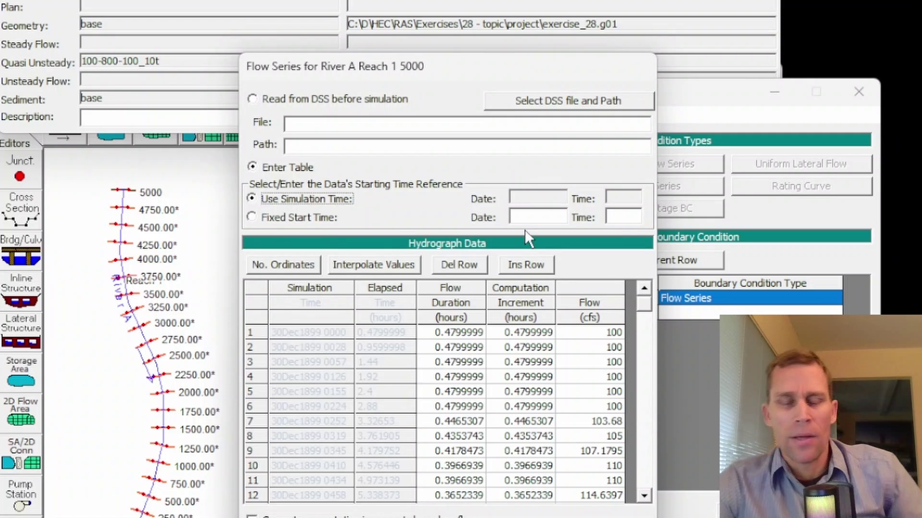
pyautogui.click(589, 333)
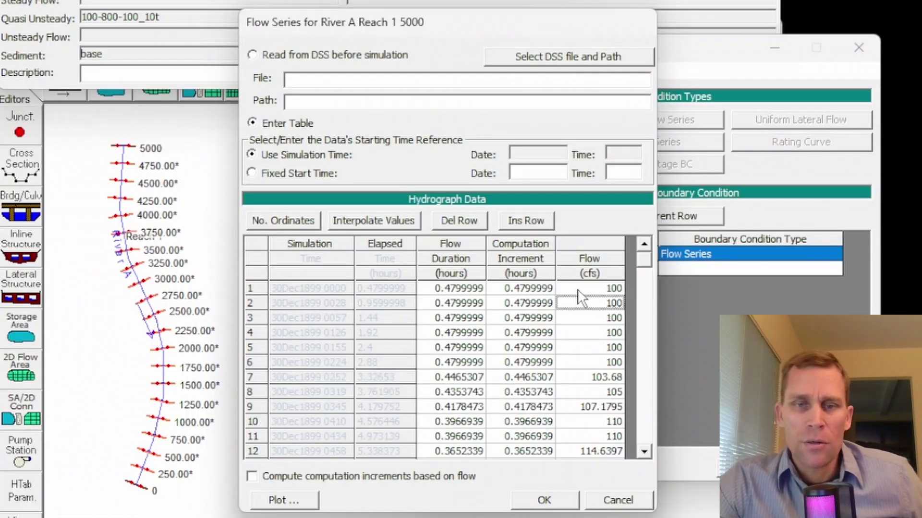
pyautogui.click(590, 347)
pyautogui.click(588, 319)
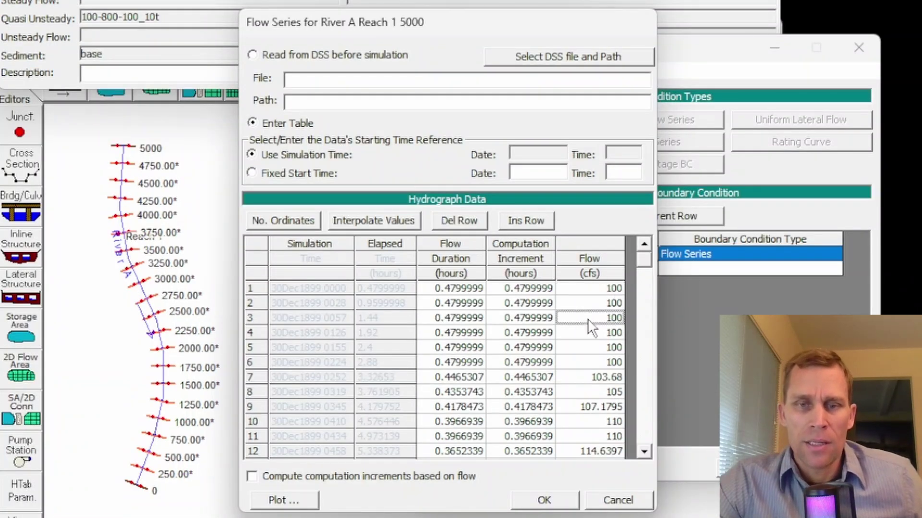
pyautogui.click(586, 346)
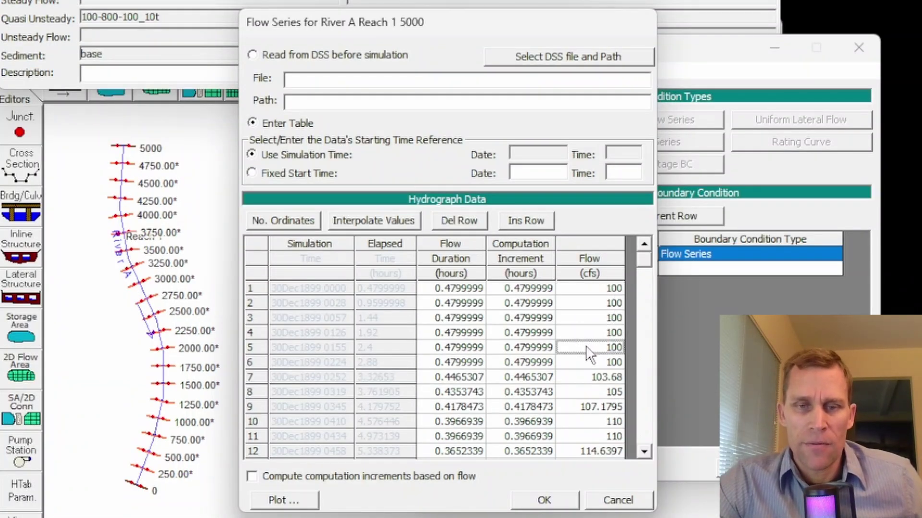
pyautogui.click(594, 406)
pyautogui.scroll(-7, 580, 405)
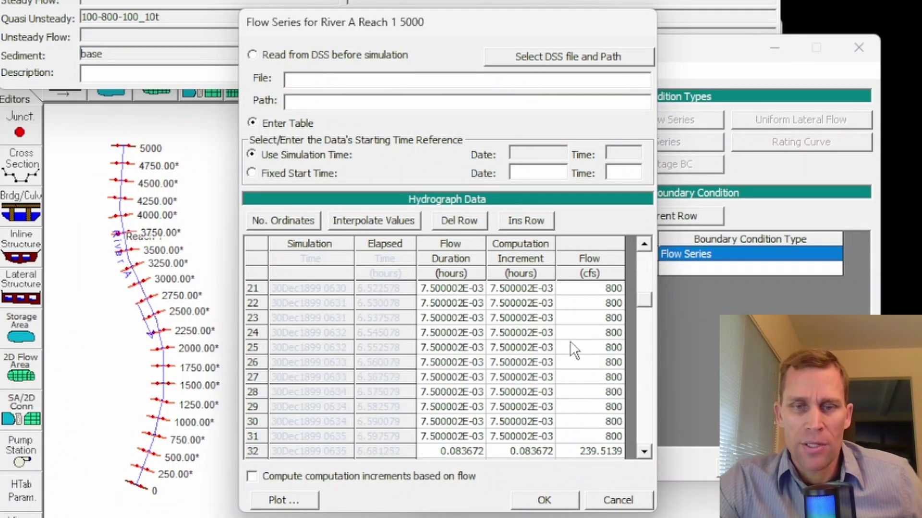
pyautogui.moveTo(580, 304); pyautogui.dragTo(590, 434)
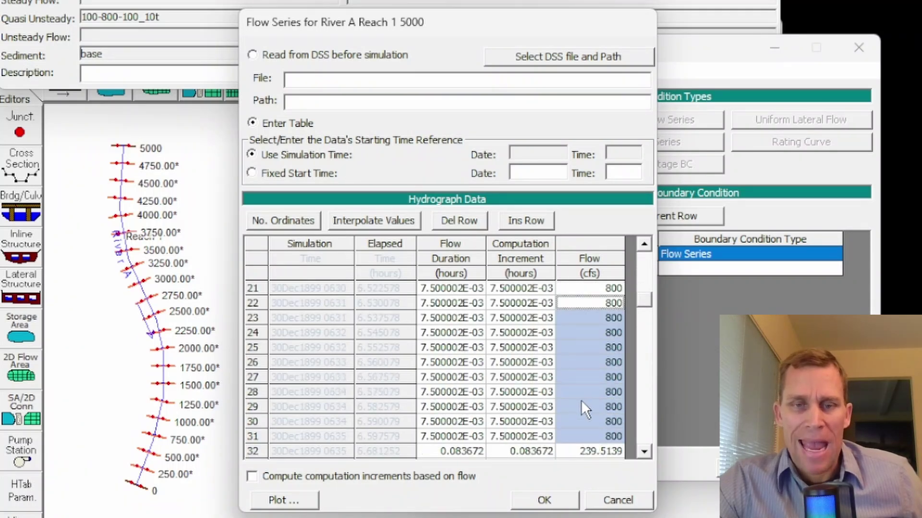
pyautogui.click(450, 317)
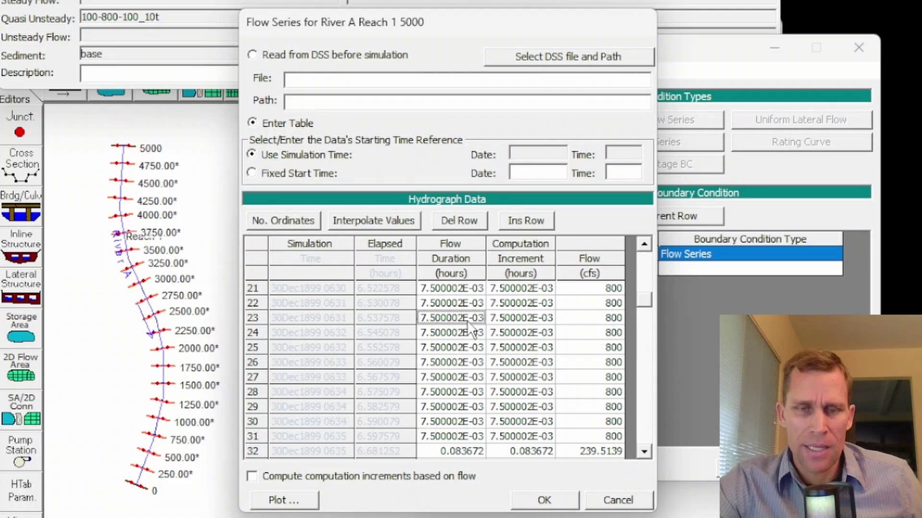
pyautogui.scroll(2, 473, 330)
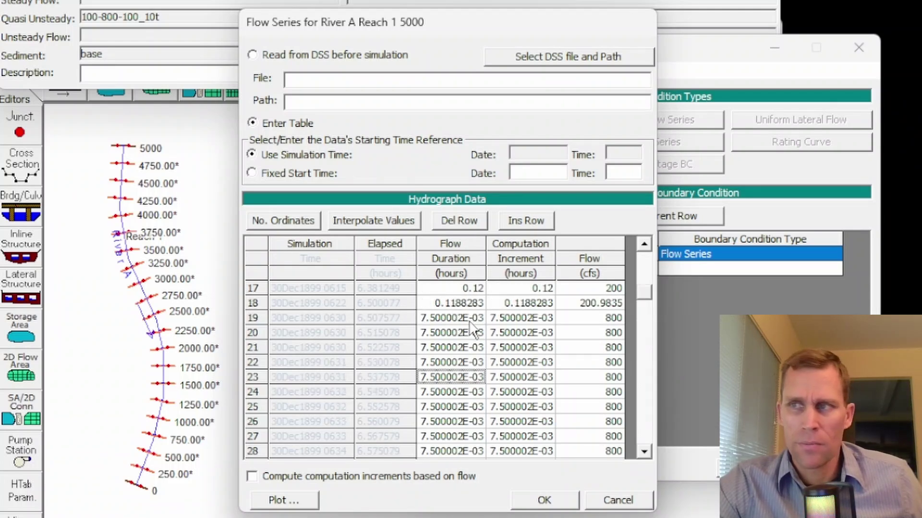
pyautogui.scroll(-4, 473, 331)
pyautogui.click(446, 302)
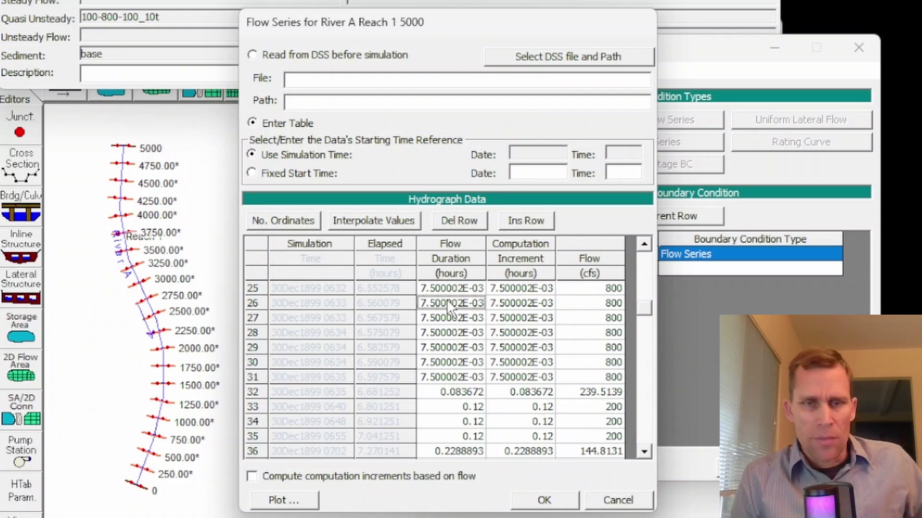
# Examine the receding part of the 10-ton flow series, comparing its flows and durations after the peak
pyautogui.click(574, 407)
pyautogui.scroll(-1, 575, 406)
pyautogui.click(582, 393)
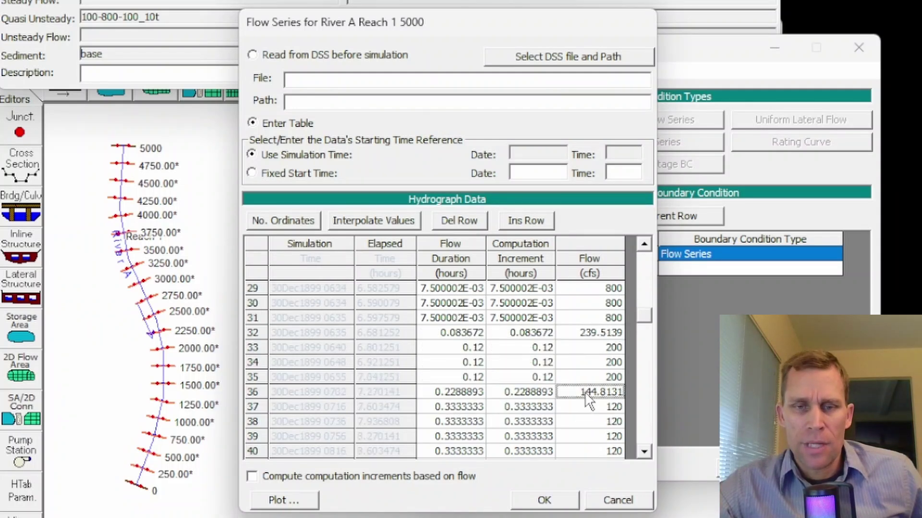
pyautogui.click(591, 421)
pyautogui.scroll(-2, 592, 422)
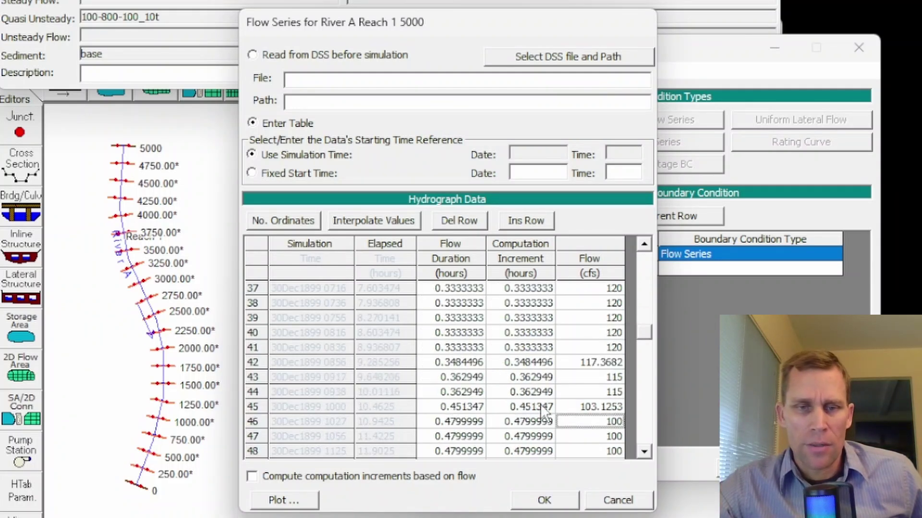
pyautogui.moveTo(457, 295); pyautogui.dragTo(457, 377)
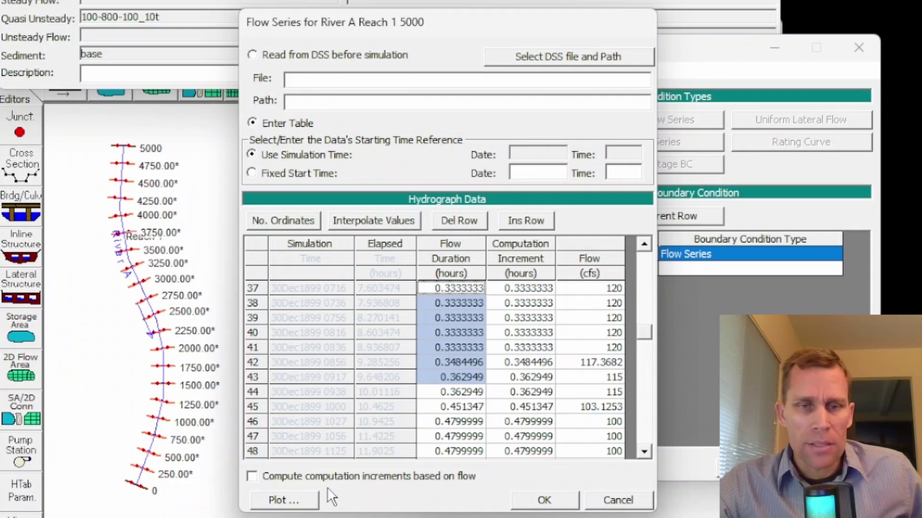
# Try to plot the 10-ton flow series at river station 5000, and close the flow series
pyautogui.click(303, 497)
pyautogui.click(702, 301)
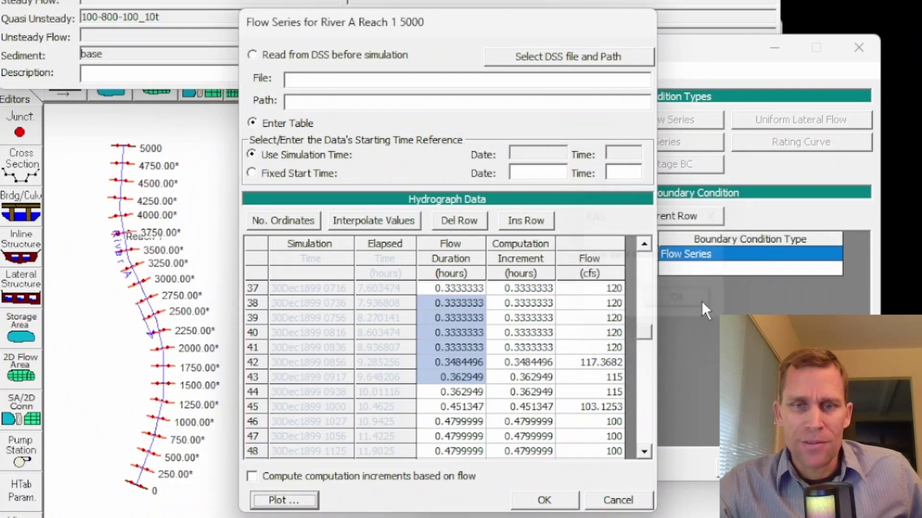
pyautogui.click(552, 499)
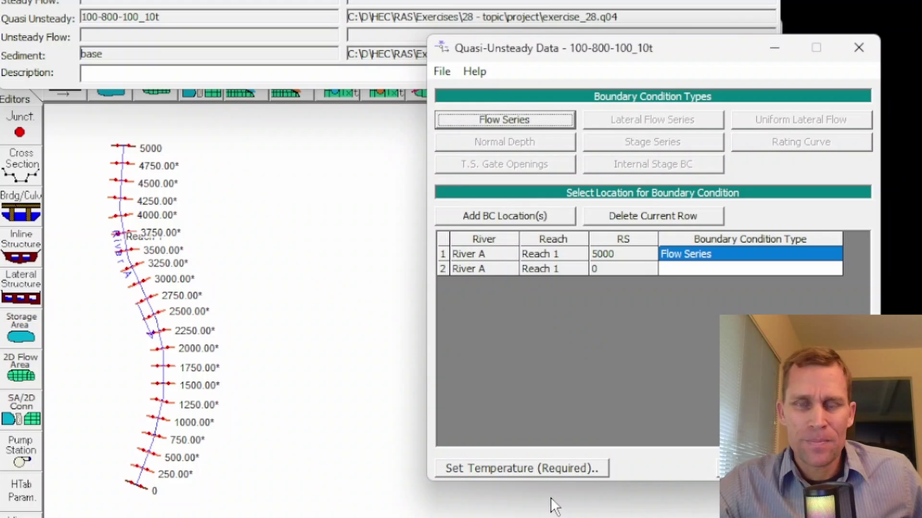
# Assign a normal depth boundary with a friction slope of 0.001 at river station 0, and close the quasi-unsteady data
pyautogui.click(681, 268)
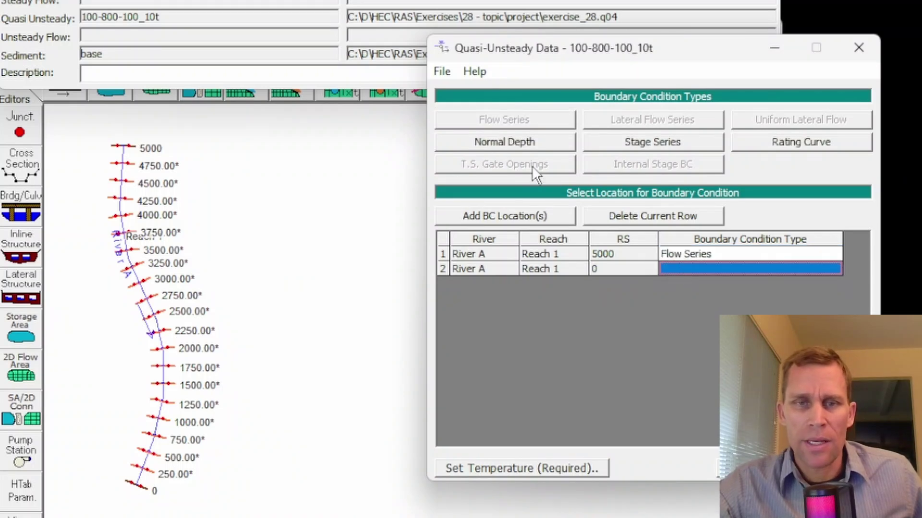
pyautogui.click(515, 139)
pyautogui.moveTo(142, 6); pyautogui.dragTo(608, 269)
pyautogui.write('0.001')
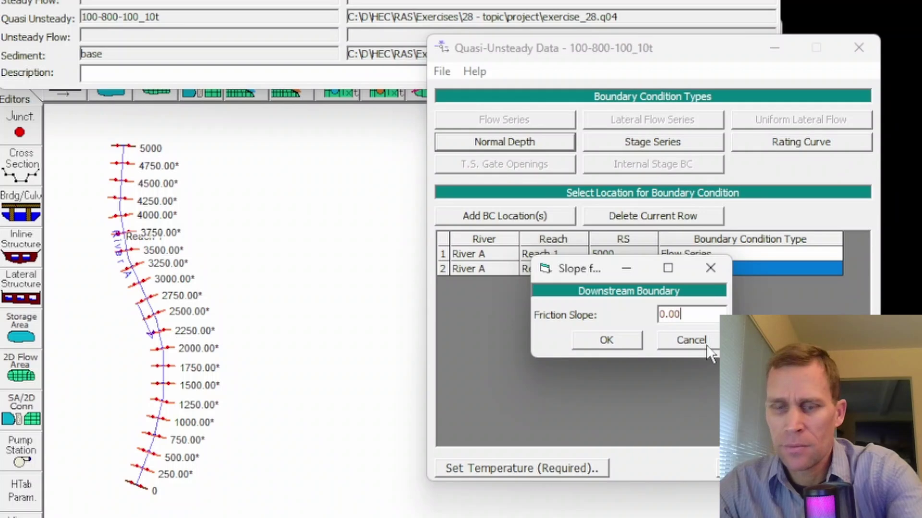
pyautogui.click(607, 341)
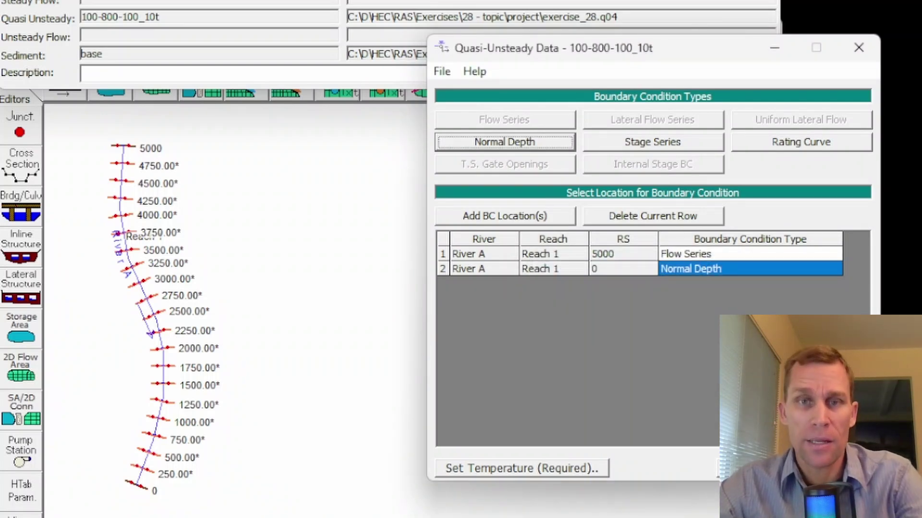
pyautogui.click(858, 47)
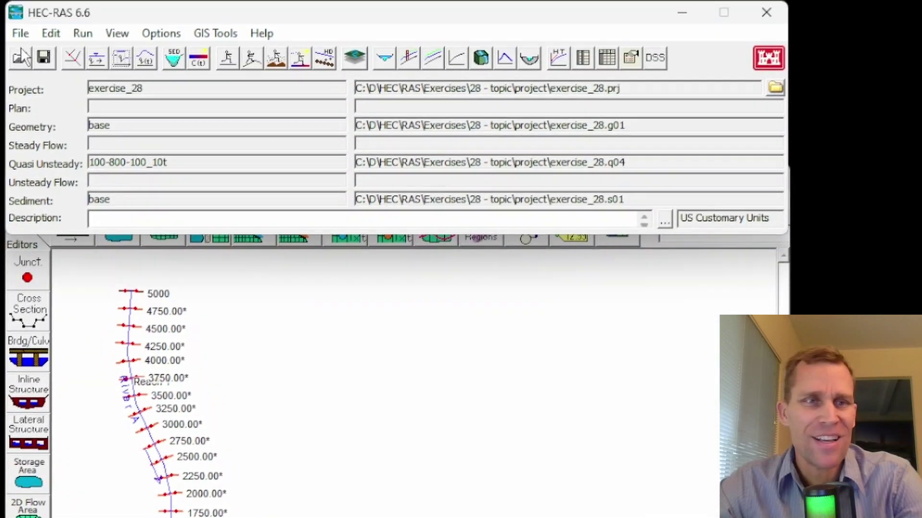
# Open the quasi-unsteady sediment analysis and save a plan titled base with the short ID base
pyautogui.click(85, 35)
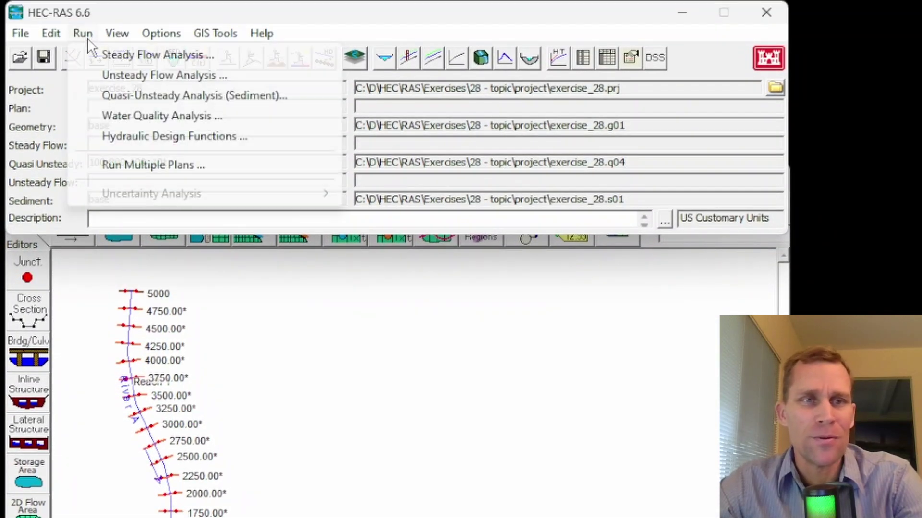
pyautogui.click(115, 95)
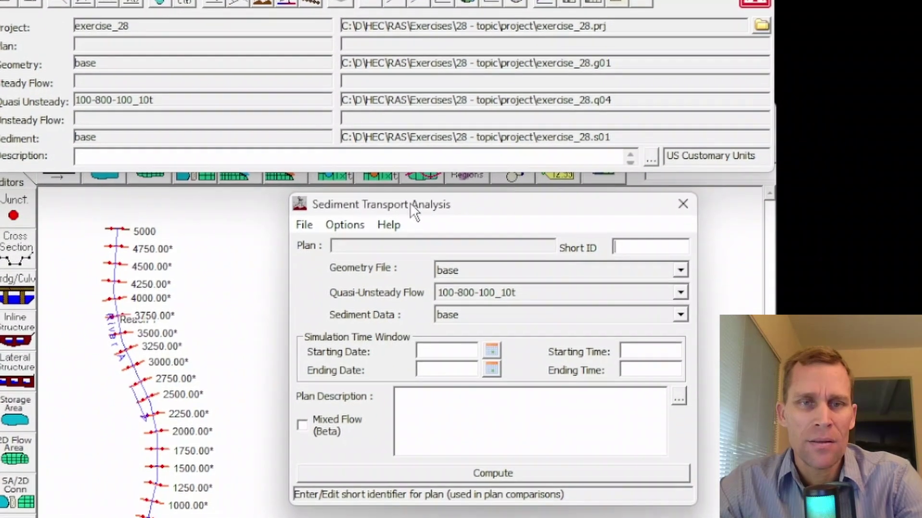
pyautogui.click(307, 225)
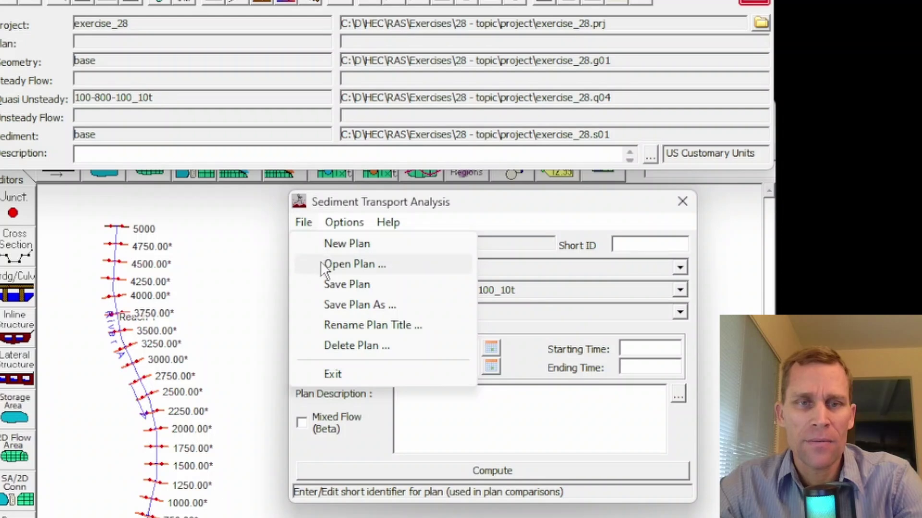
pyautogui.click(327, 285)
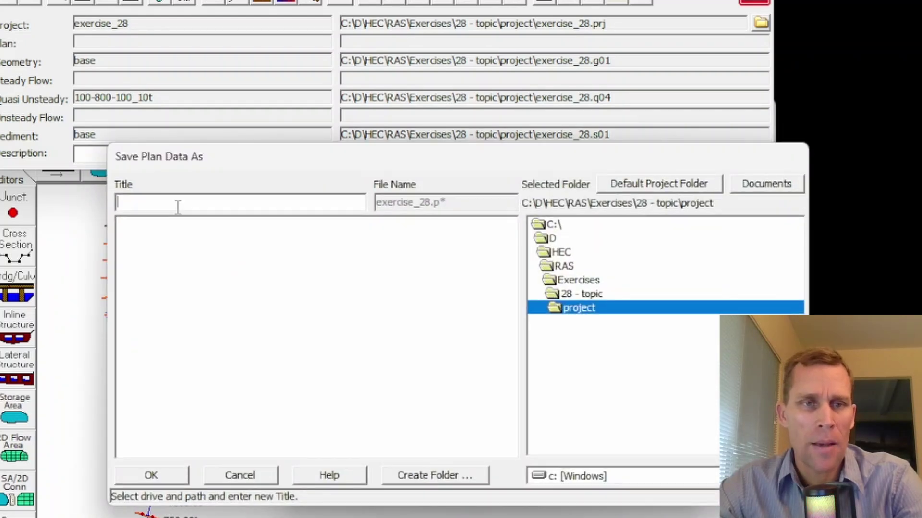
pyautogui.write('base')
pyautogui.click(151, 475)
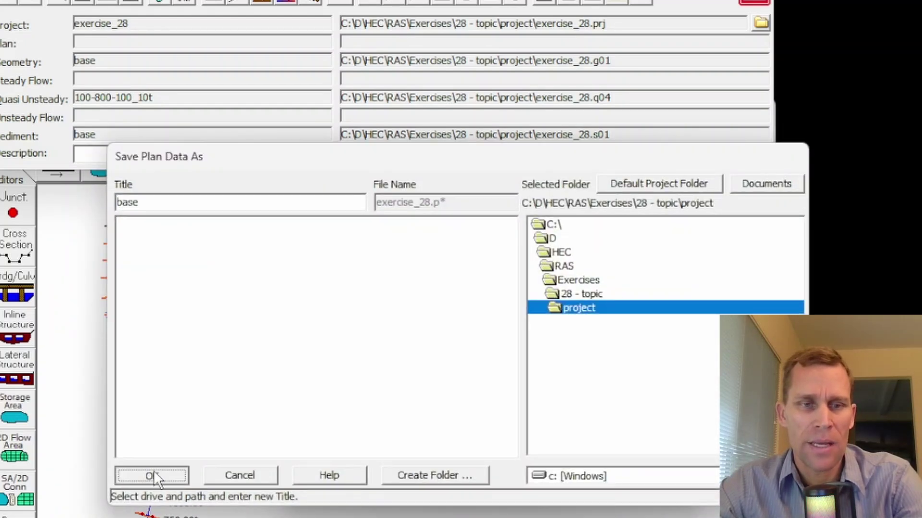
pyautogui.write('base')
pyautogui.click(614, 402)
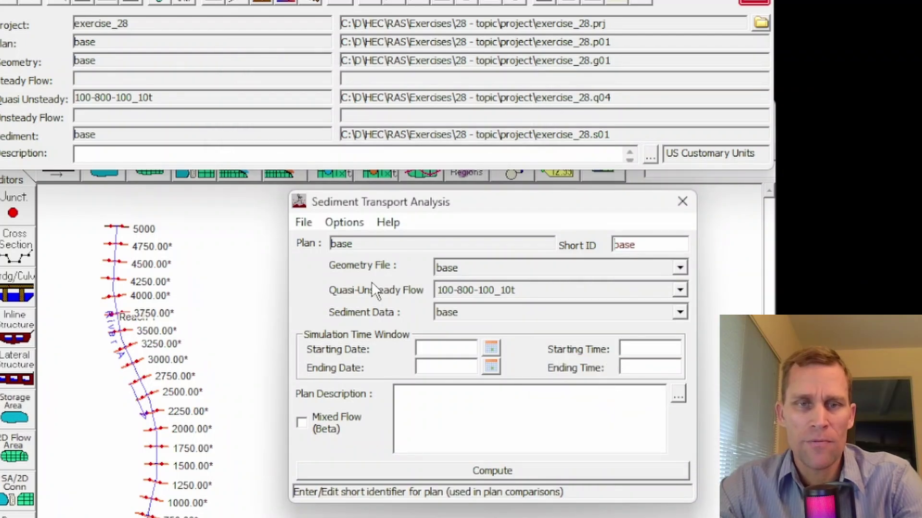
# Keep 100-800-100_10t as the plan's quasi-unsteady flow file and set the simulation start to 01JAN2020 at 0000
pyautogui.click(546, 290)
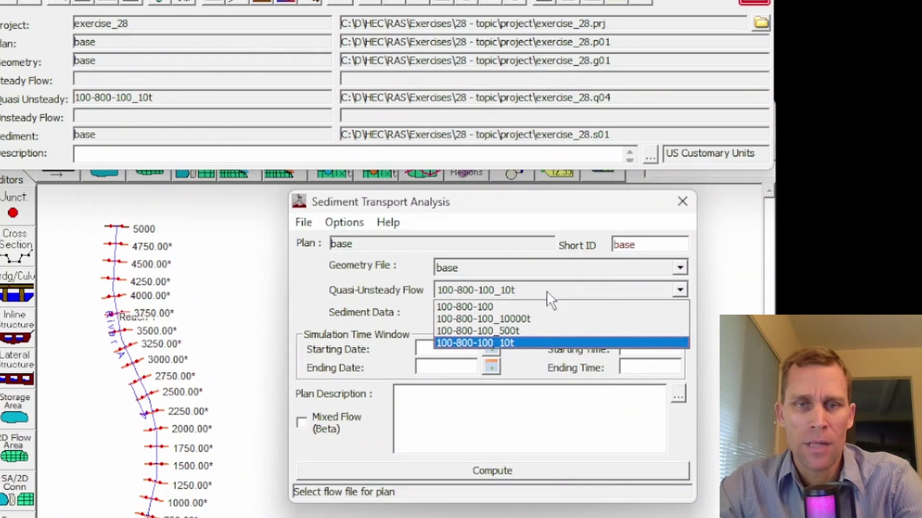
pyautogui.click(509, 344)
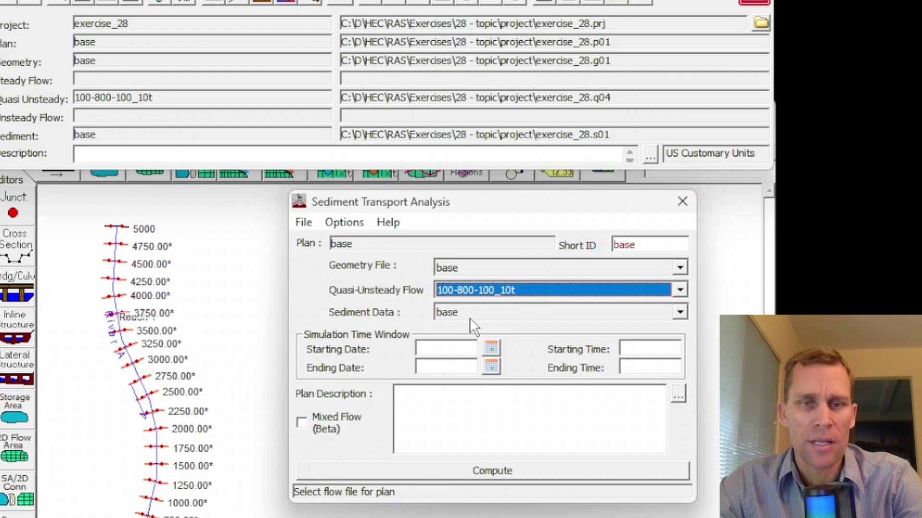
pyautogui.press('Tab')
pyautogui.press('Tab')
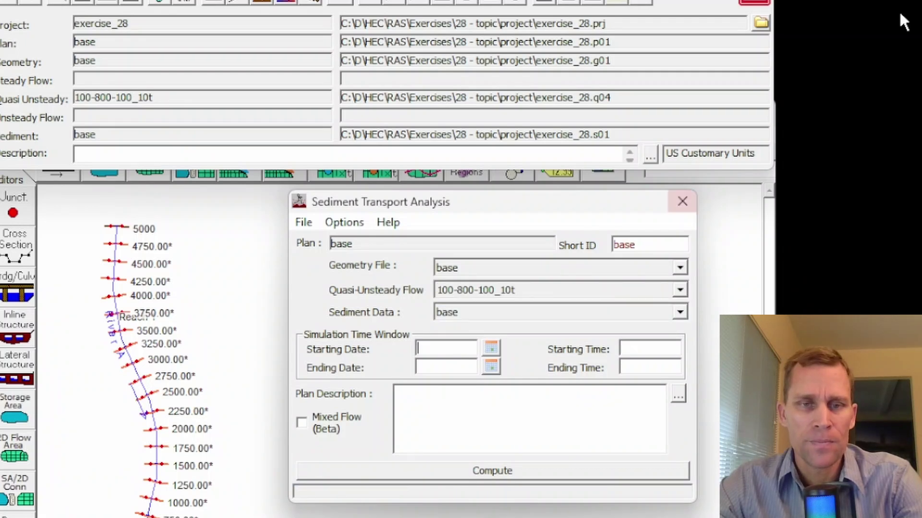
pyautogui.write('01')
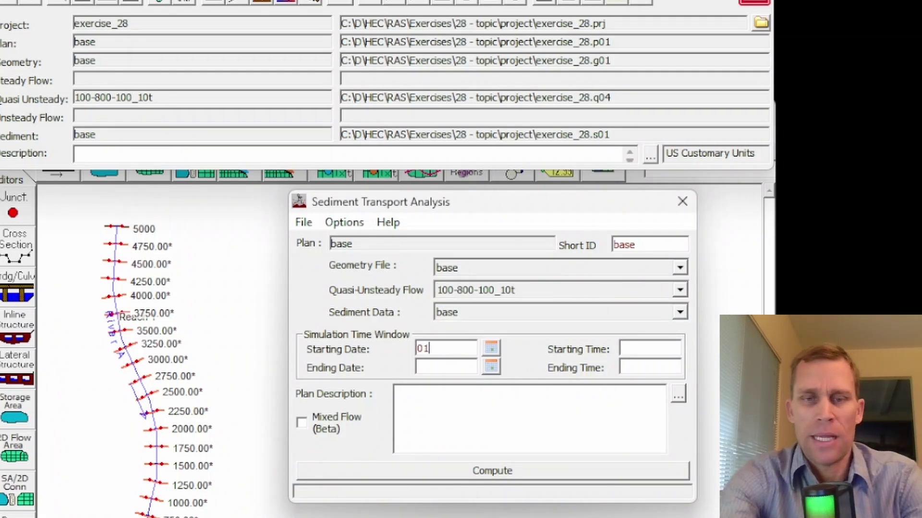
pyautogui.write('J')
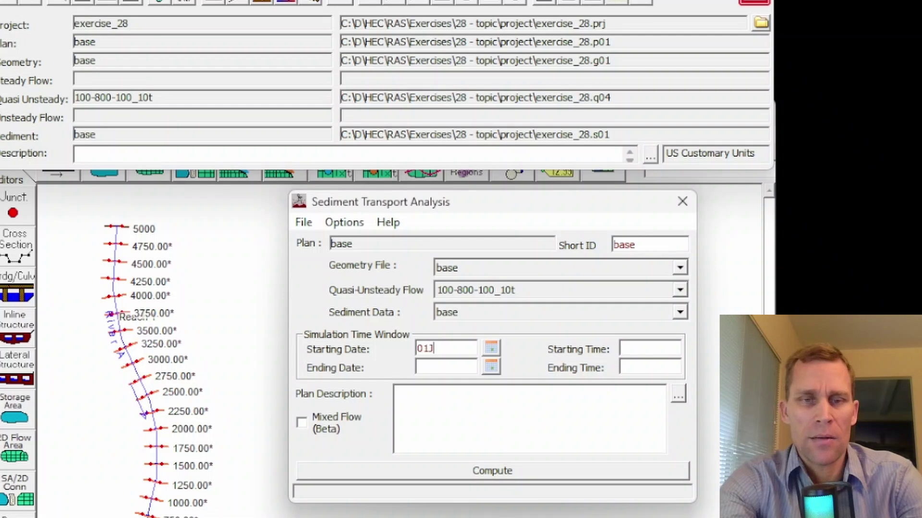
pyautogui.write('AN202')
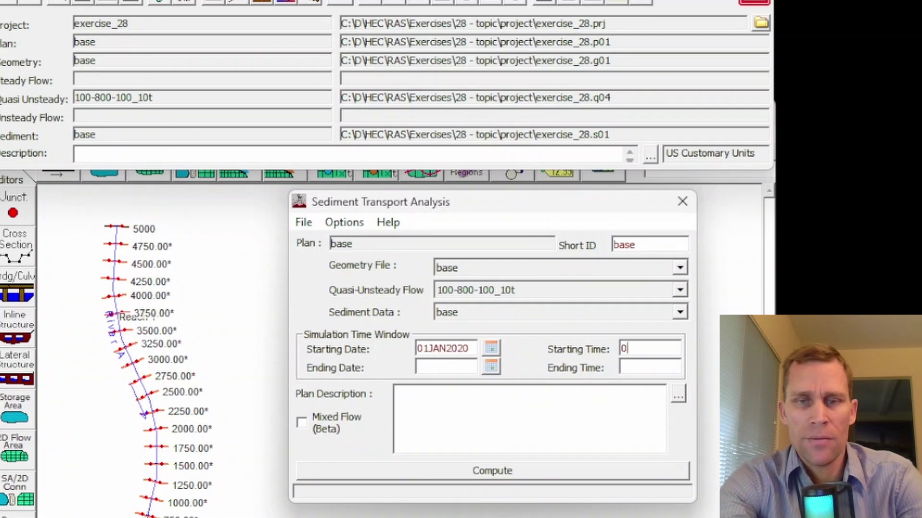
pyautogui.write('000')
# Set the simulation's ending date to 02JAN2020 and its ending time to 0000
pyautogui.press('Tab')
pyautogui.write('02')
pyautogui.write('JAN')
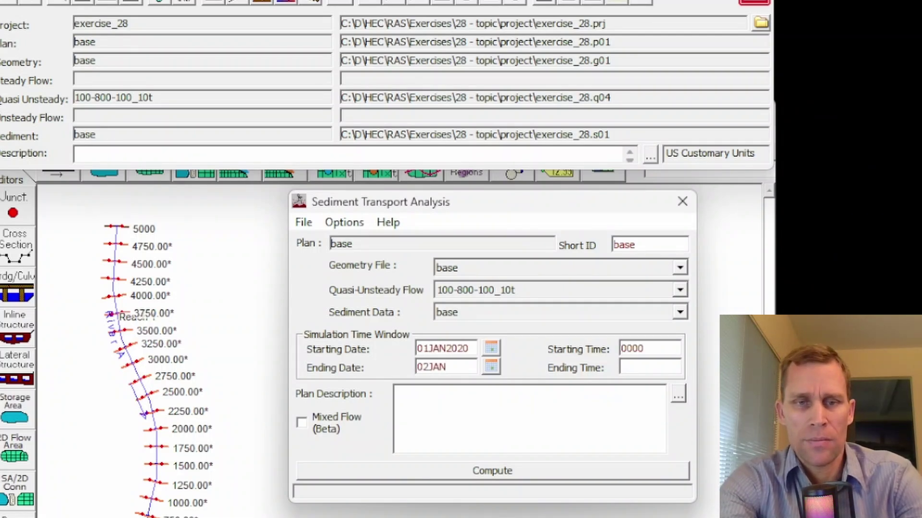
pyautogui.write('202')
pyautogui.write('0000')
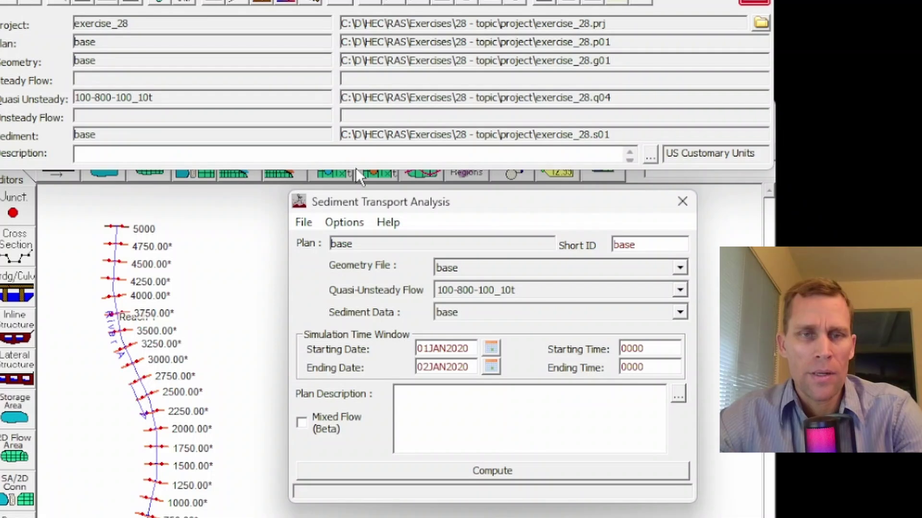
# Set the sediment output level to 6 in the sediment output options and accept them
pyautogui.click(339, 223)
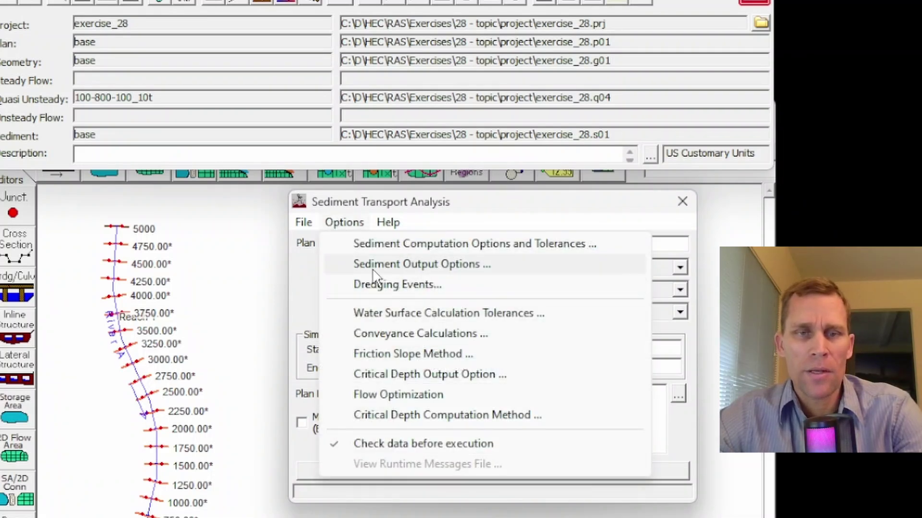
pyautogui.click(365, 264)
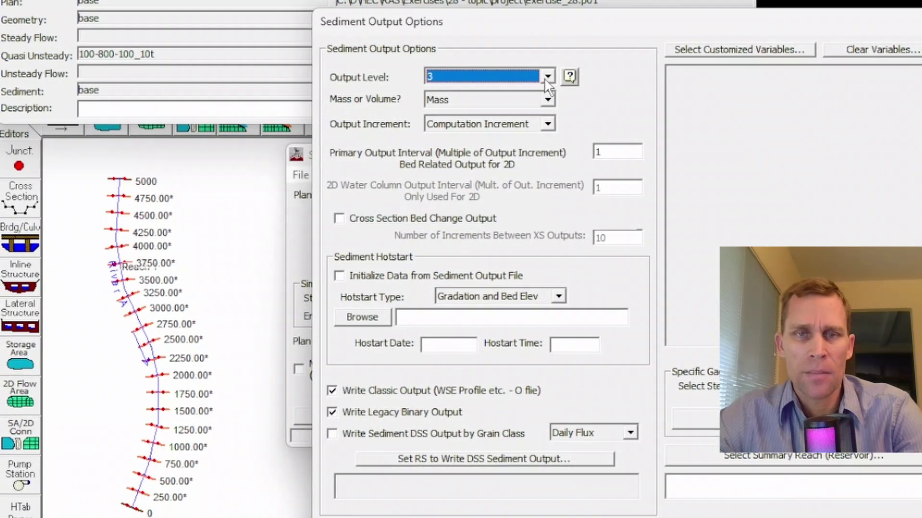
pyautogui.click(548, 78)
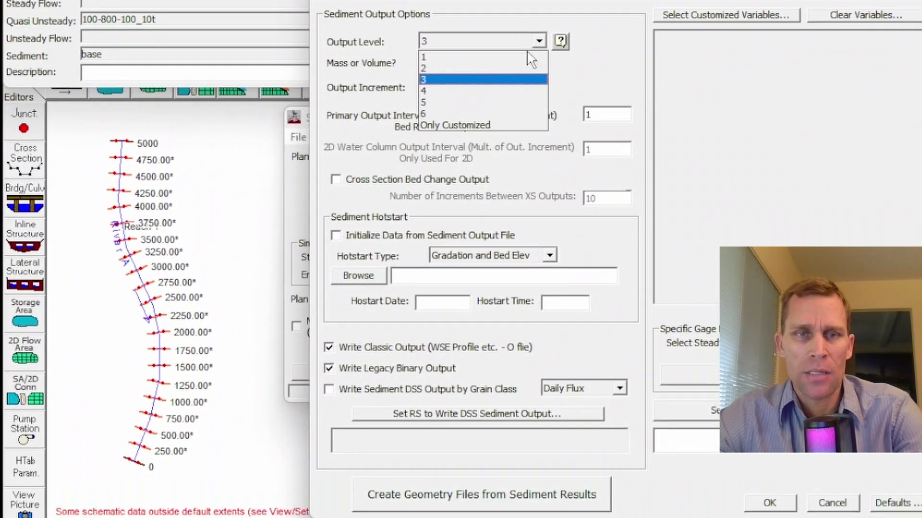
pyautogui.click(483, 152)
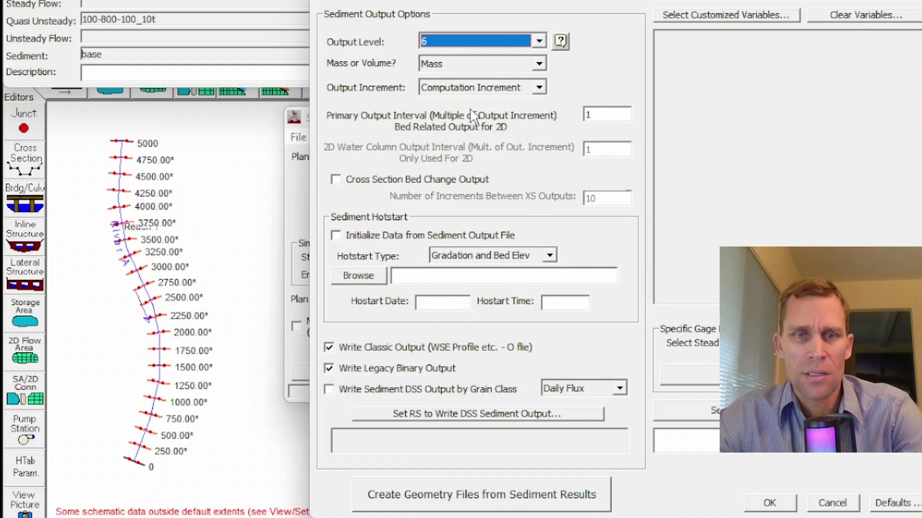
pyautogui.click(768, 503)
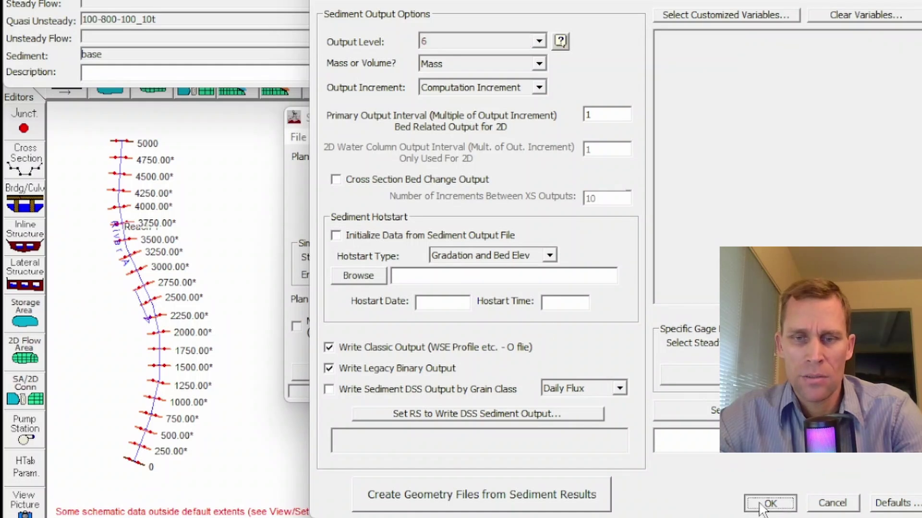
# Save the base plan, try to compute it, and close the data check and the sediment transport analysis
pyautogui.click(298, 138)
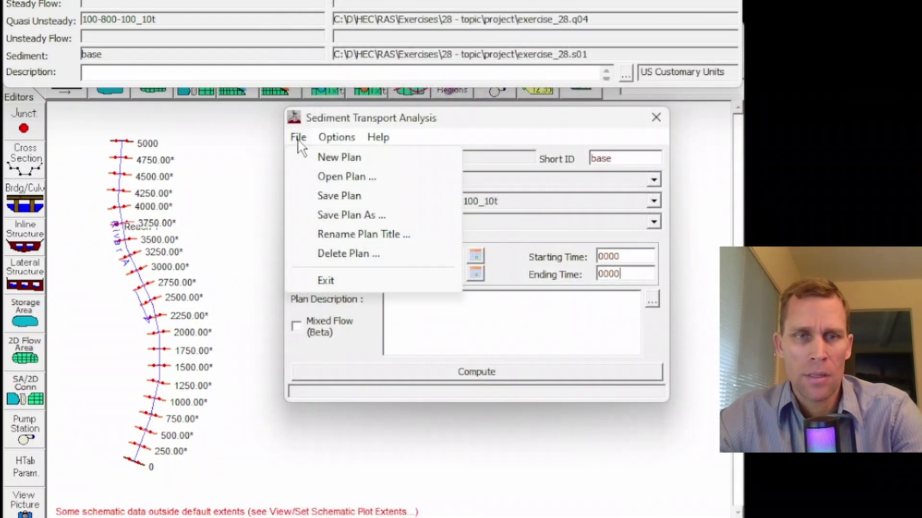
pyautogui.click(331, 196)
pyautogui.click(462, 374)
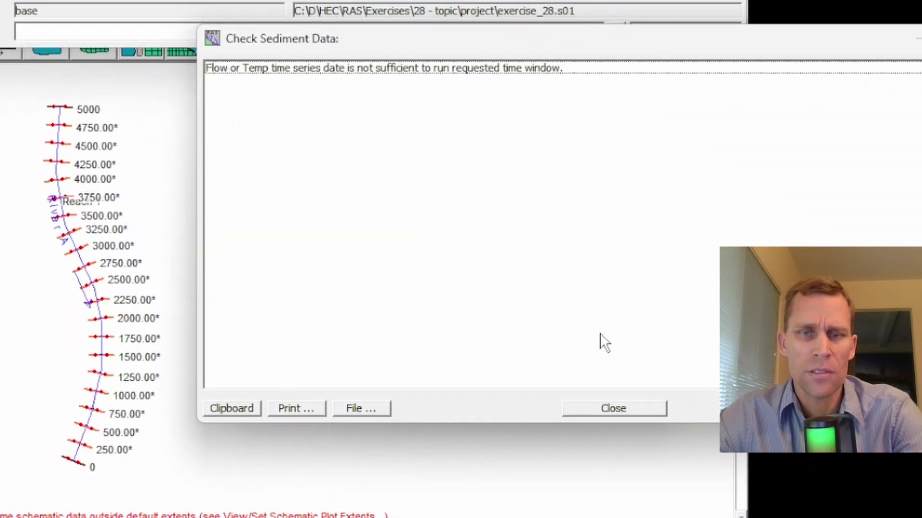
pyautogui.click(625, 410)
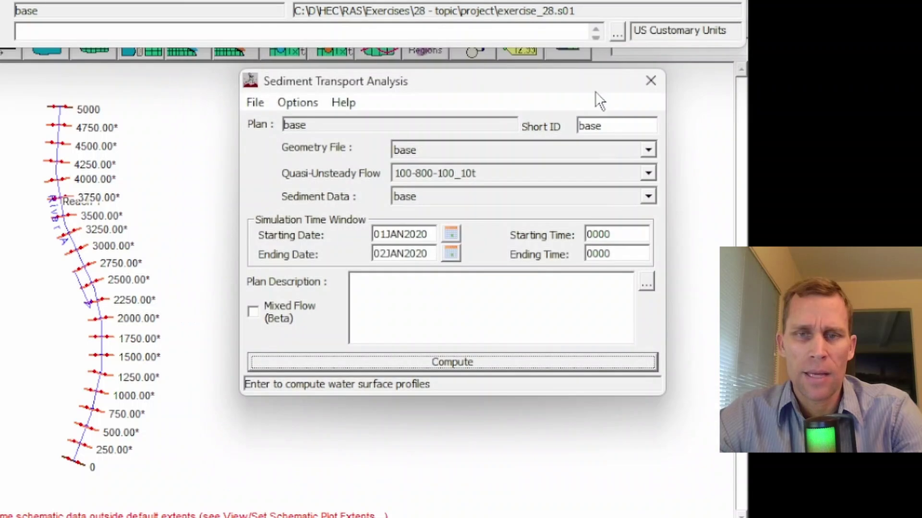
pyautogui.click(650, 80)
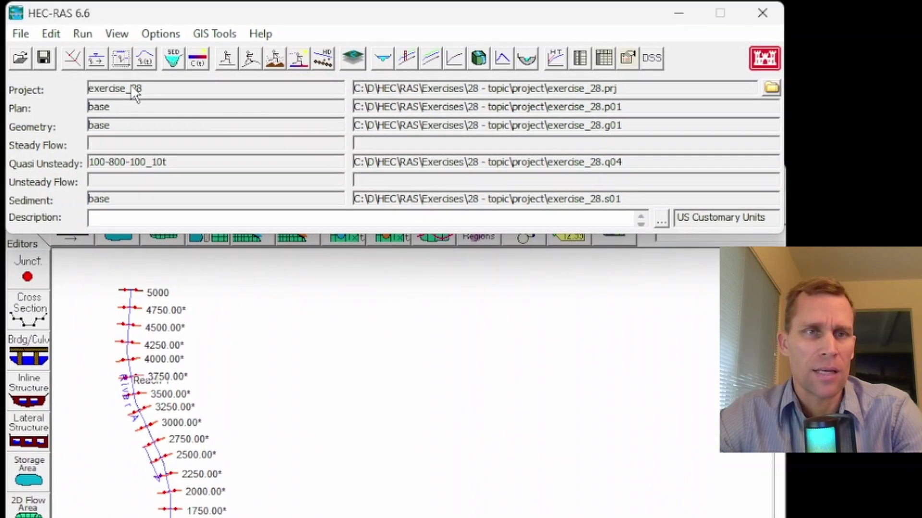
# Open the quasi-unsteady temperature series, enter 50 hours at 50 °F in the first row and 50 °F in the second
pyautogui.click(121, 58)
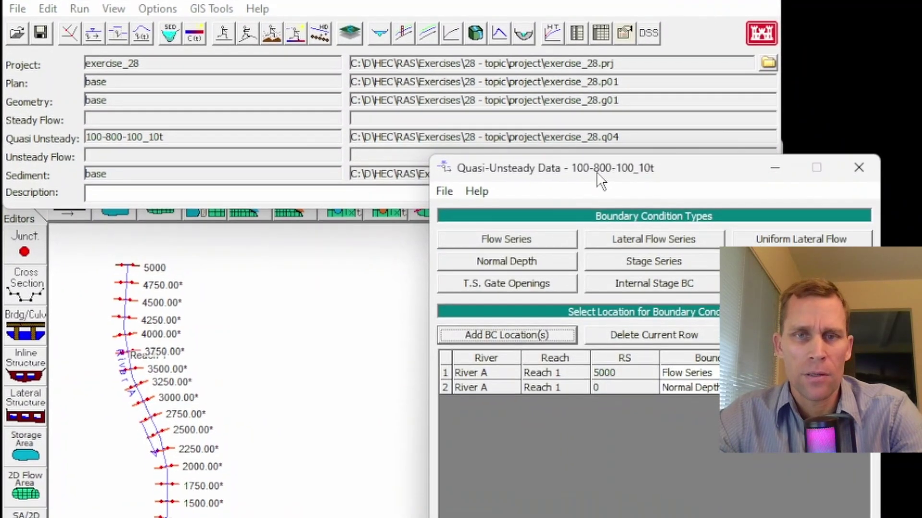
pyautogui.moveTo(600, 182); pyautogui.dragTo(430, 179)
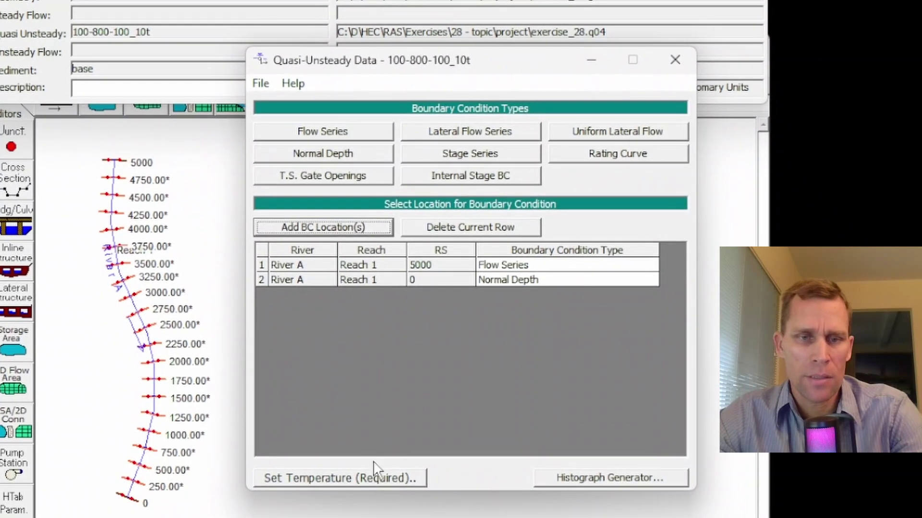
pyautogui.click(349, 479)
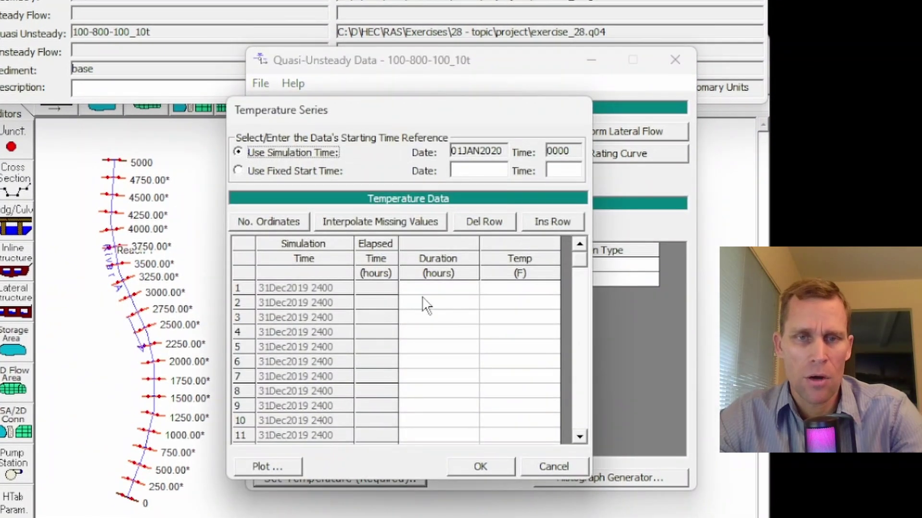
pyautogui.click(435, 288)
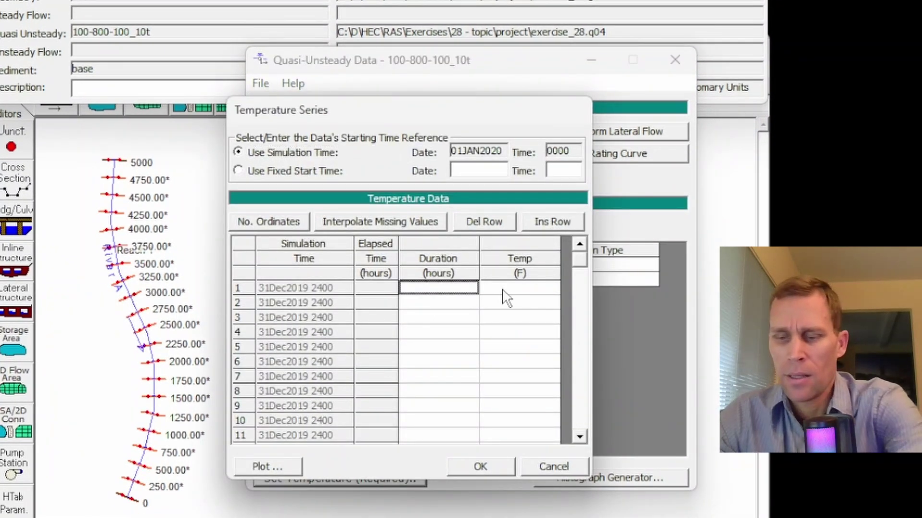
pyautogui.write('50')
pyautogui.click(522, 288)
pyautogui.write('50')
pyautogui.click(525, 300)
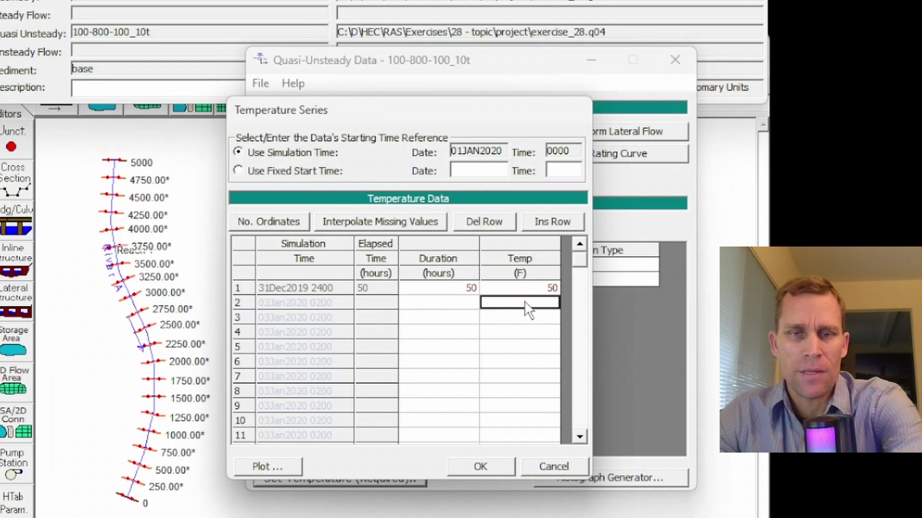
pyautogui.write('50')
# Set the durations of the first two temperature rows to 24 hours each and accept the temperature series
pyautogui.click(468, 289)
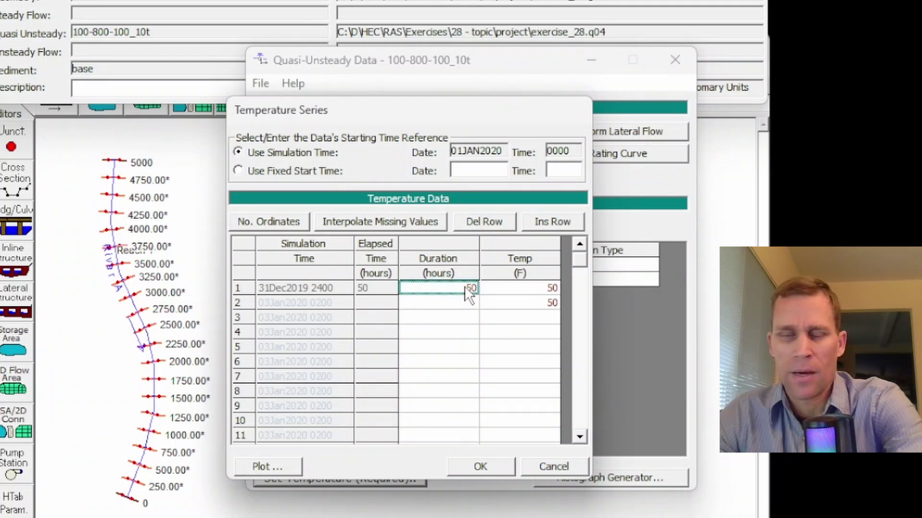
pyautogui.write('24')
pyautogui.click(465, 303)
pyautogui.write('24')
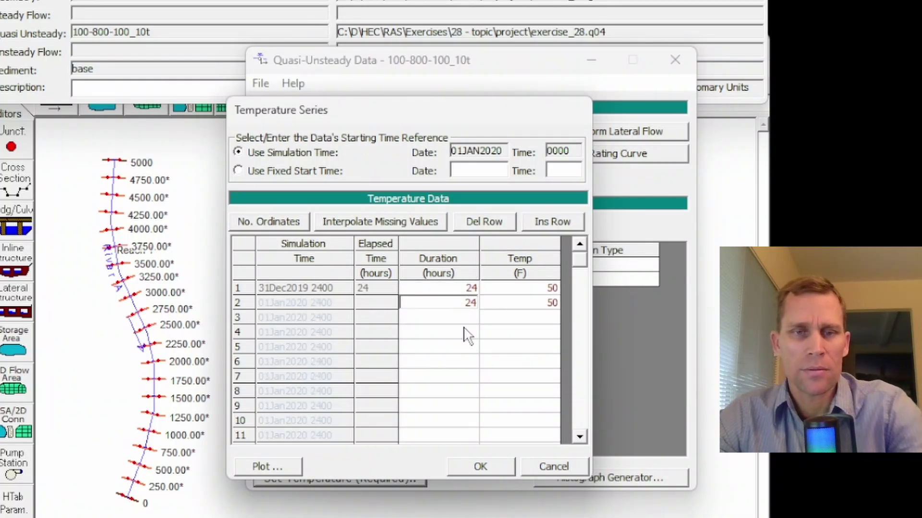
pyautogui.click(465, 331)
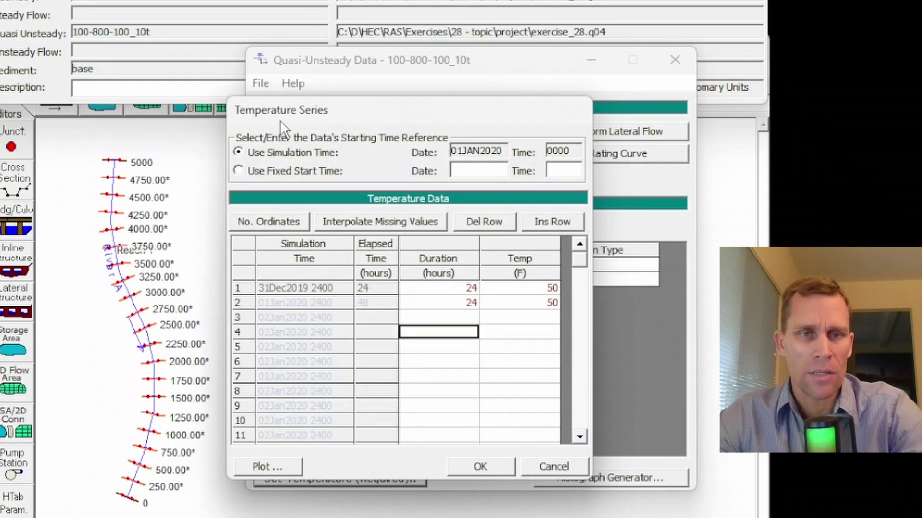
pyautogui.click(468, 467)
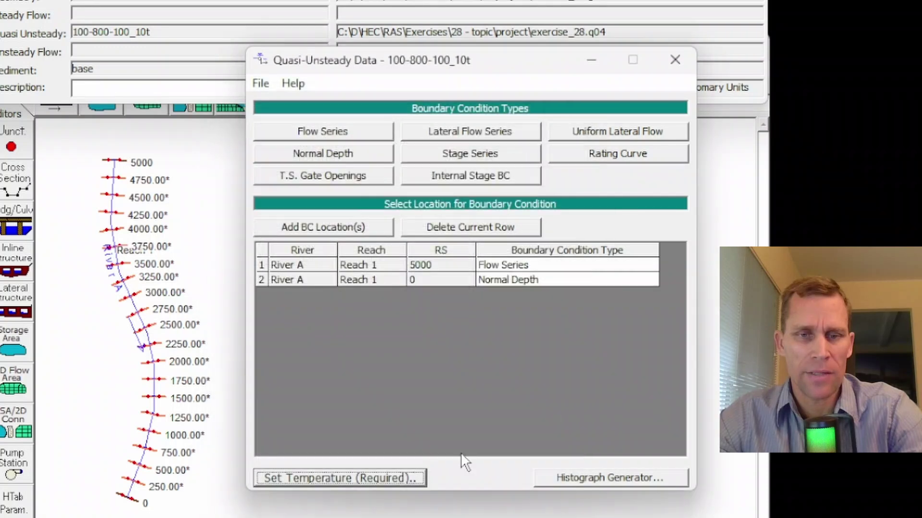
# Save and close the quasi-unsteady data, and try to run the sediment transport computation again
pyautogui.click(261, 84)
pyautogui.click(288, 144)
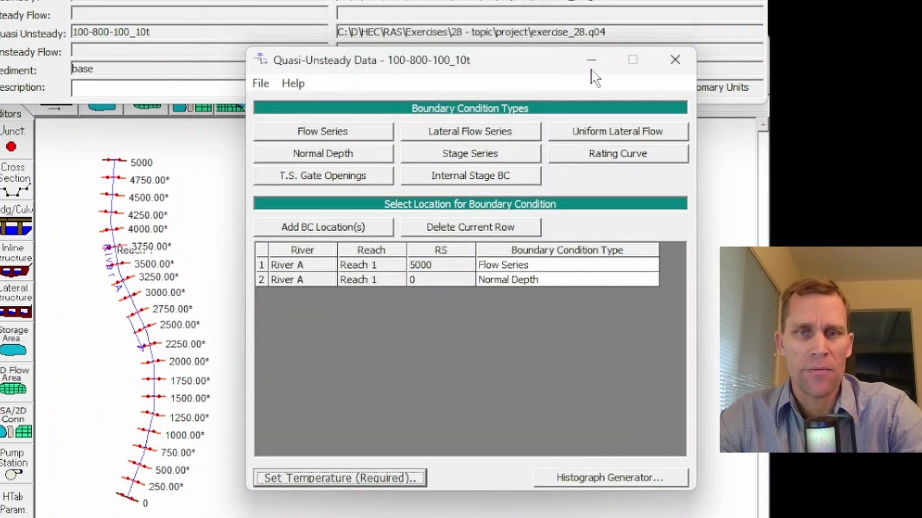
pyautogui.click(671, 79)
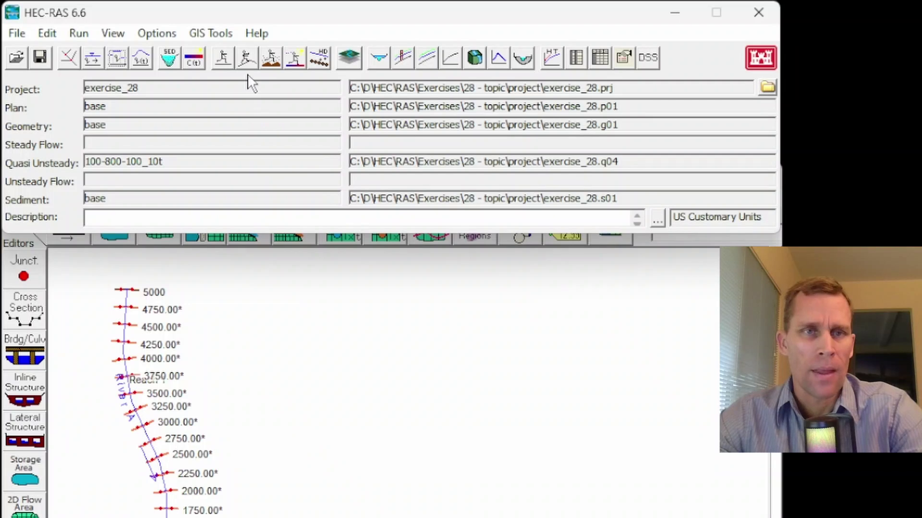
pyautogui.click(276, 62)
pyautogui.click(494, 476)
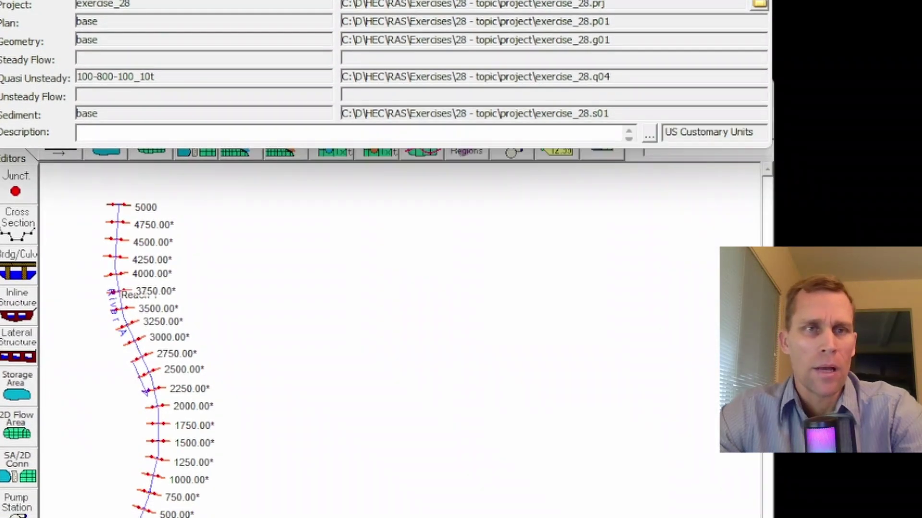
# Open the quasi-unsteady data and its flow series for River A, Reach 1, station 5000
pyautogui.click(139, 1)
pyautogui.moveTo(540, 105); pyautogui.dragTo(348, 97)
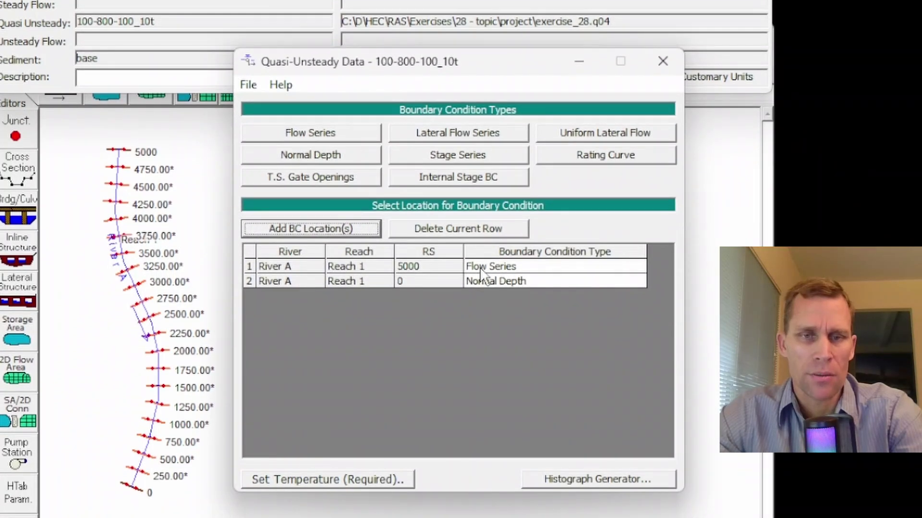
pyautogui.click(480, 267)
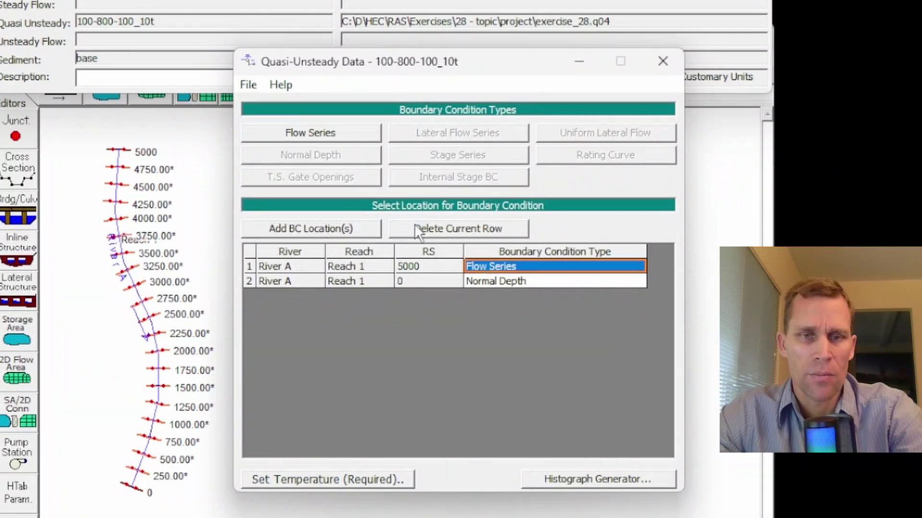
pyautogui.click(300, 136)
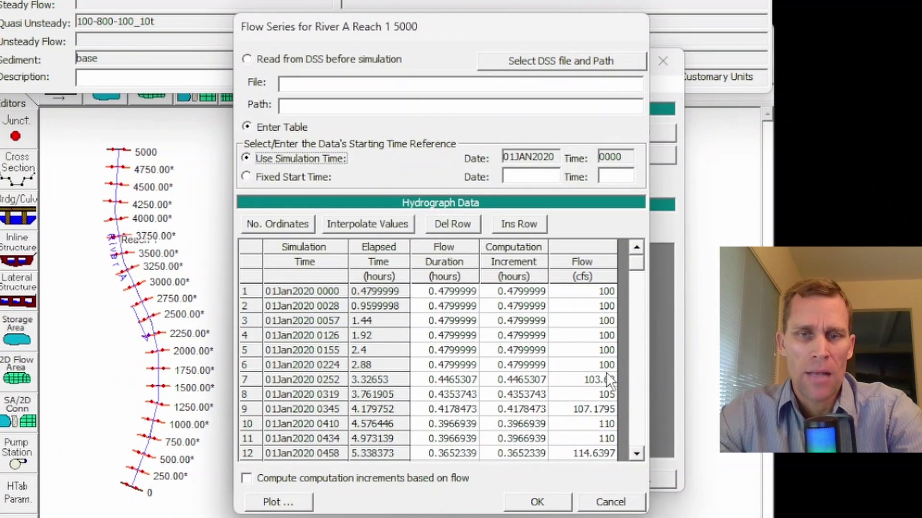
# Extend the hydrograph past 24 hours by copying row 72's 0.4799999-hour duration and increment and 100 cfs flow into rows 73 to 76
pyautogui.click(636, 402)
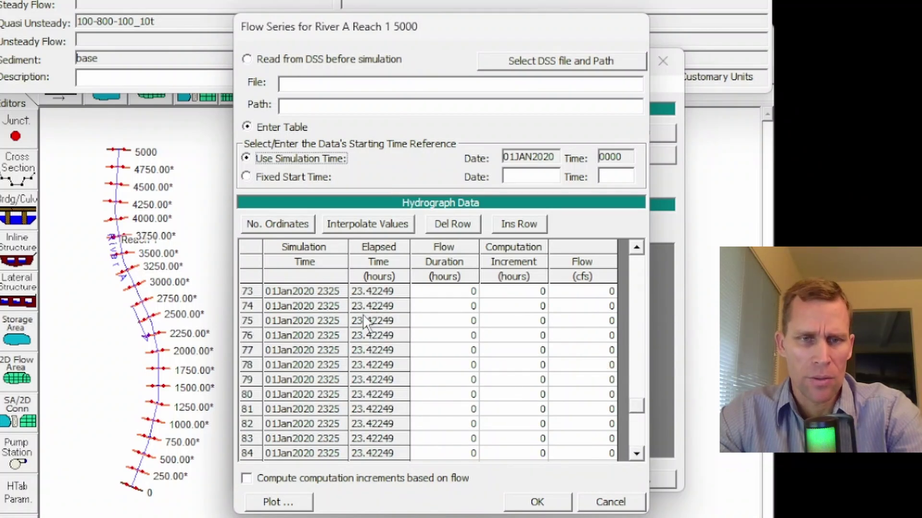
pyautogui.click(441, 354)
pyautogui.scroll(3, 442, 354)
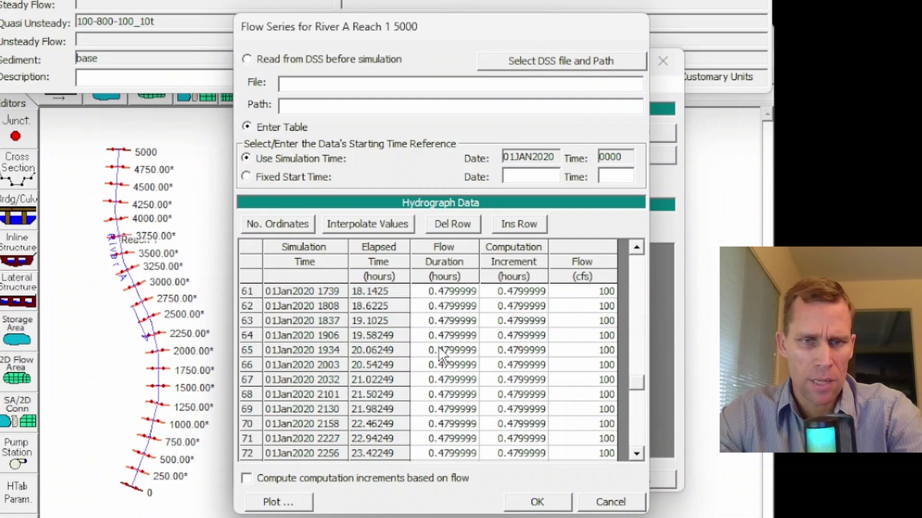
pyautogui.scroll(-2, 442, 354)
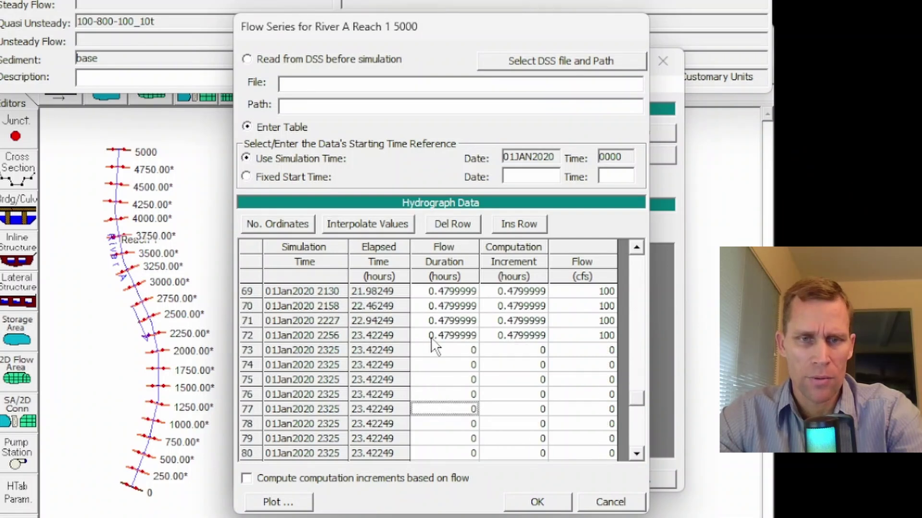
pyautogui.moveTo(431, 339); pyautogui.dragTo(587, 333)
pyautogui.hotkey('ctrl', 'c')
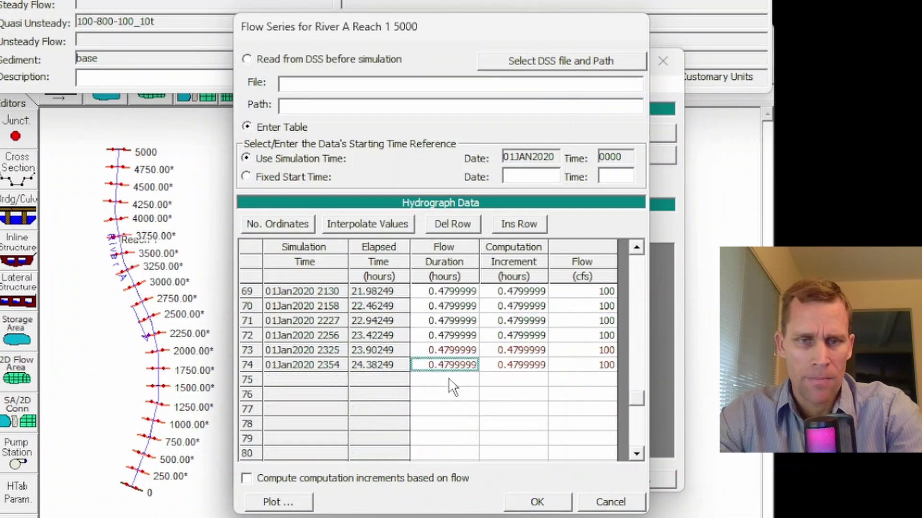
pyautogui.moveTo(446, 378); pyautogui.dragTo(544, 371)
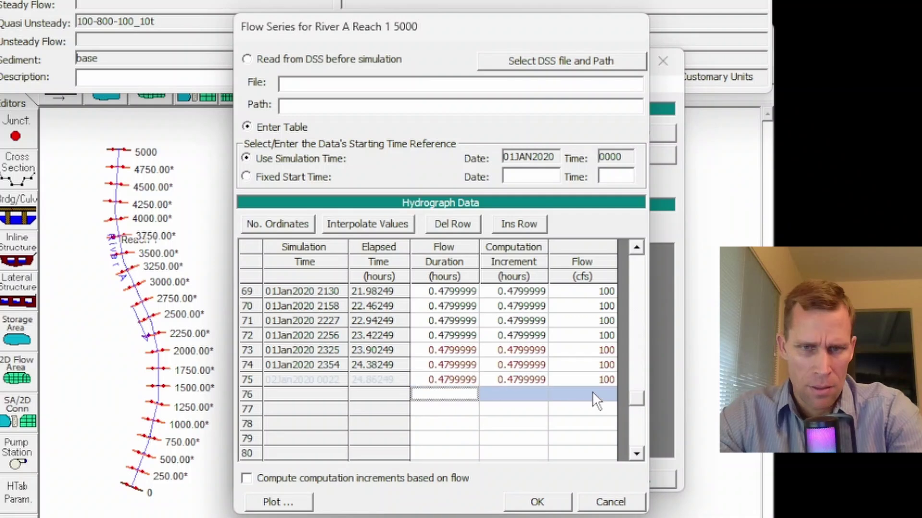
pyautogui.hotkey('ctrl', 'v')
pyautogui.click(464, 425)
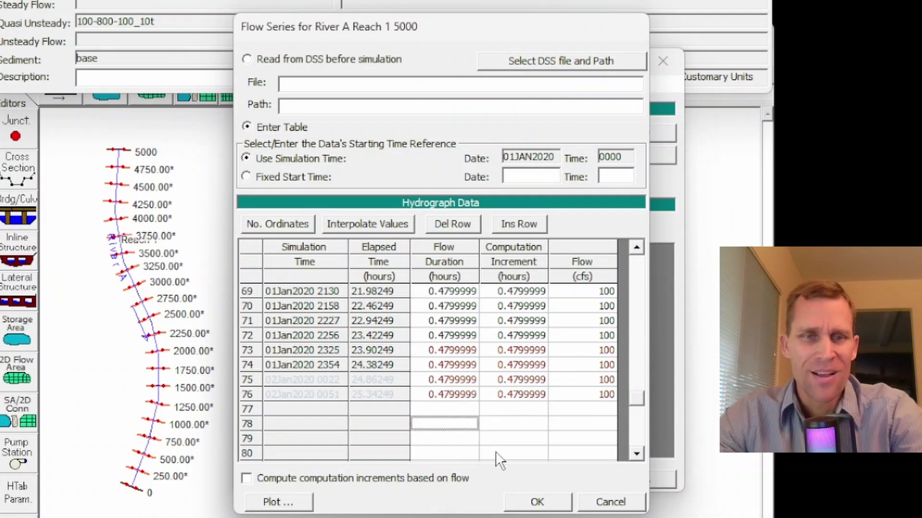
# Accept the extended flow series, then save and close the quasi-unsteady flow file
pyautogui.click(536, 502)
pyautogui.click(246, 87)
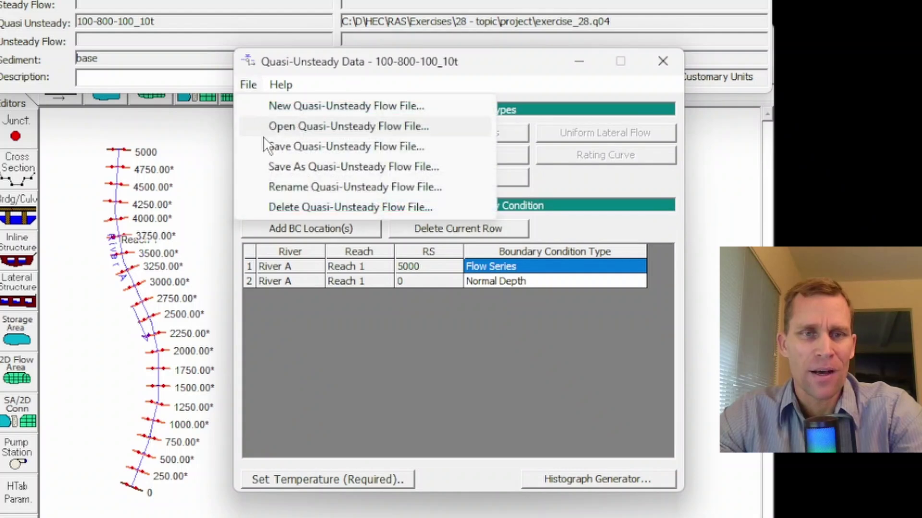
pyautogui.click(277, 144)
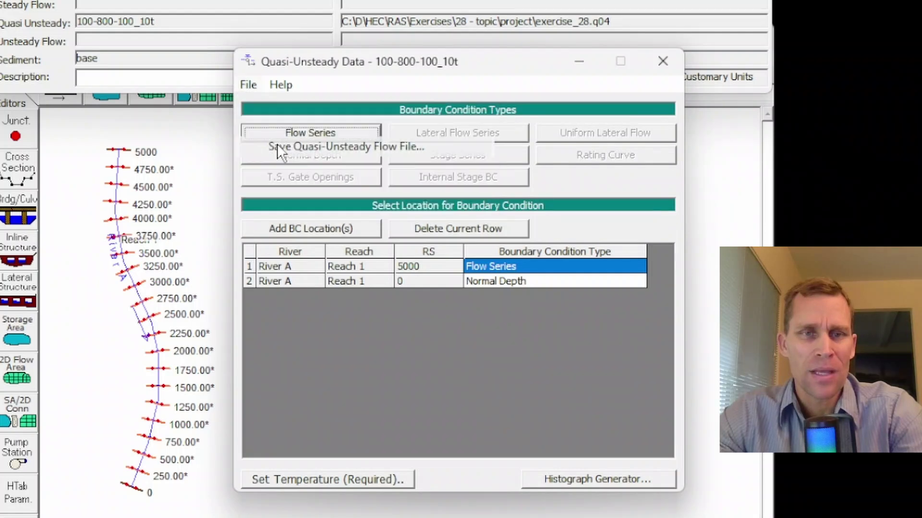
pyautogui.click(664, 62)
# Compute the base sediment transport plan, and close the computation report and the analysis window
pyautogui.click(402, 47)
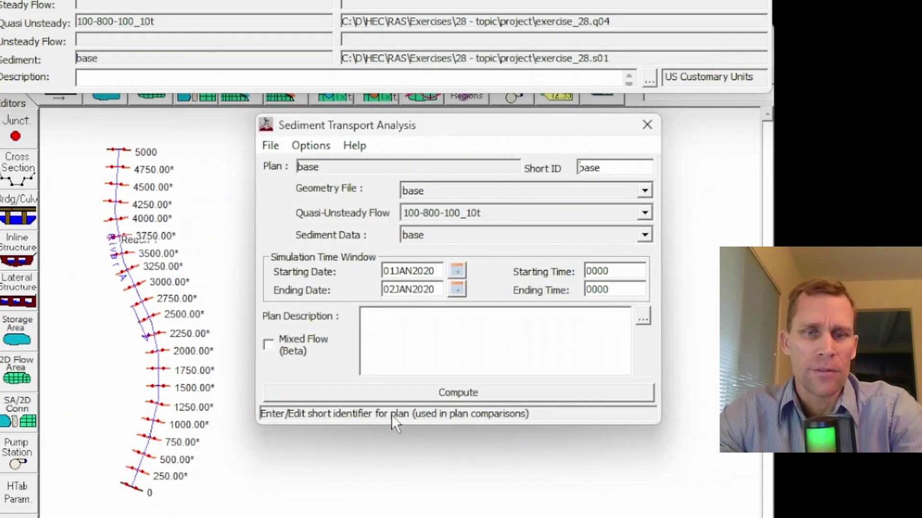
pyautogui.click(437, 394)
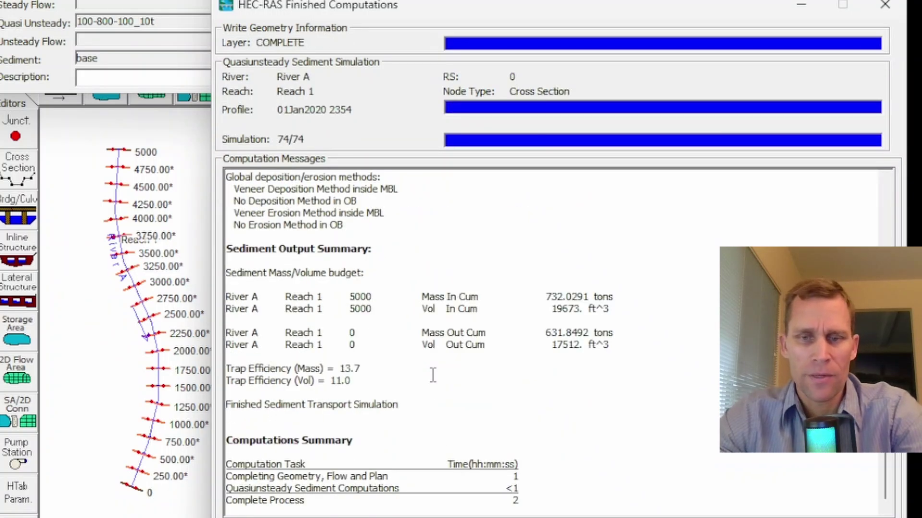
pyautogui.press('Escape')
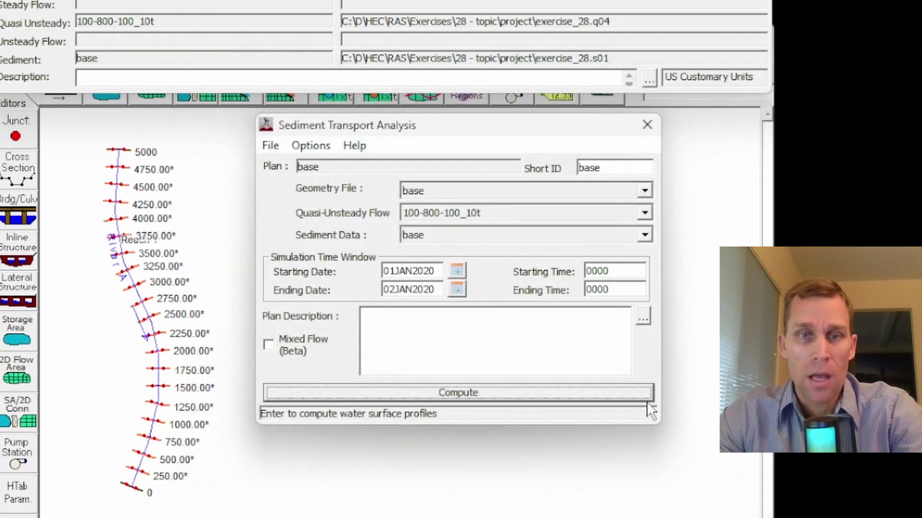
pyautogui.click(646, 124)
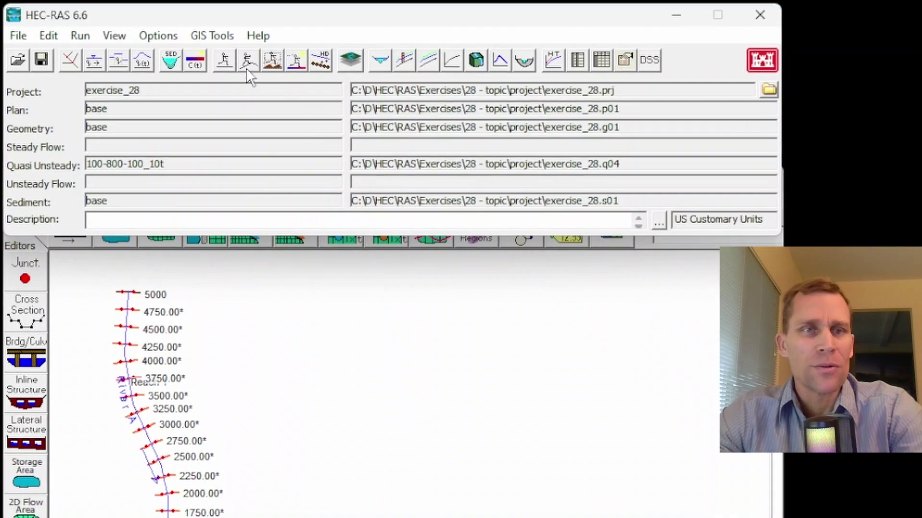
# Open the sediment output viewer and select Mass In as the time series variable
pyautogui.click(113, 40)
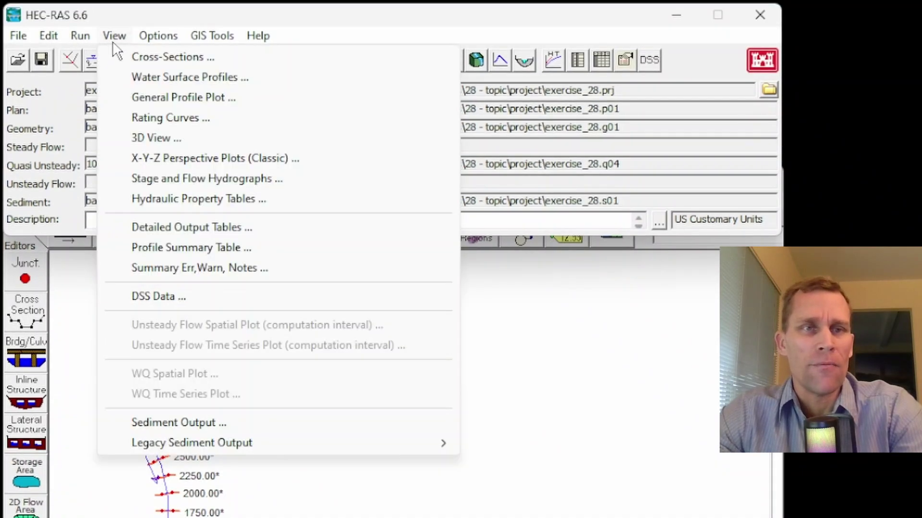
pyautogui.click(167, 423)
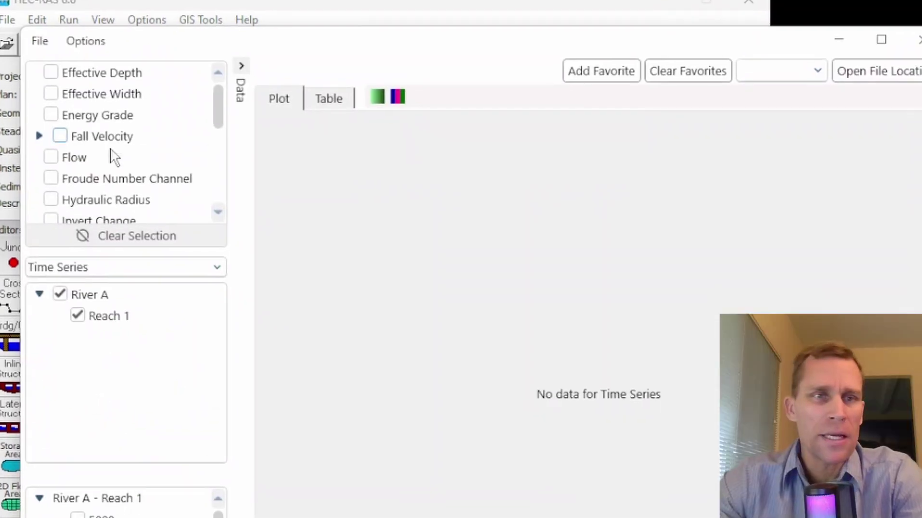
pyautogui.scroll(-1, 101, 147)
pyautogui.scroll(-5, 100, 147)
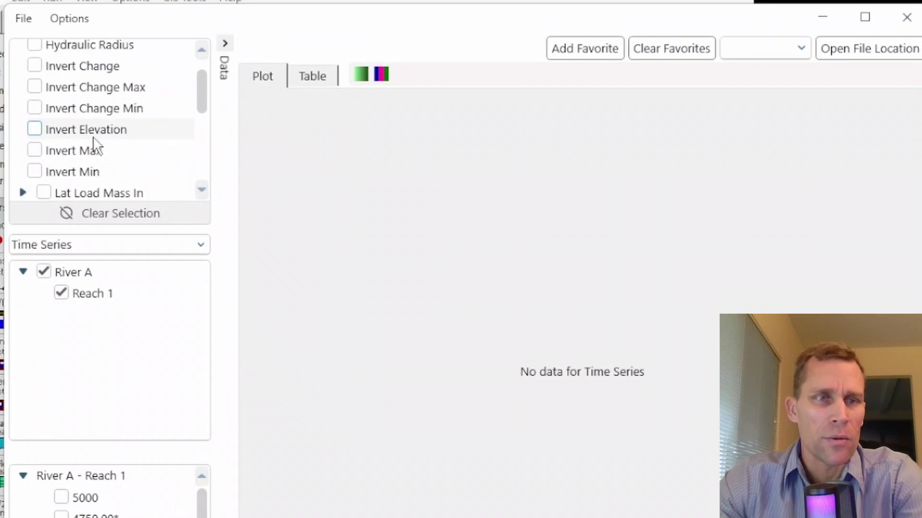
pyautogui.scroll(-3, 95, 144)
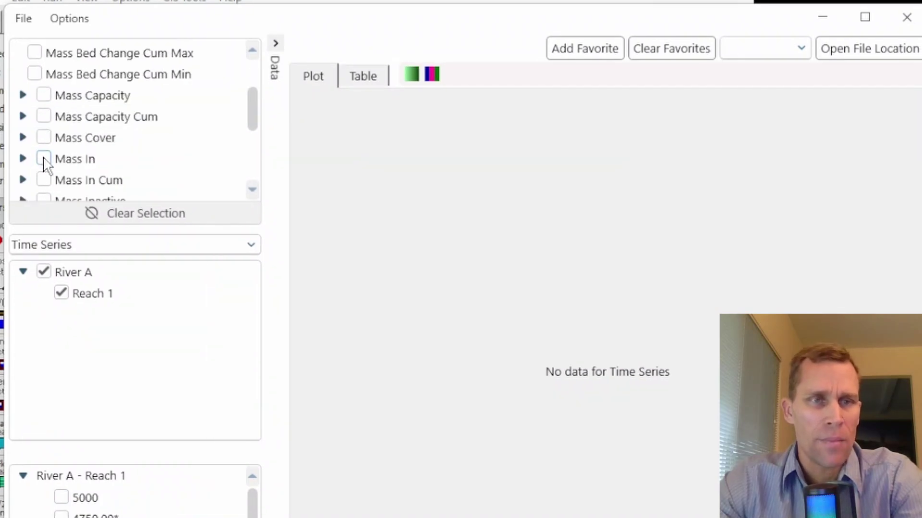
pyautogui.click(43, 159)
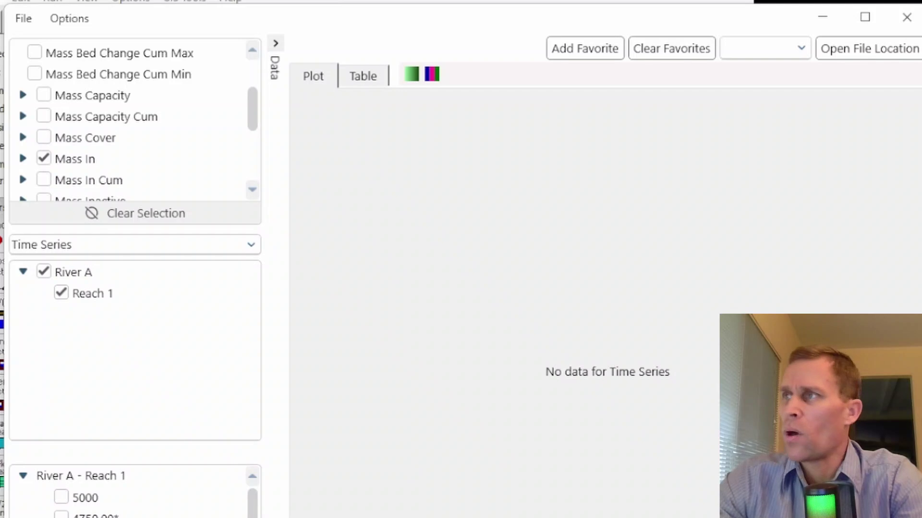
# Switch to the HEC-RAS 1D Sediment Transport documentation in the browser and read the definition of Mass In
pyautogui.hotkey('alt', 'Tab')
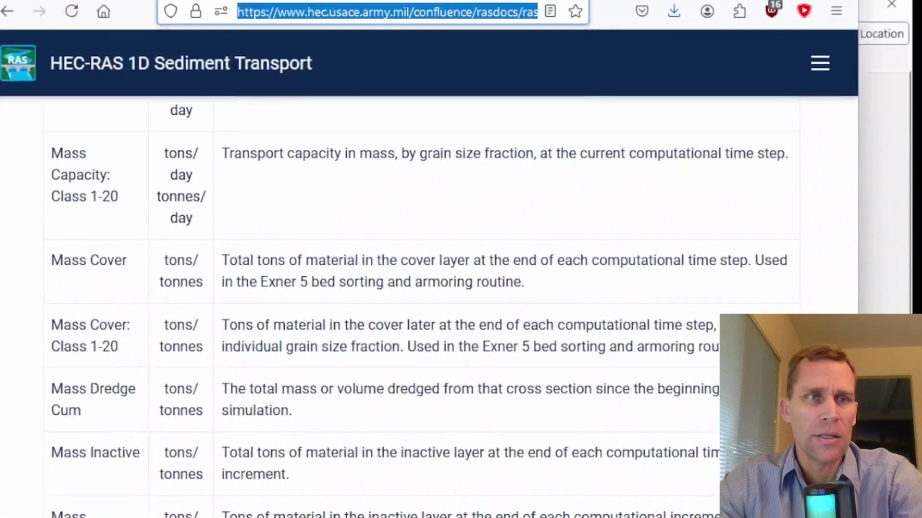
pyautogui.scroll(-3, 259, 374)
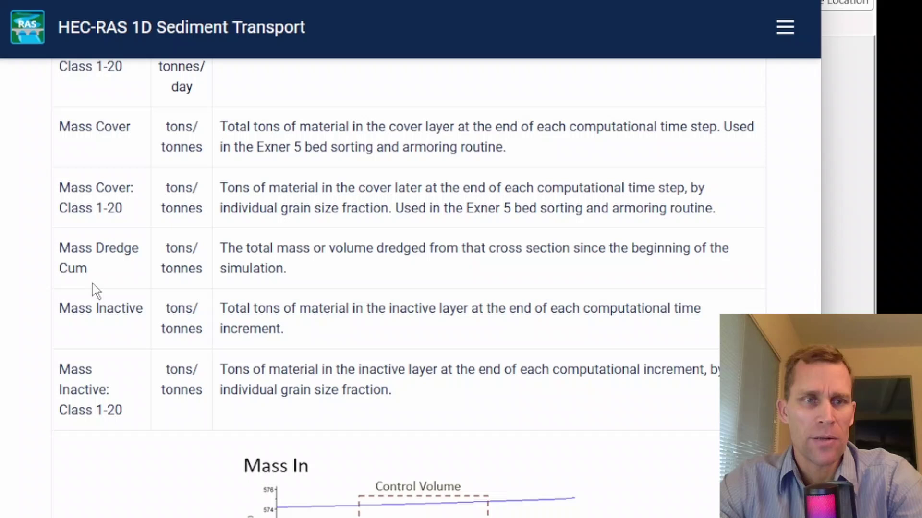
pyautogui.scroll(-7, 154, 281)
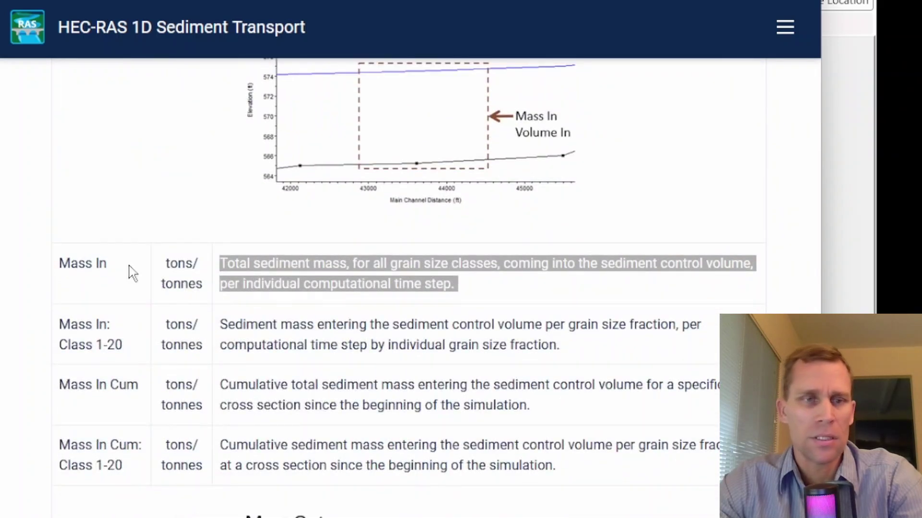
pyautogui.click(181, 281)
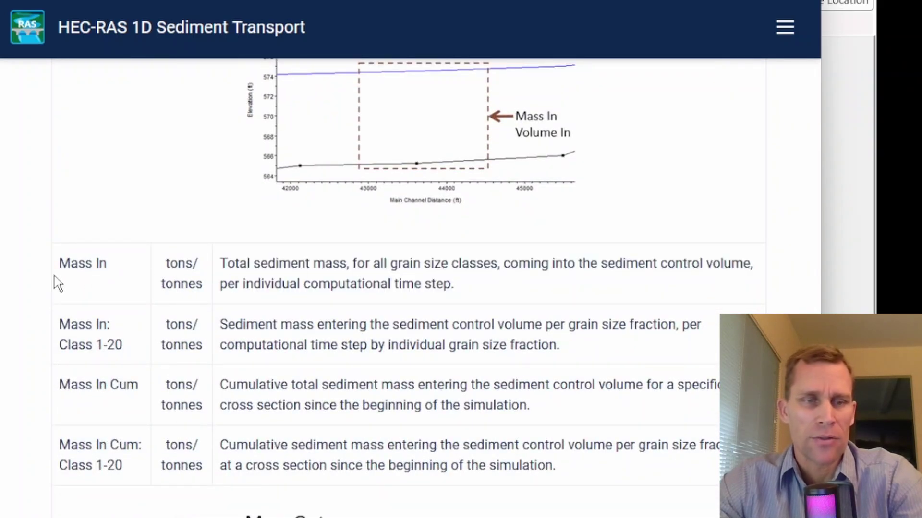
pyautogui.moveTo(56, 284); pyautogui.dragTo(150, 286)
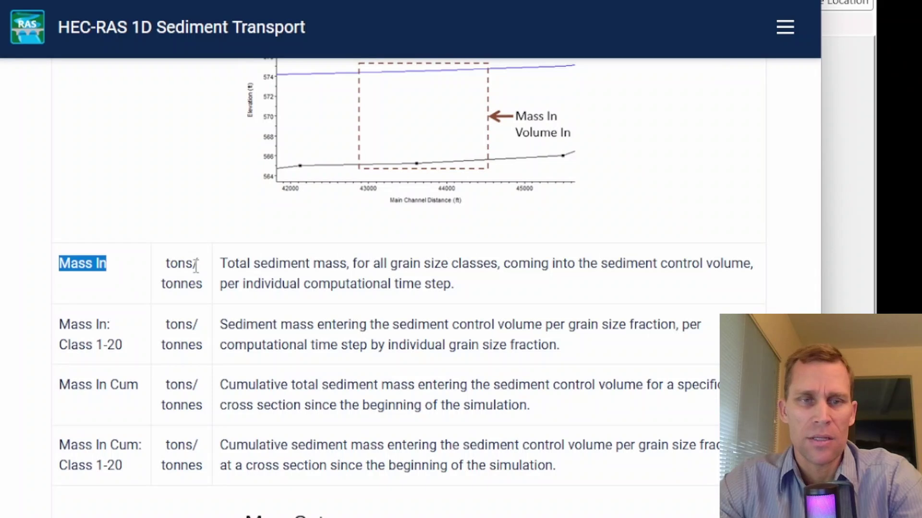
pyautogui.moveTo(221, 263); pyautogui.dragTo(529, 281)
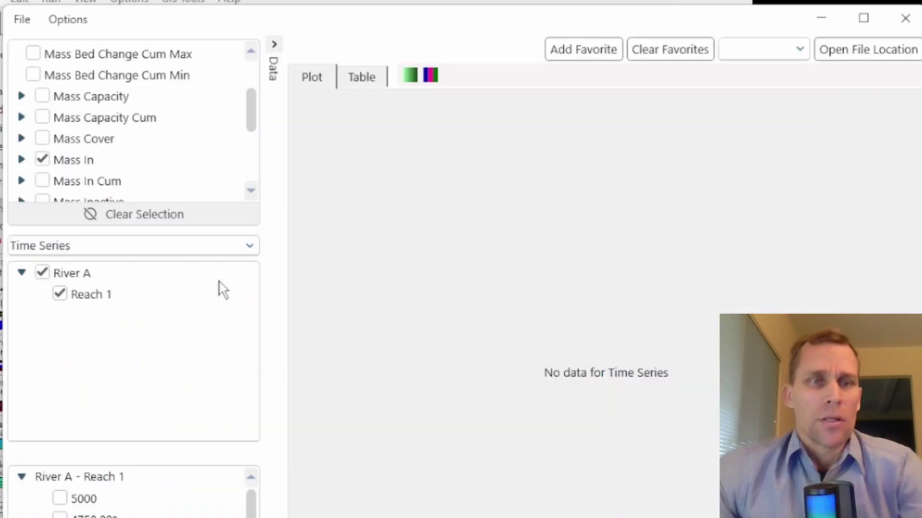
# Back in the HEC-RAS sediment output, expand Mass In into its grain classes and plot them for cross section 5000
pyautogui.click(21, 159)
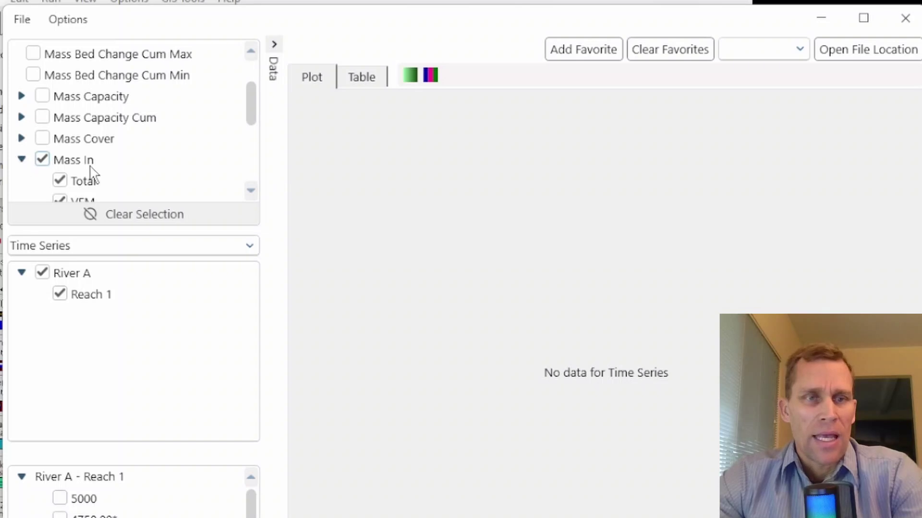
pyautogui.scroll(-1, 88, 174)
pyautogui.scroll(-1, 102, 153)
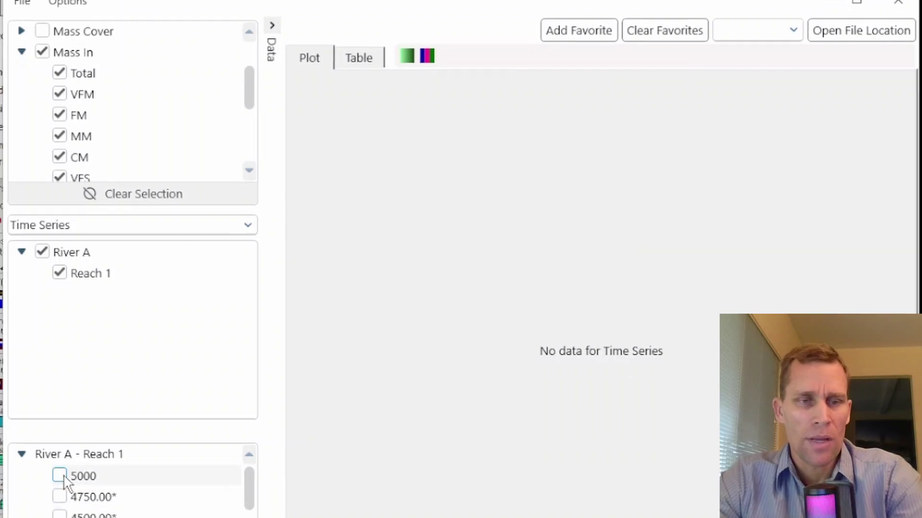
pyautogui.click(59, 499)
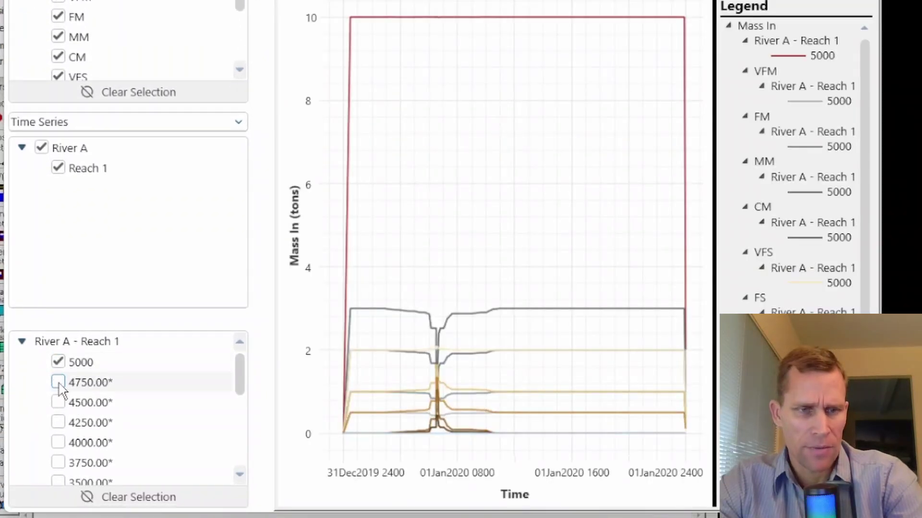
# Remove the Total series from the Mass In plot and give the grain class curves the contrasting multicolor scheme
pyautogui.click(54, 57)
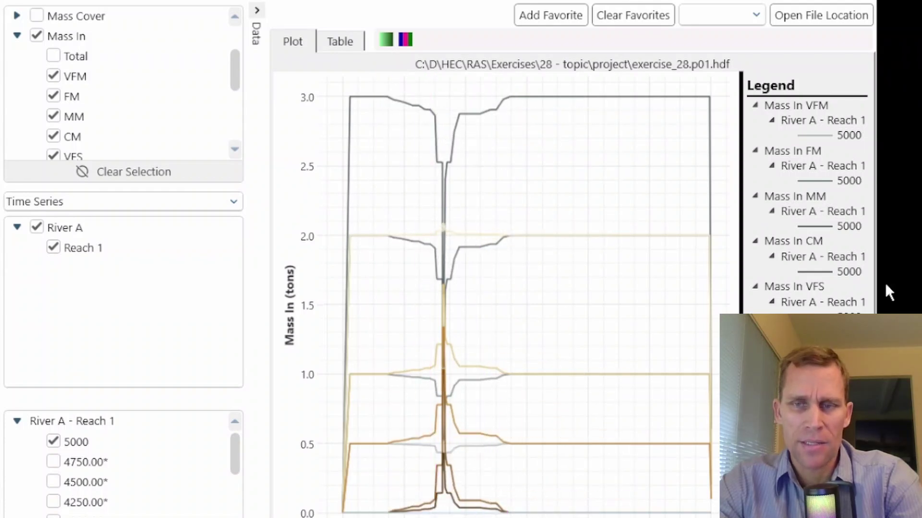
pyautogui.click(405, 40)
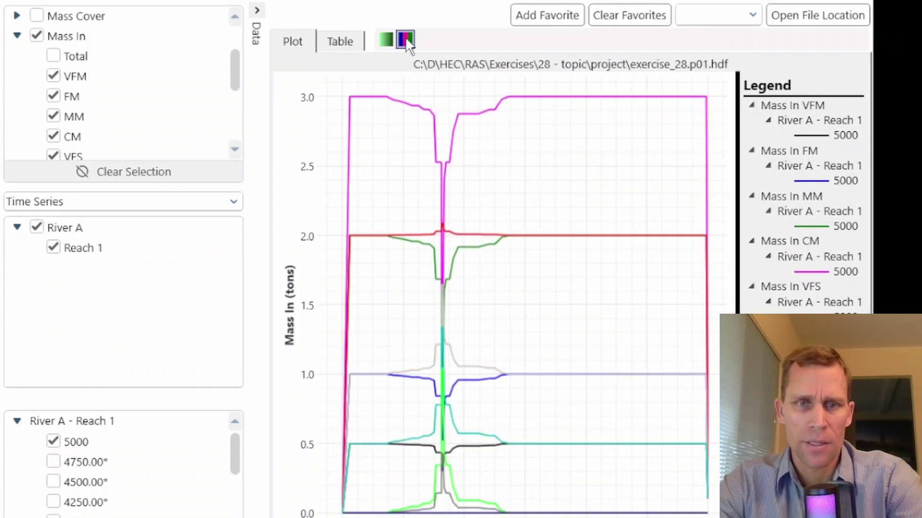
pyautogui.scroll(-3, 388, 483)
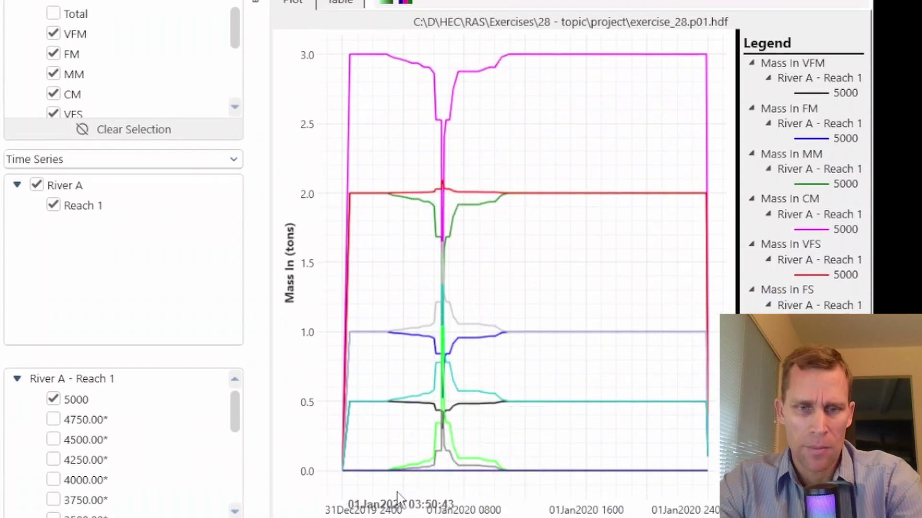
pyautogui.moveTo(387, 483); pyautogui.dragTo(510, 496)
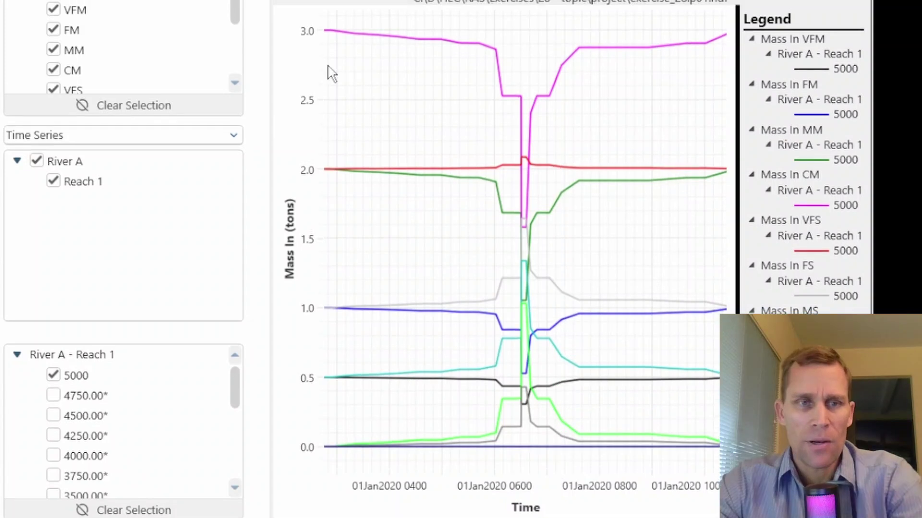
# Remove the VFM, FM, MM and CM grain classes from the Mass In plot, leaving the coarser classes
pyautogui.click(54, 36)
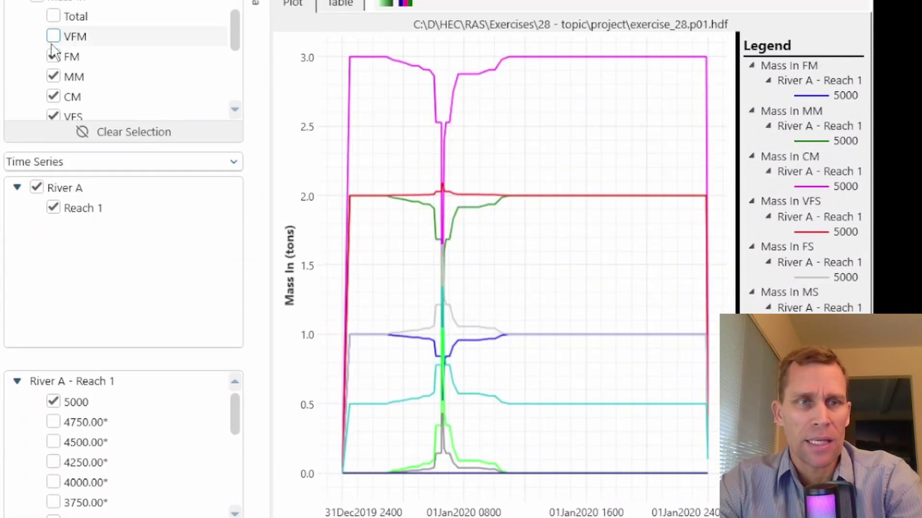
pyautogui.click(53, 57)
pyautogui.click(54, 77)
pyautogui.click(53, 95)
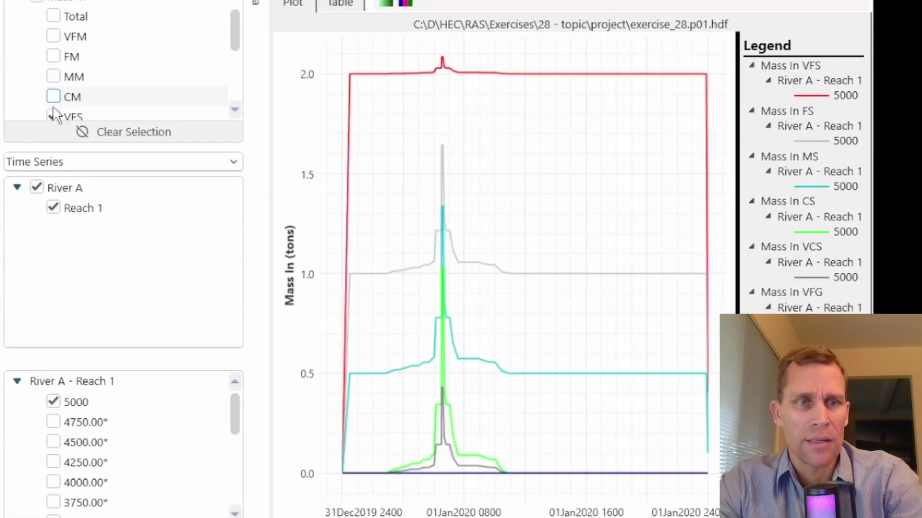
# Replace the displayed Mass In grain classes at cross section 5000 with FS, MS, CS and VCS
pyautogui.click(53, 115)
pyautogui.scroll(-3, 53, 114)
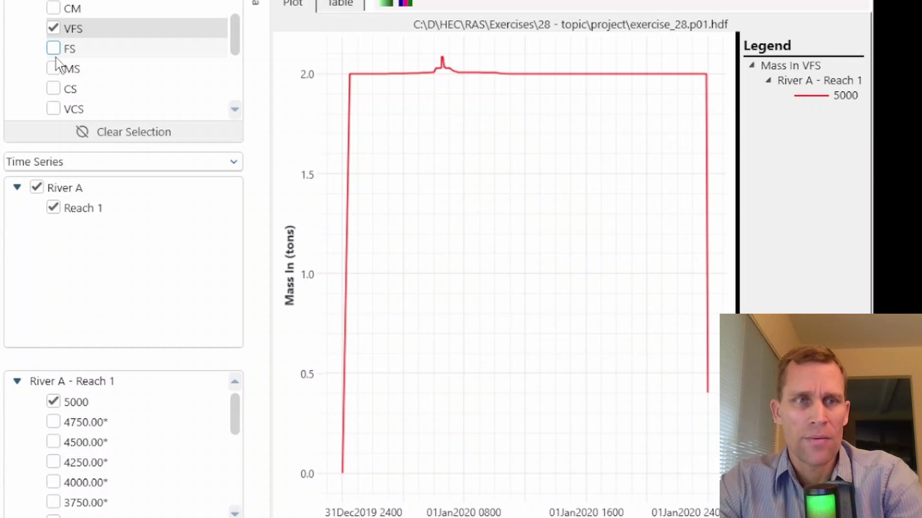
pyautogui.click(54, 30)
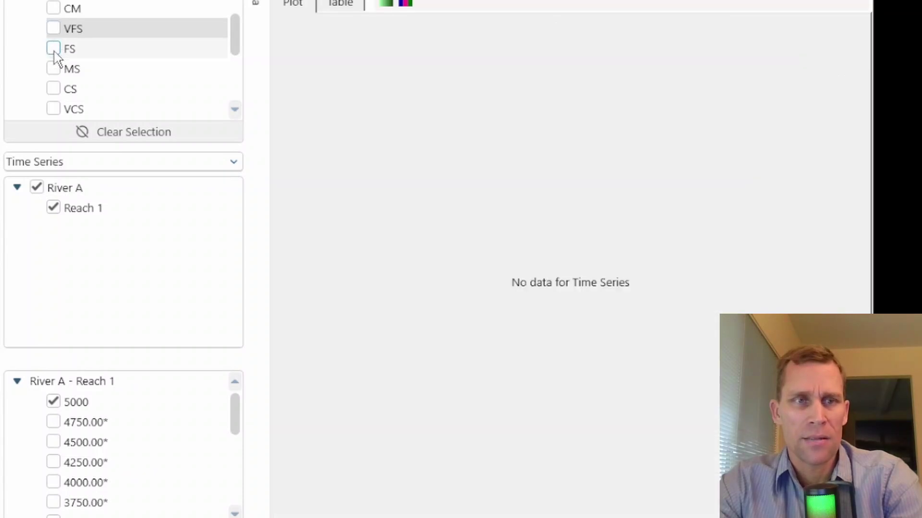
pyautogui.click(54, 49)
pyautogui.click(53, 68)
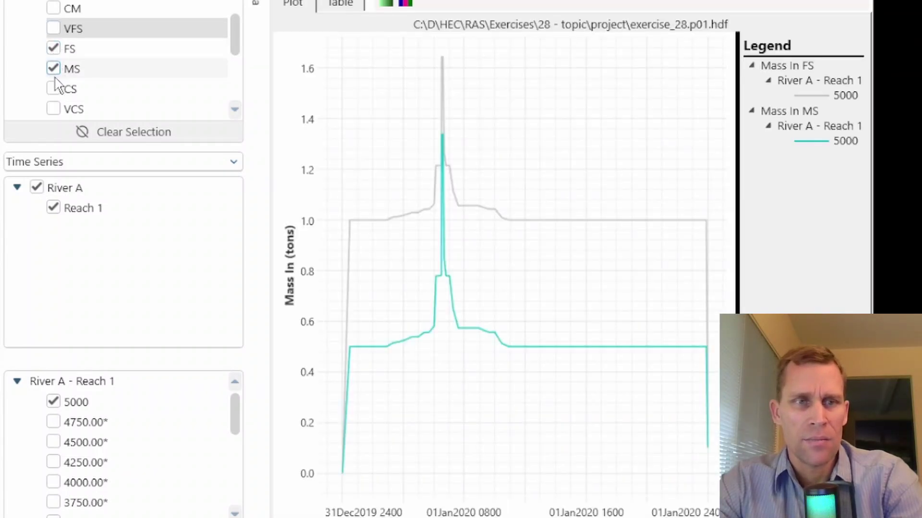
pyautogui.click(53, 88)
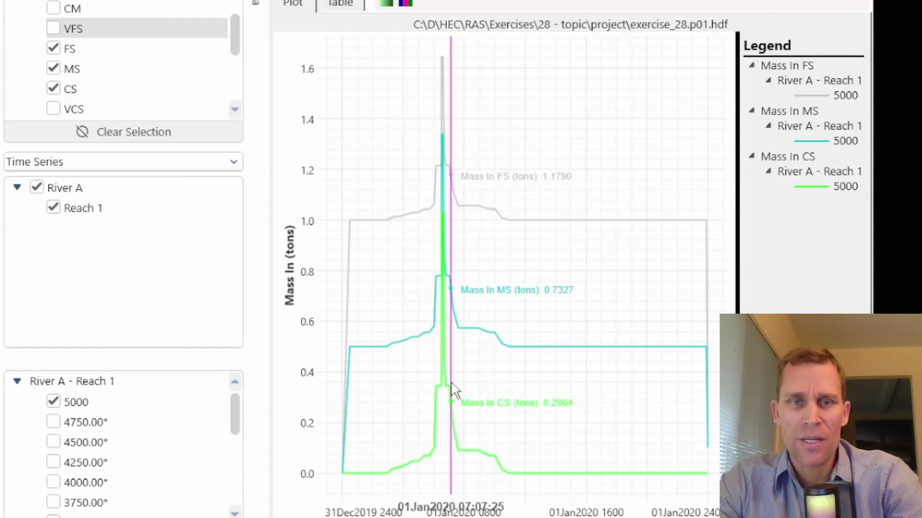
pyautogui.click(53, 109)
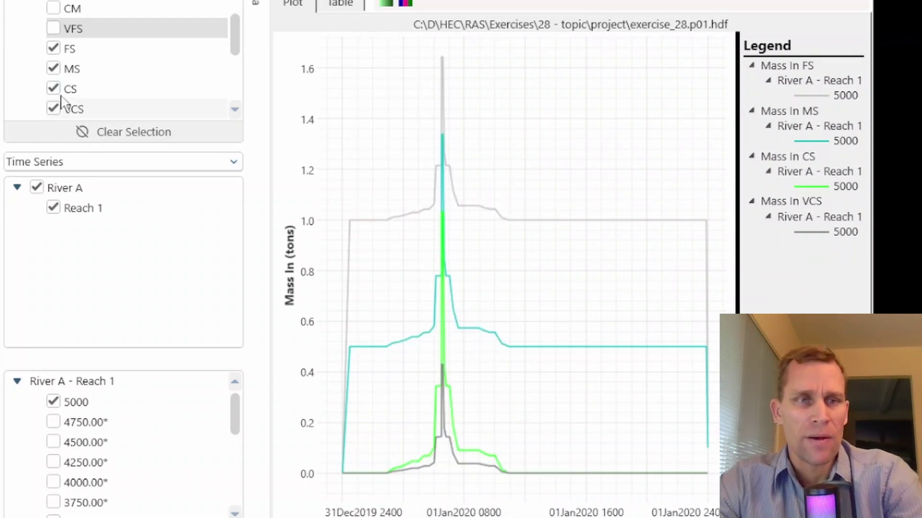
# Remove the FS, MS and CS curves from the Mass In plot to isolate VCS
pyautogui.click(53, 49)
pyautogui.click(54, 69)
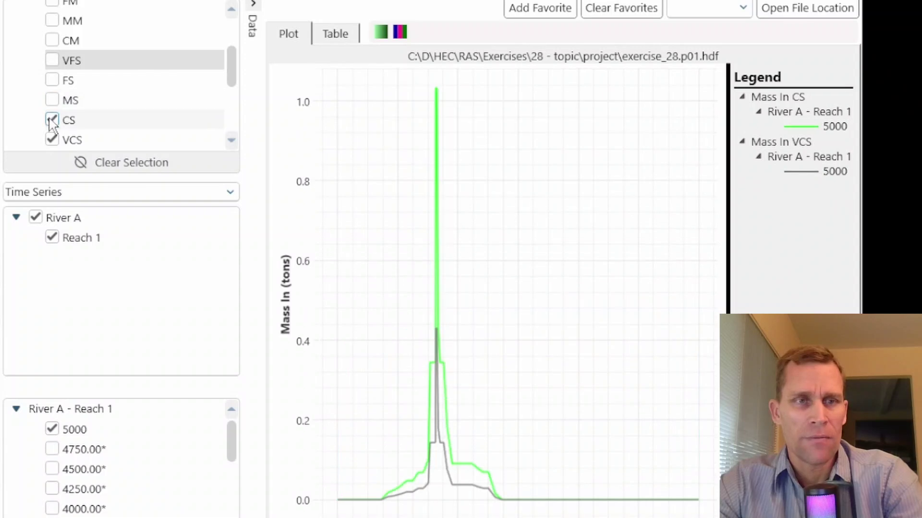
pyautogui.click(52, 120)
pyautogui.scroll(3, 79, 144)
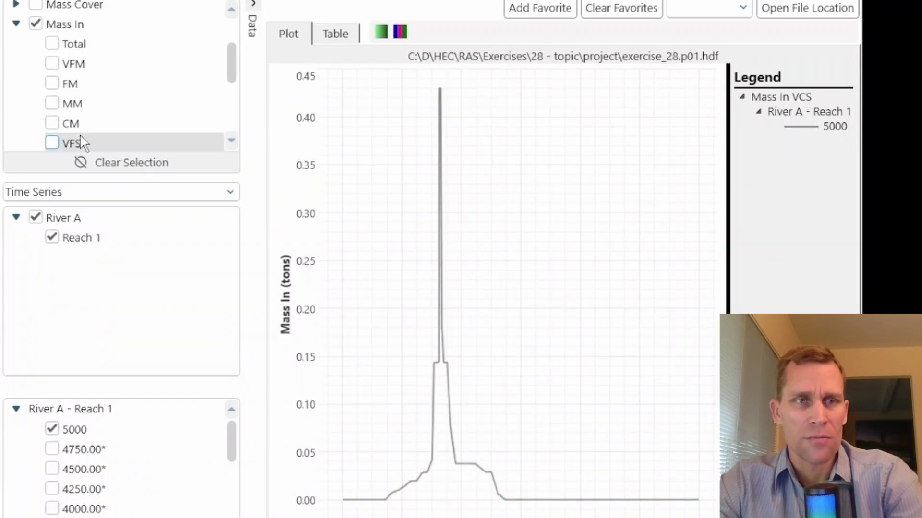
# Plot VFM alongside VCS for comparison, and swap VFM for FM
pyautogui.click(52, 106)
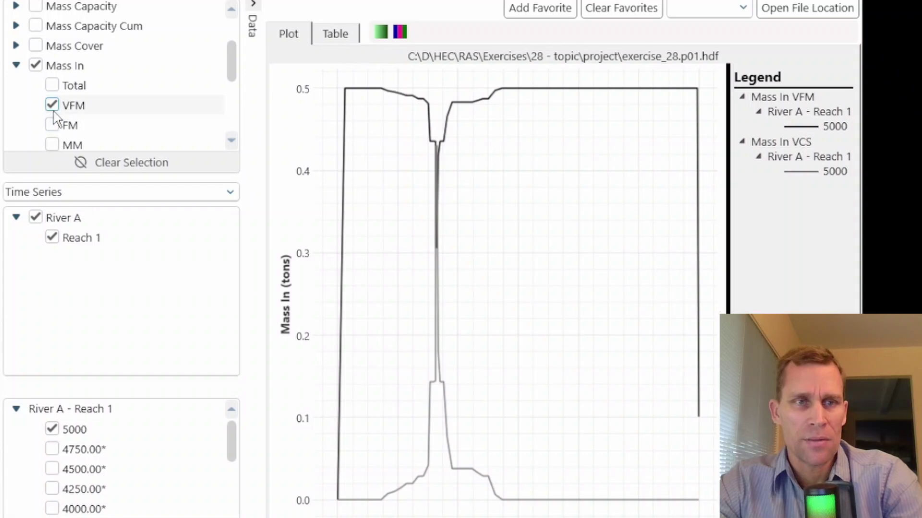
pyautogui.click(53, 108)
pyautogui.click(52, 126)
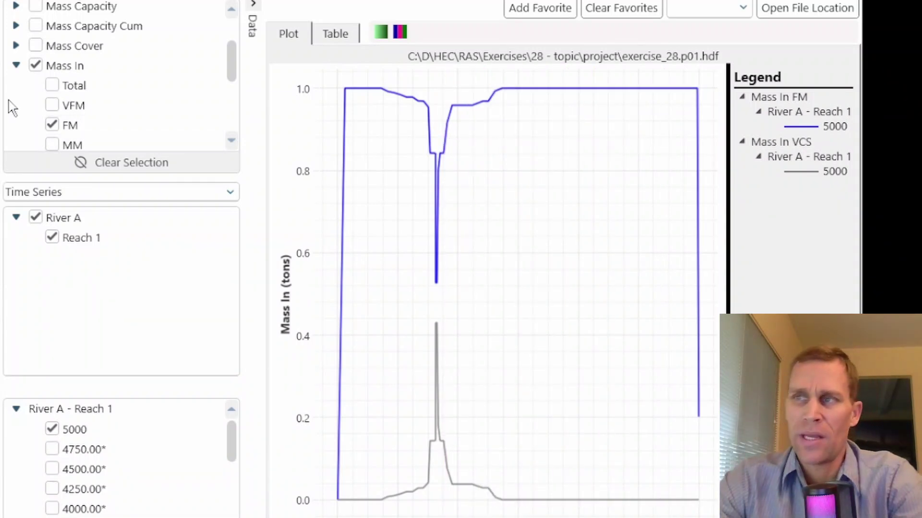
# Clear Mass In and plot Mass Bed Change Cum by grain class for cross section 5000, leaving out the Total series
pyautogui.click(37, 66)
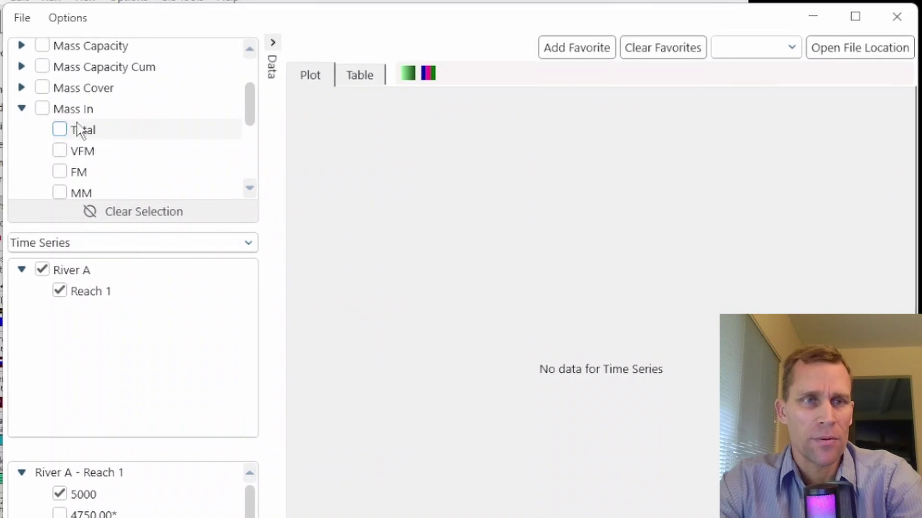
pyautogui.click(20, 93)
pyautogui.click(39, 57)
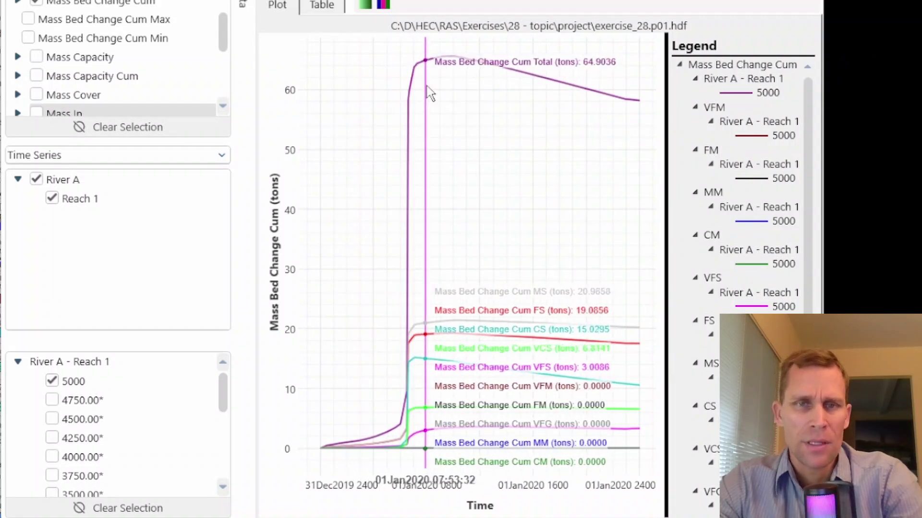
pyautogui.click(18, 3)
pyautogui.click(52, 18)
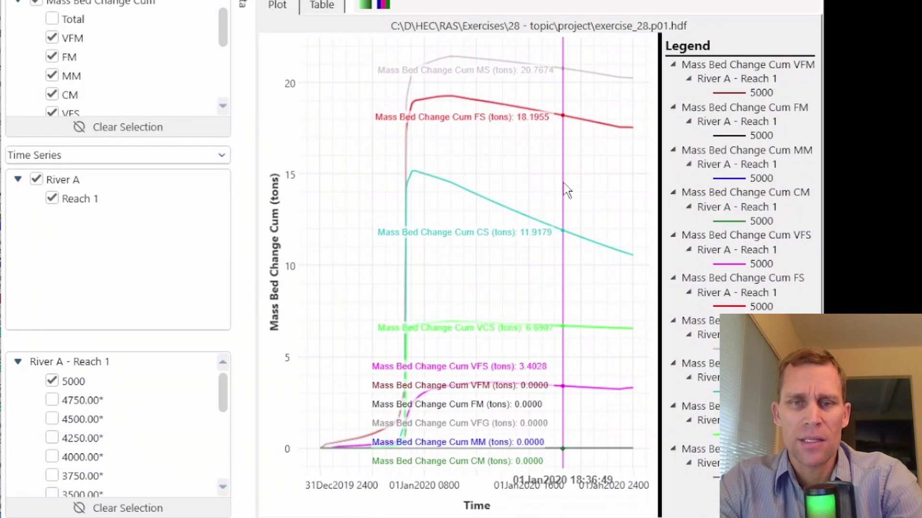
pyautogui.rightClick(565, 186)
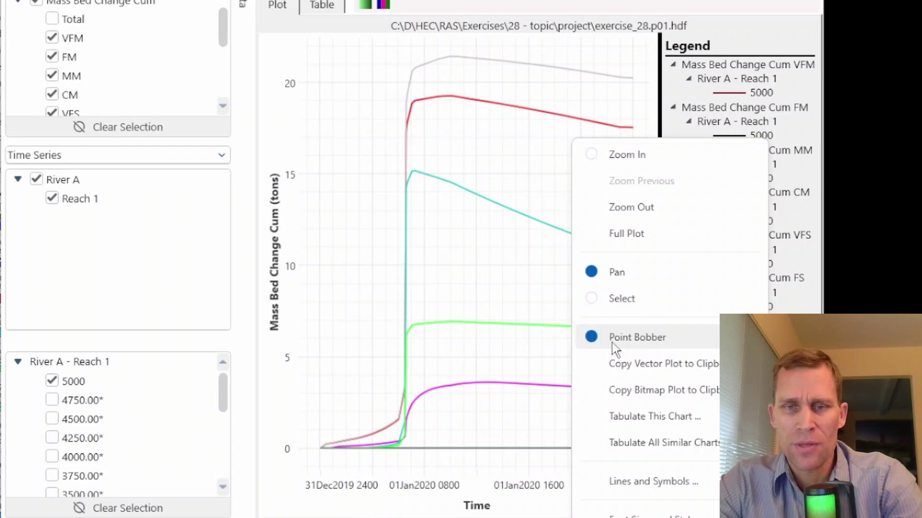
pyautogui.click(510, 177)
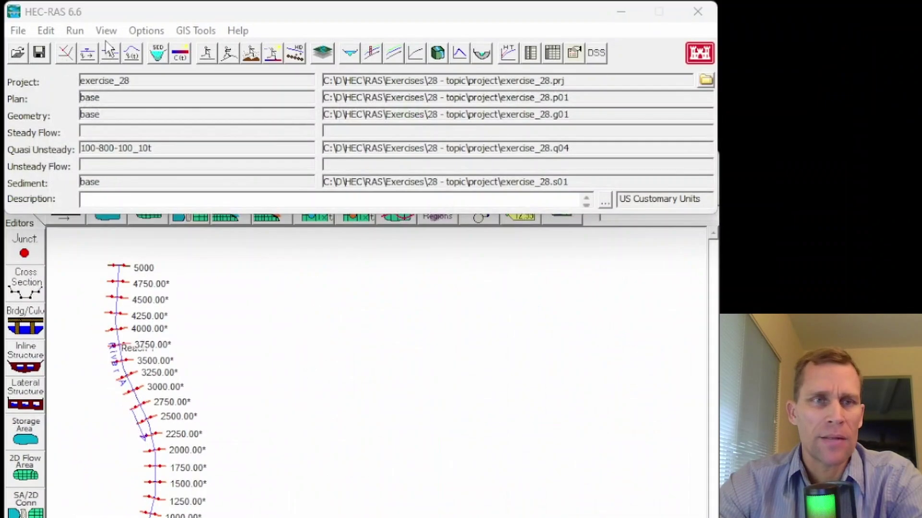
# Open the sediment rating curve boundary condition at station 5000 and review the FS through VCS gradation values for both flows
pyautogui.click(156, 56)
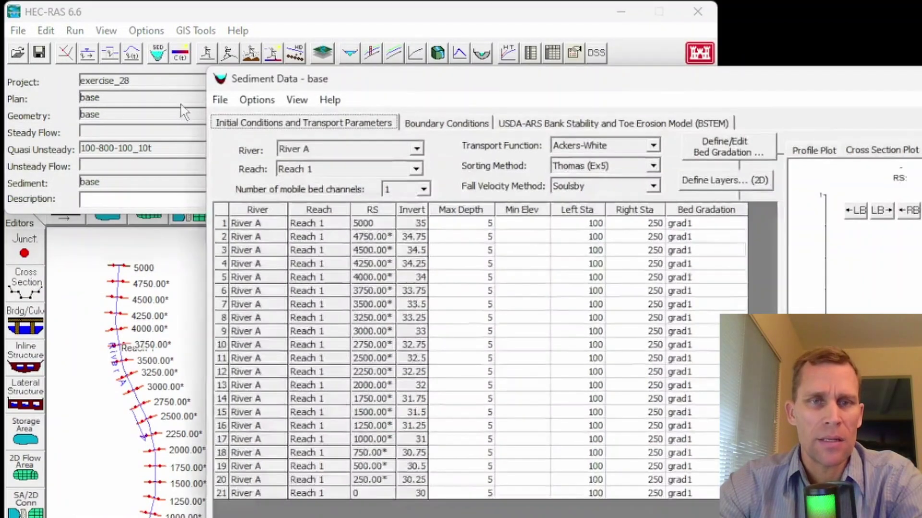
pyautogui.click(455, 125)
pyautogui.moveTo(455, 88)
pyautogui.mouseDown()
pyautogui.moveTo(378, 93)
pyautogui.moveTo(442, 100)
pyautogui.mouseUp()
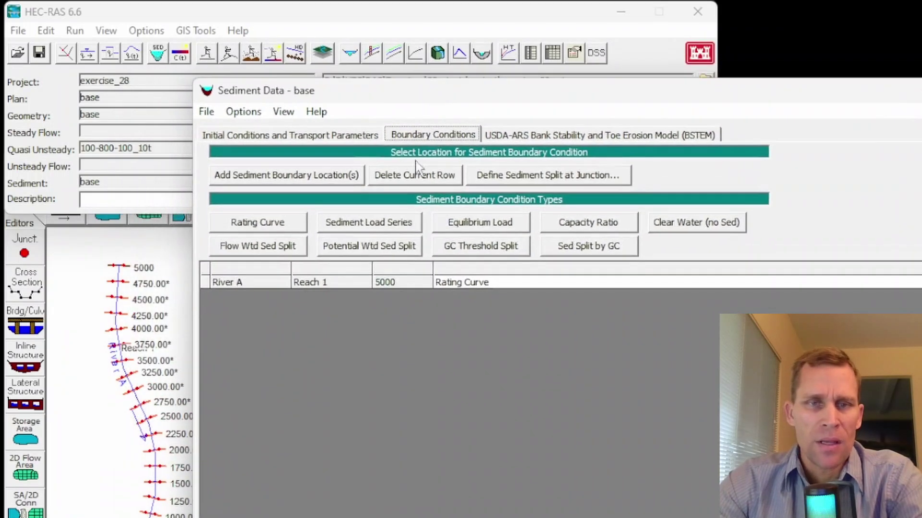
pyautogui.click(257, 222)
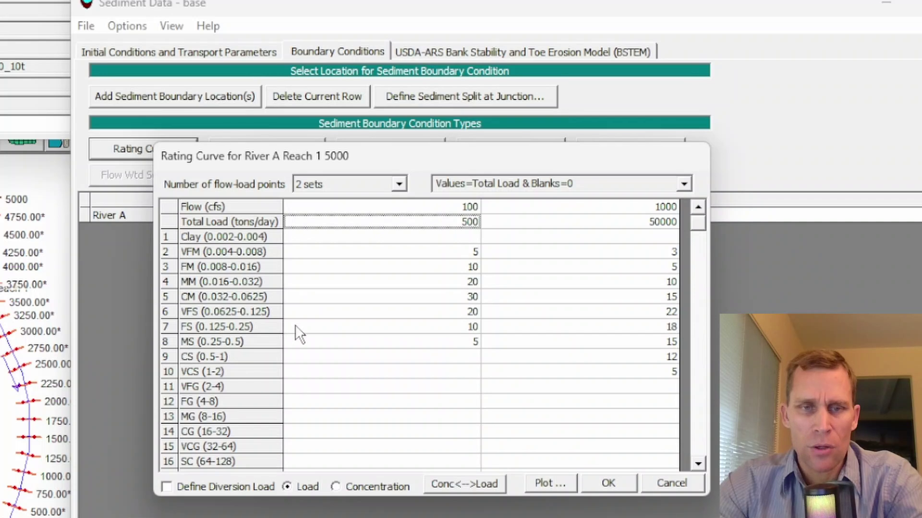
pyautogui.moveTo(295, 326); pyautogui.dragTo(579, 370)
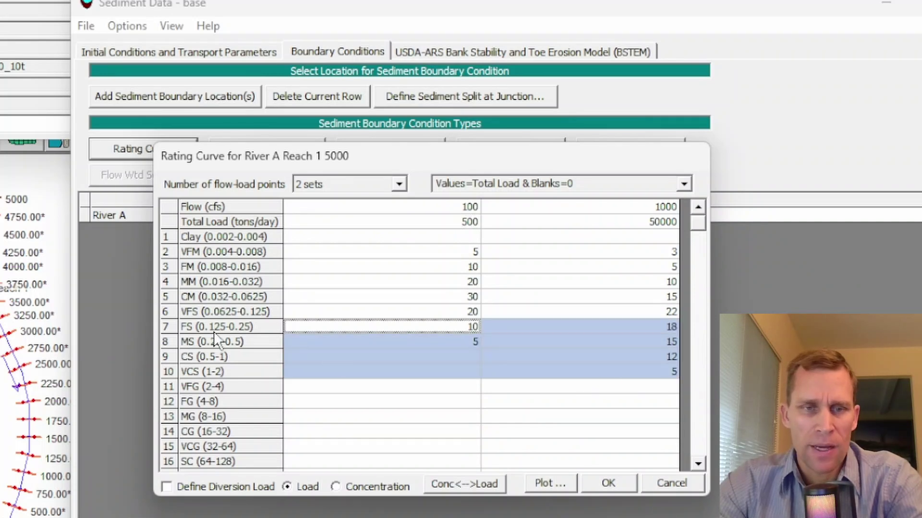
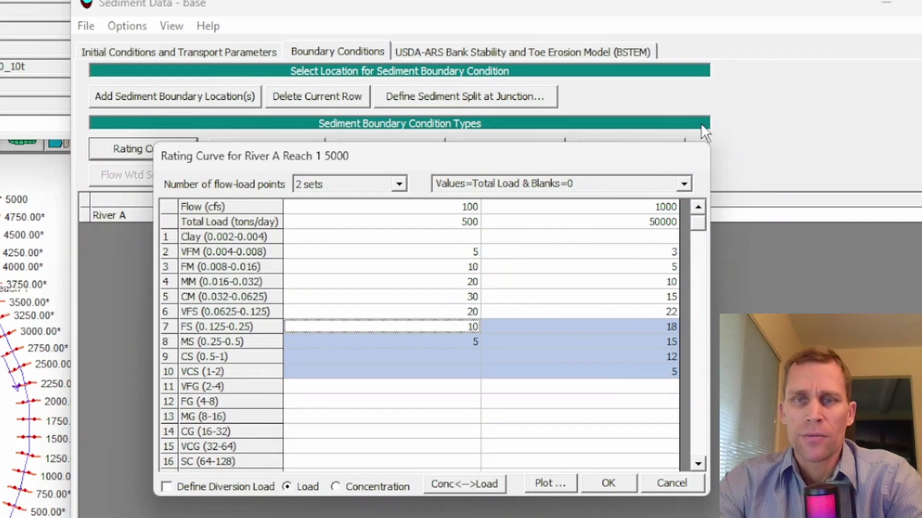
pyautogui.click(608, 483)
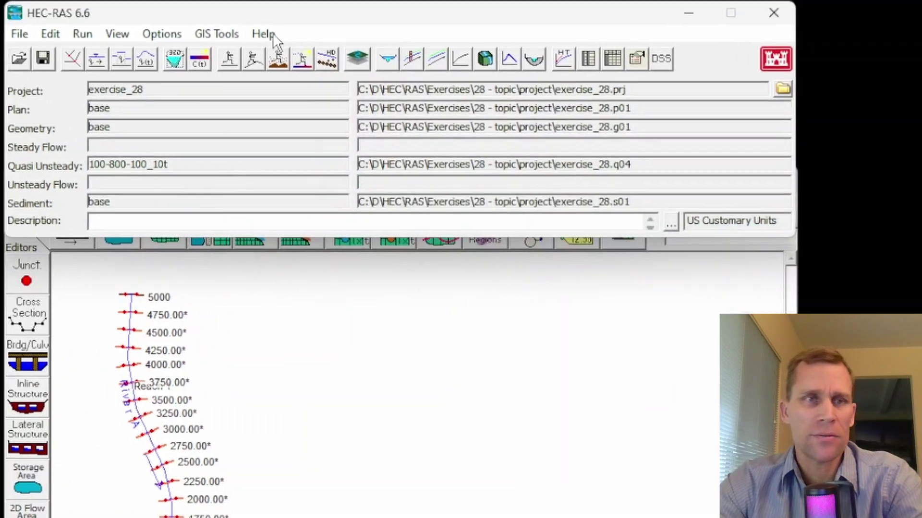
# Reopen the sediment output, select the Mass In variable and set the plot type to Profile
pyautogui.click(117, 33)
pyautogui.click(175, 429)
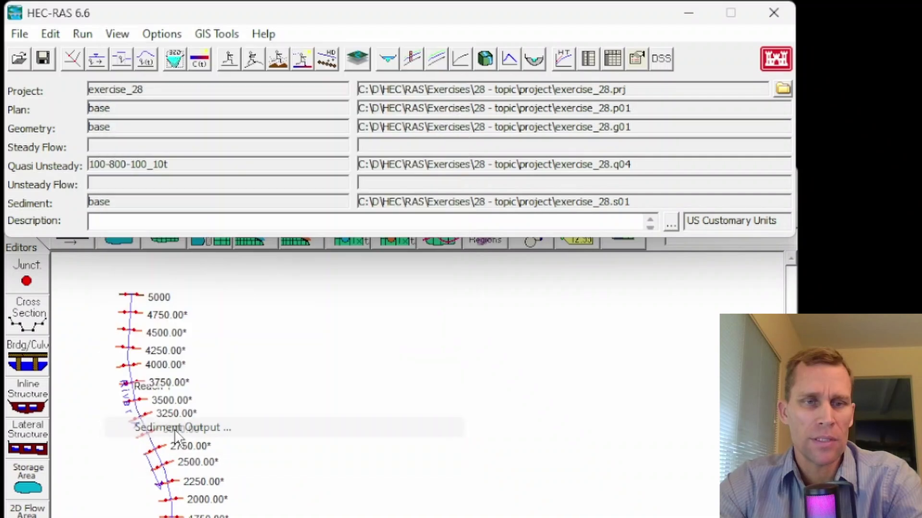
pyautogui.scroll(-4, 53, 117)
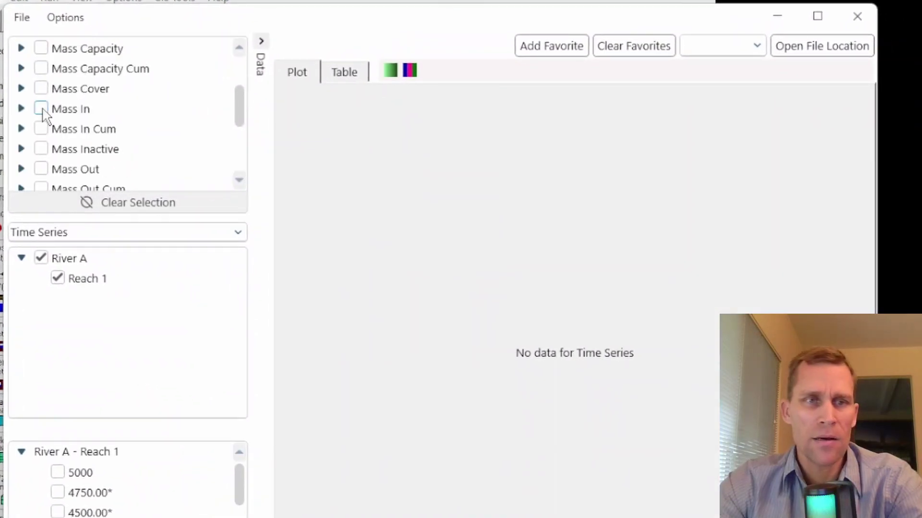
pyautogui.click(42, 109)
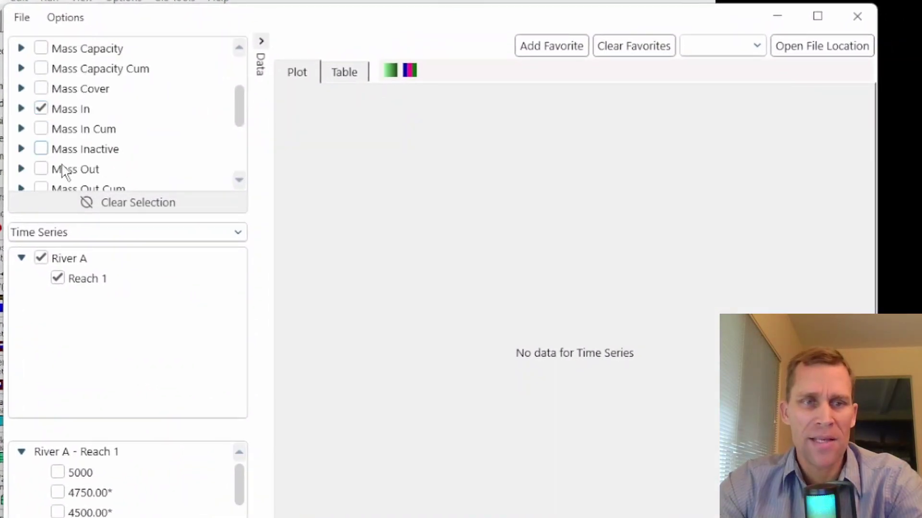
pyautogui.click(97, 244)
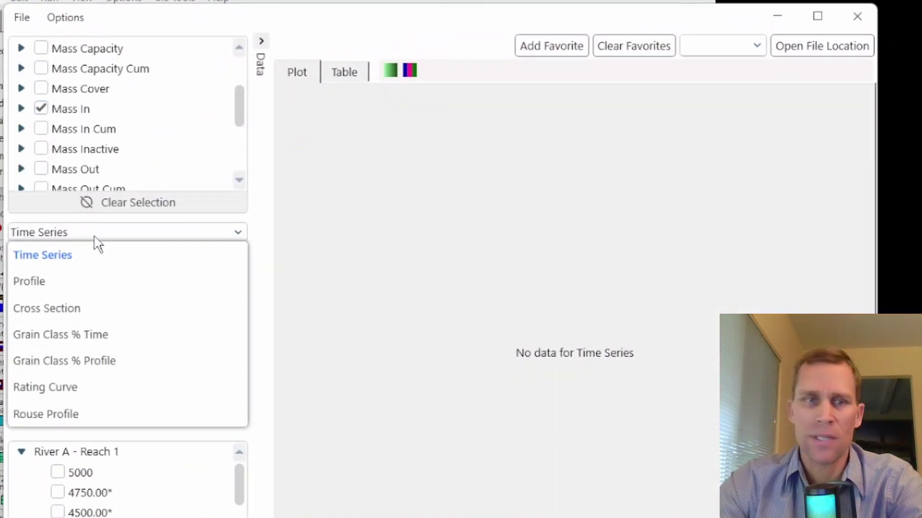
pyautogui.click(63, 281)
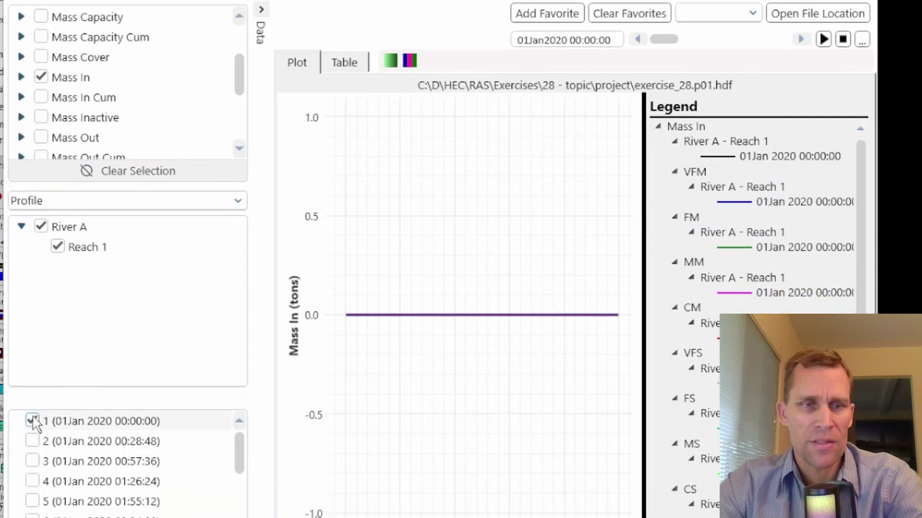
# Show the Mass In profile only for time step 2 (01Jan 2020 00:28:48)
pyautogui.click(32, 452)
pyautogui.click(32, 452)
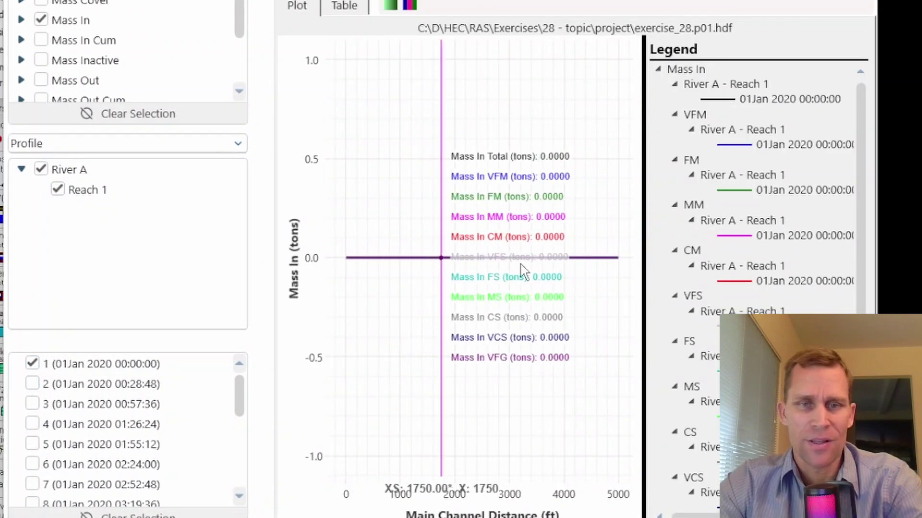
pyautogui.click(32, 384)
pyautogui.click(32, 363)
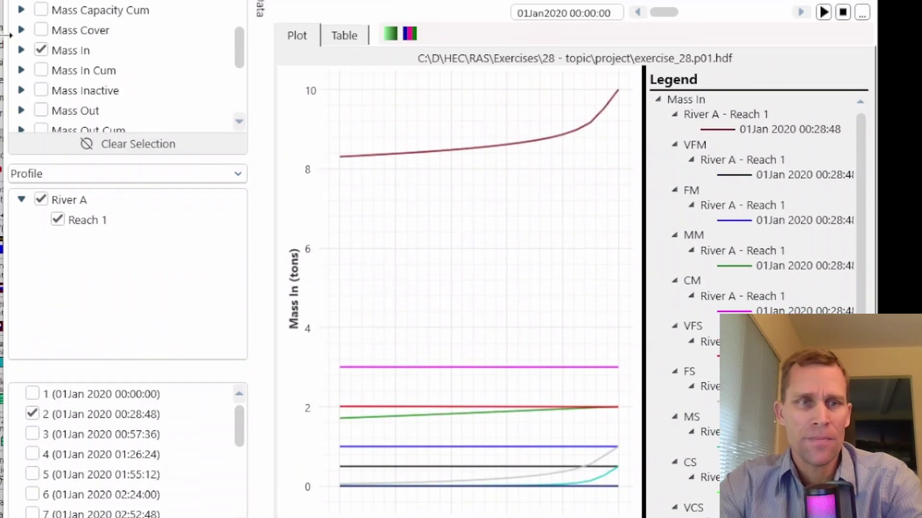
# Expand Mass In and remove the Total, VFM, FM, MM, CM and VFS series from the profile plot
pyautogui.click(21, 33)
pyautogui.click(58, 78)
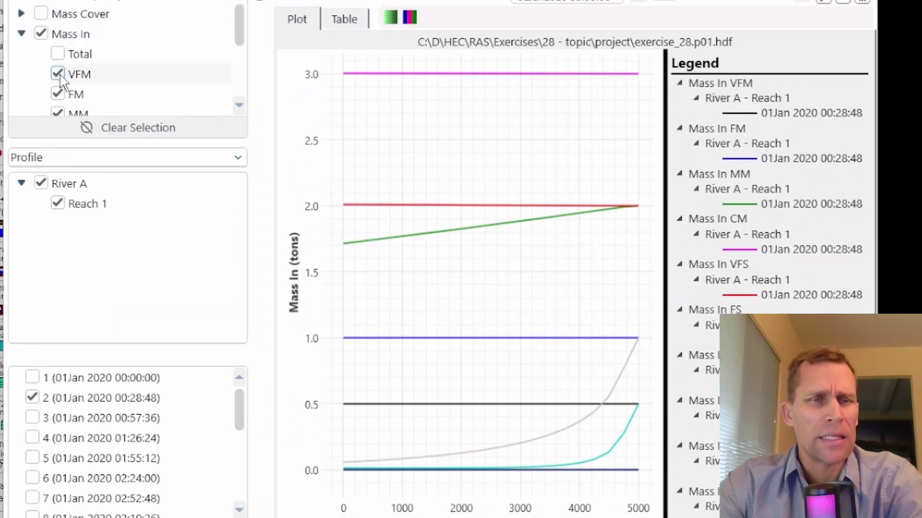
pyautogui.click(57, 73)
pyautogui.click(58, 94)
pyautogui.scroll(-2, 58, 110)
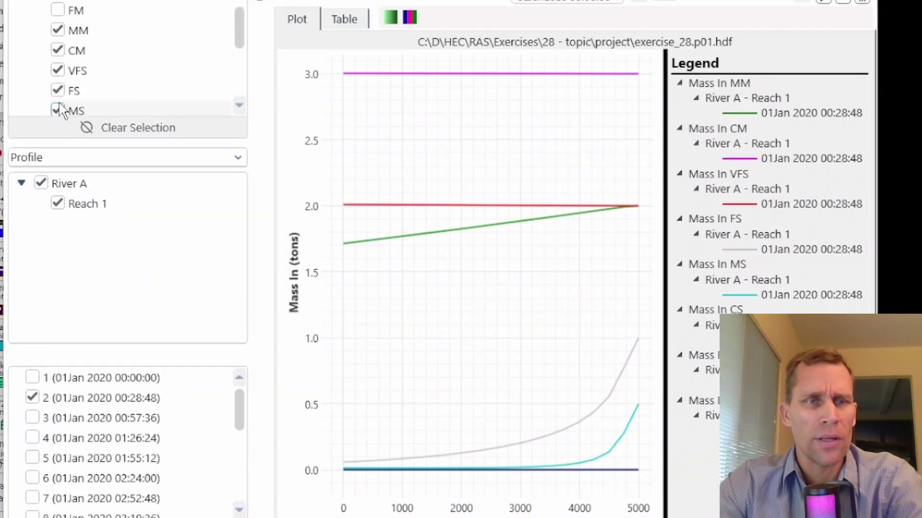
pyautogui.click(58, 30)
pyautogui.click(58, 50)
pyautogui.click(57, 70)
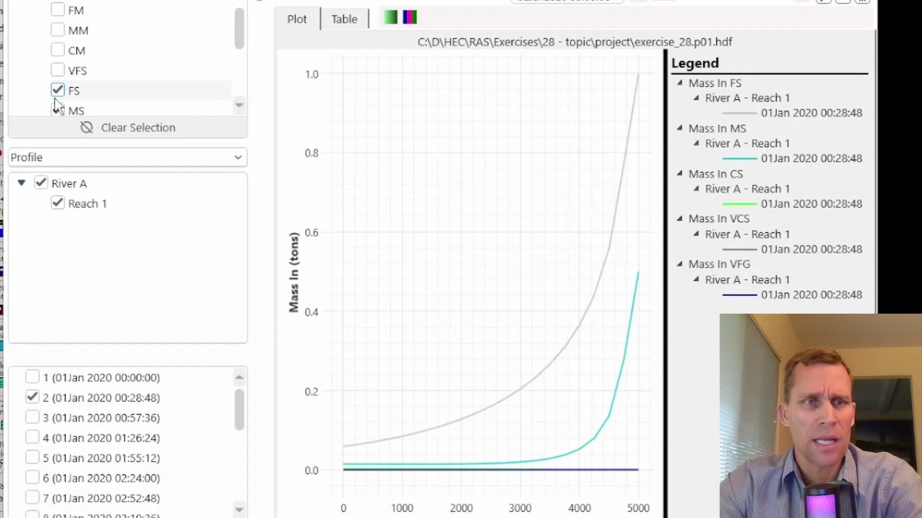
# Remove FS, MS, VCS and VFG from the Mass In profile plot, leaving only the CS grain class
pyautogui.click(58, 91)
pyautogui.click(57, 111)
pyautogui.scroll(-3, 57, 111)
pyautogui.click(57, 22)
pyautogui.click(57, 43)
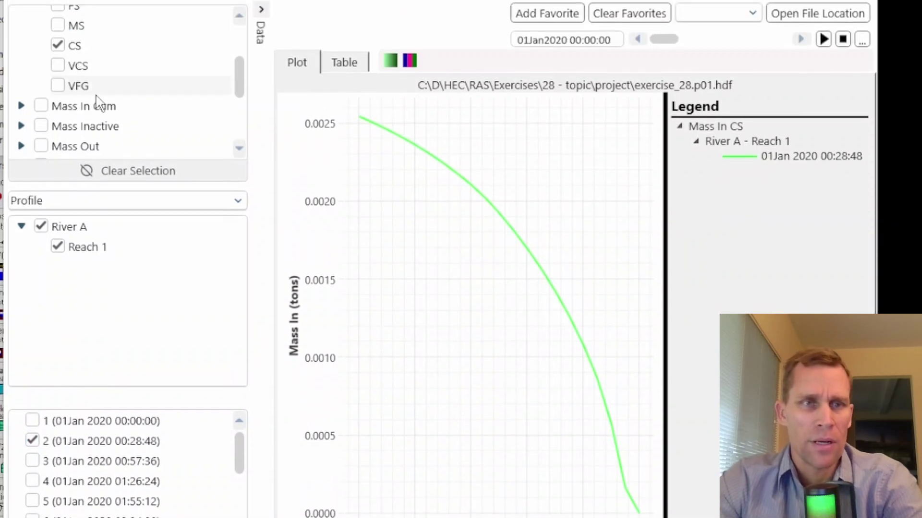
# Add time step 22 (01Jan 2020 06:31:22) to the CS Mass In profile plot
pyautogui.scroll(3, 119, 114)
pyautogui.scroll(-3, 120, 115)
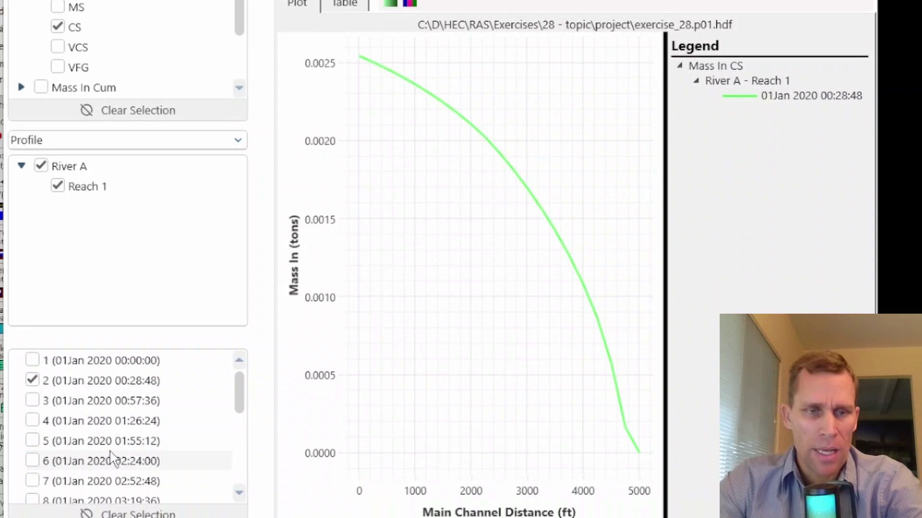
pyautogui.scroll(-2, 111, 457)
pyautogui.scroll(-1, 113, 459)
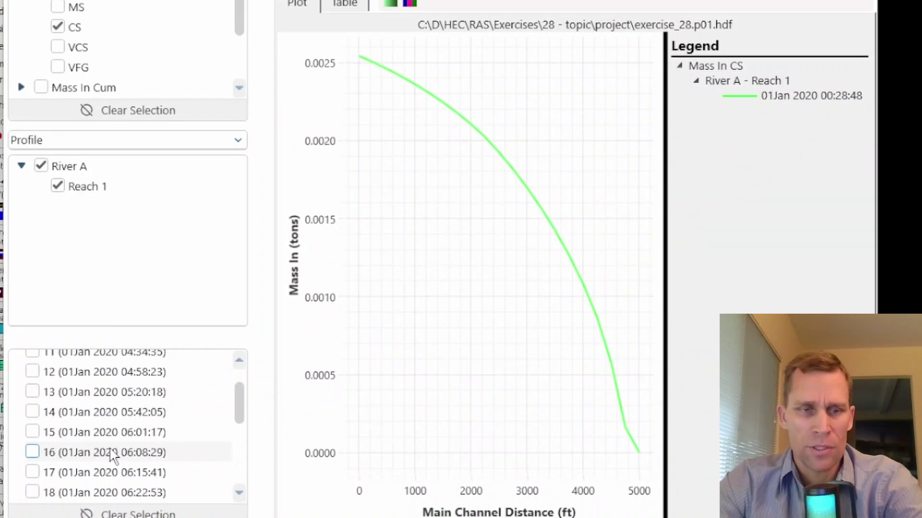
pyautogui.scroll(-2, 112, 456)
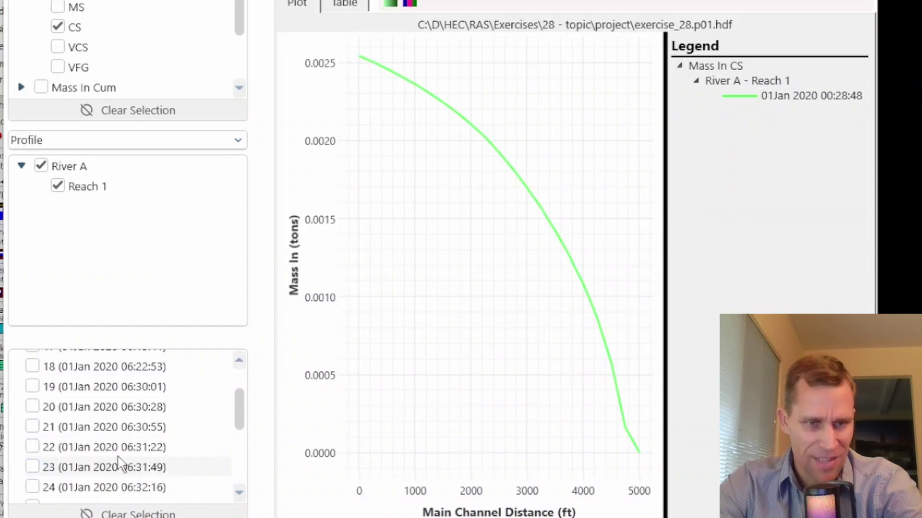
pyautogui.click(33, 447)
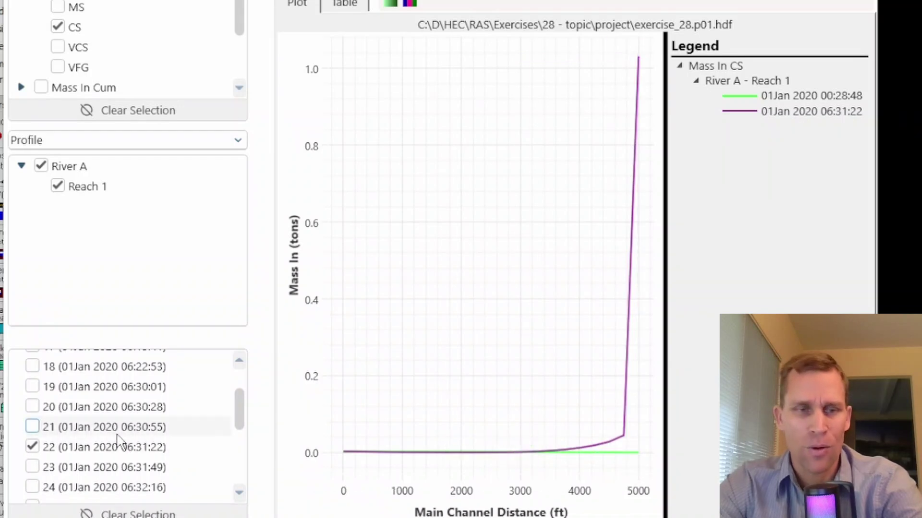
# Add time steps 10 (01Jan 2020 04:10:47), 15 (06:01:17) and 18 (06:22:53) to the CS Mass In profile plot
pyautogui.scroll(5, 117, 438)
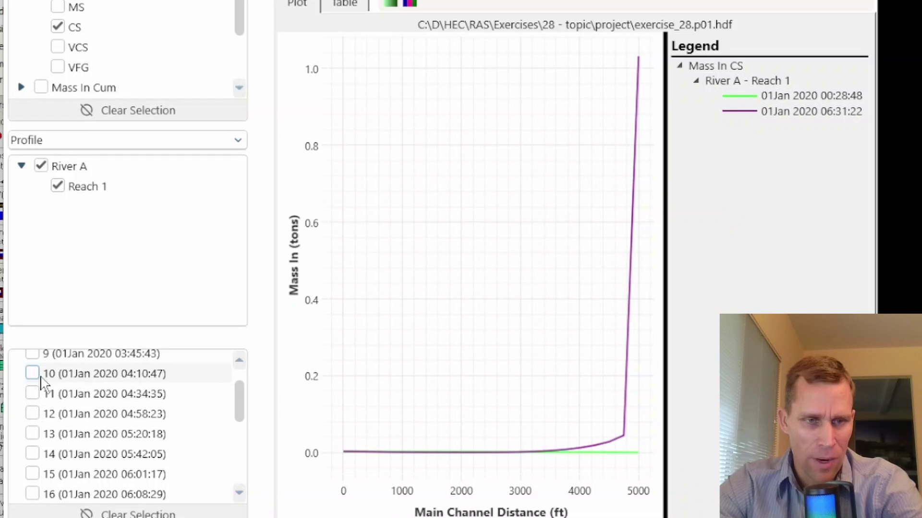
pyautogui.click(32, 373)
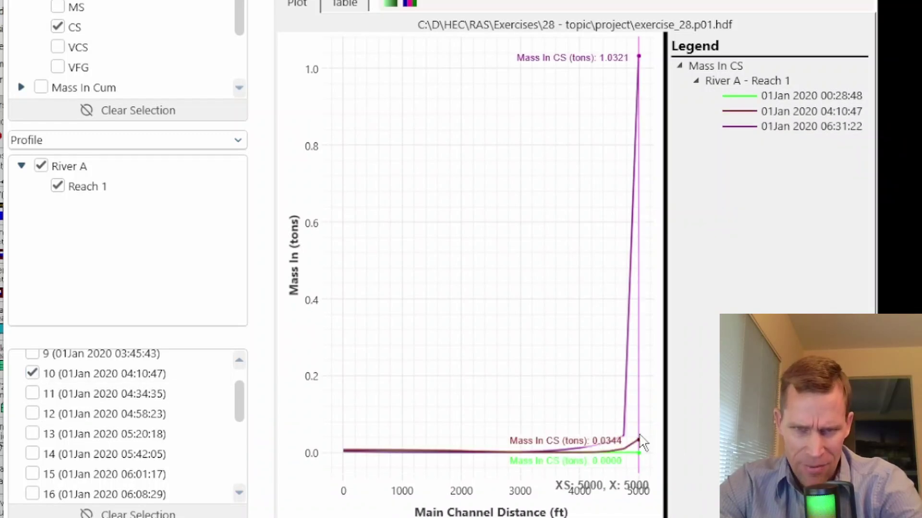
pyautogui.click(32, 474)
pyautogui.scroll(-4, 102, 450)
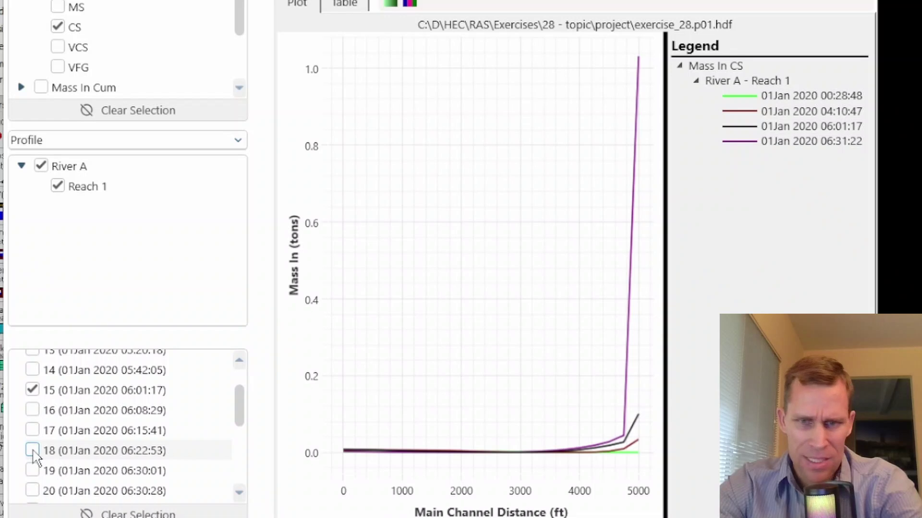
pyautogui.click(32, 451)
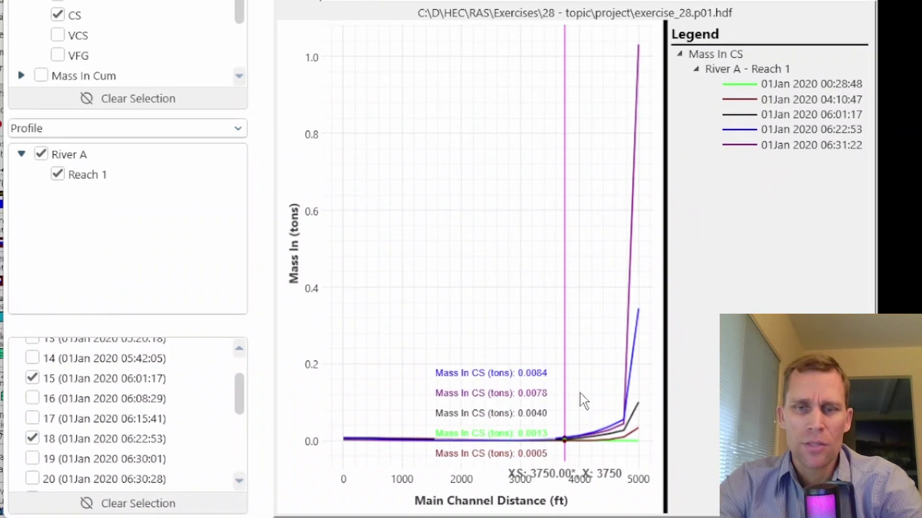
pyautogui.moveTo(644, 238)
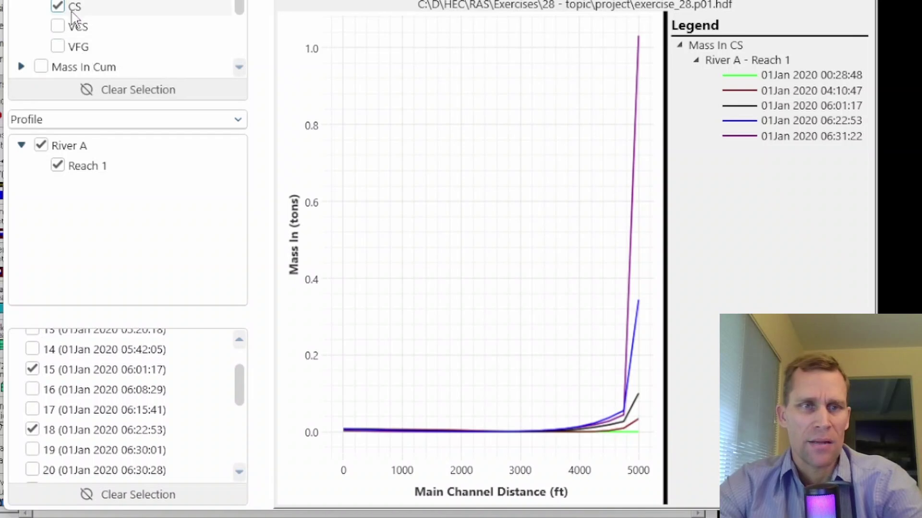
pyautogui.moveTo(642, 57)
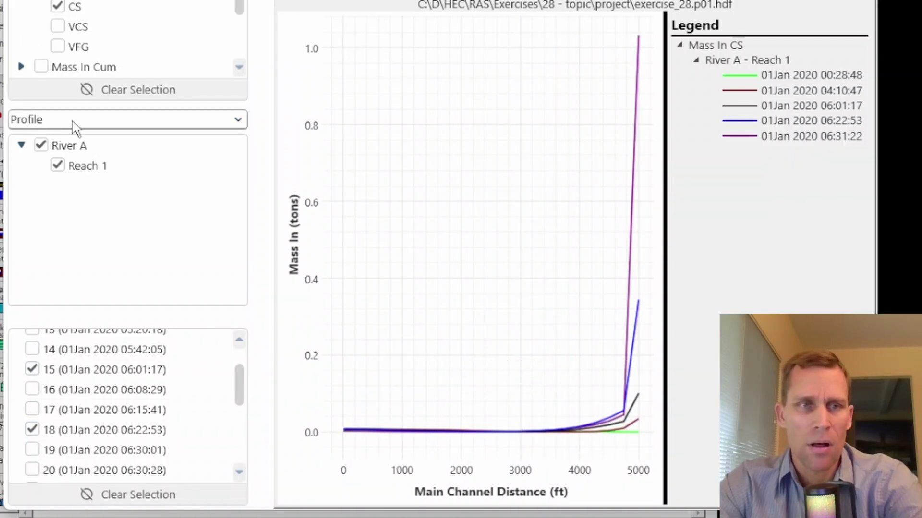
# Add the VFS grain class to the Mass In profile plot alongside CS
pyautogui.scroll(-1, 76, 123)
pyautogui.scroll(1, 113, 119)
pyautogui.scroll(1, 100, 5)
pyautogui.scroll(1, 104, 120)
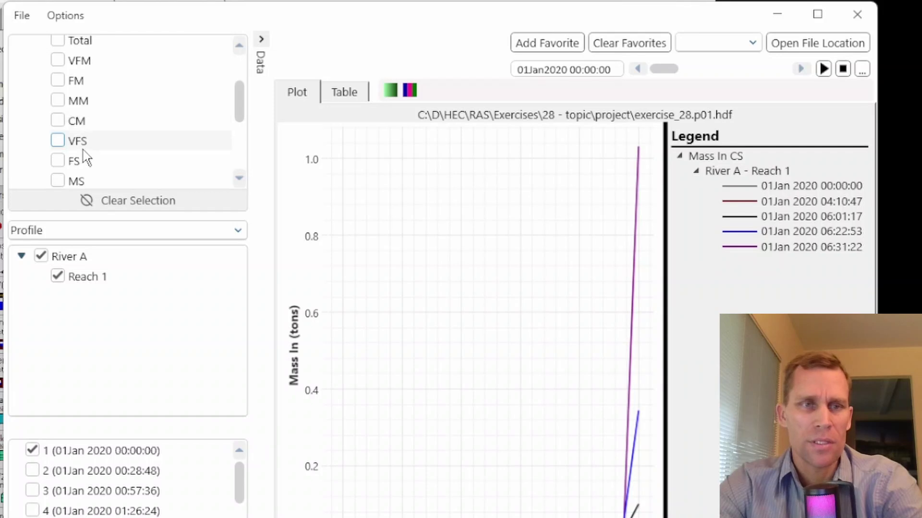
pyautogui.scroll(-1, 65, 142)
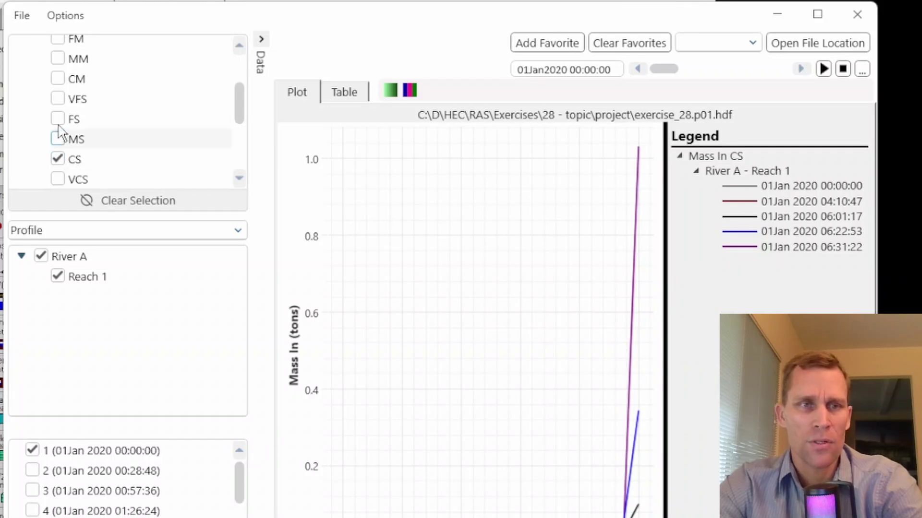
pyautogui.click(58, 99)
pyautogui.click(58, 99)
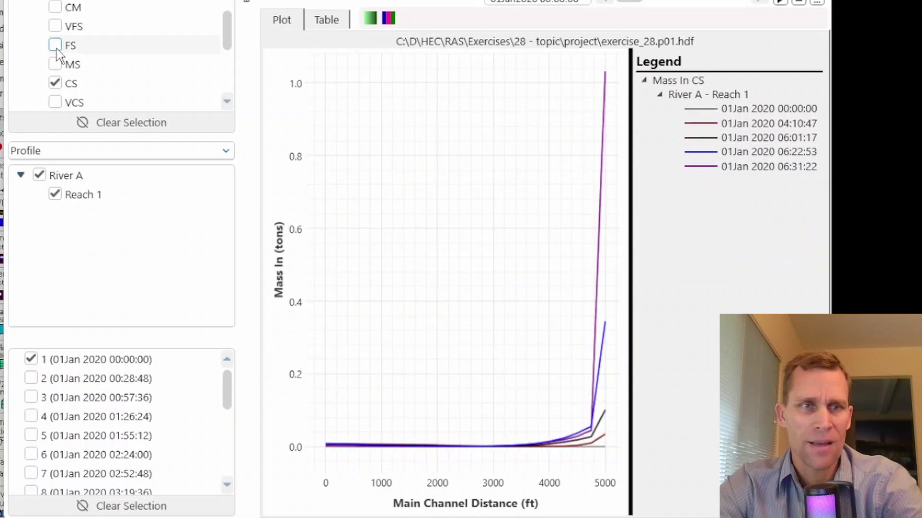
pyautogui.click(56, 27)
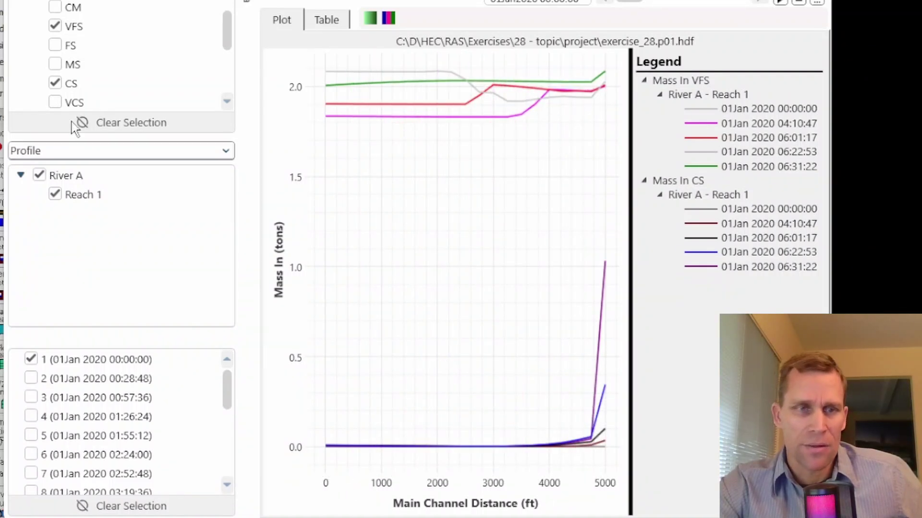
# Replace VFS with FS in the Mass In profile plot and remove the CS grain class
pyautogui.click(55, 27)
pyautogui.click(56, 45)
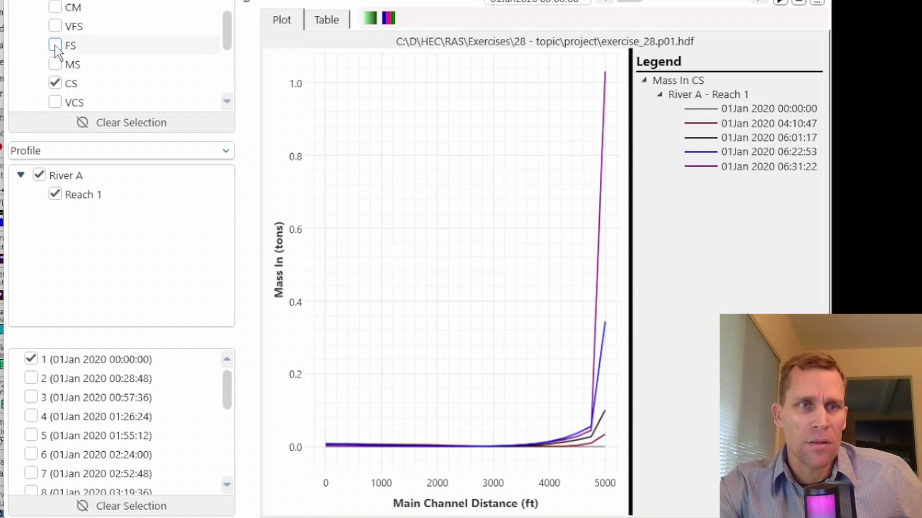
pyautogui.click(56, 84)
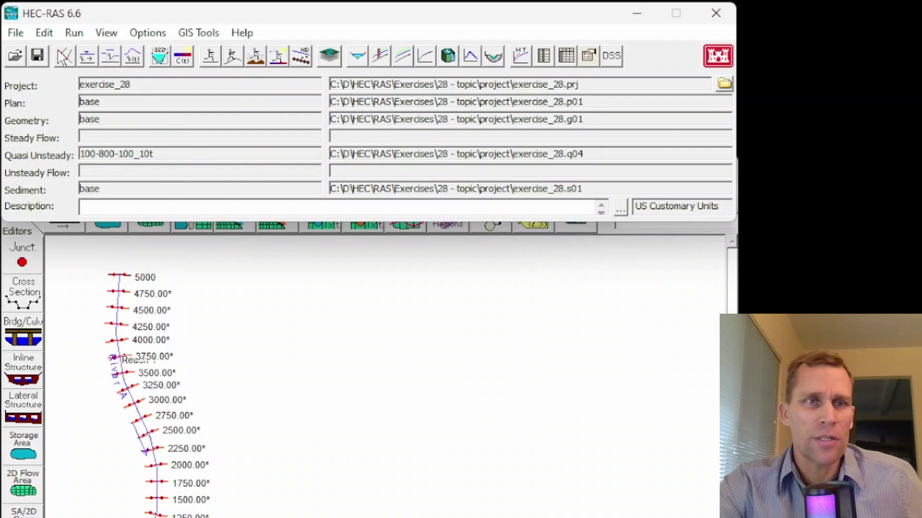
# Create a new quasi-unsteady flow file titled 100 in the project folder
pyautogui.click(110, 57)
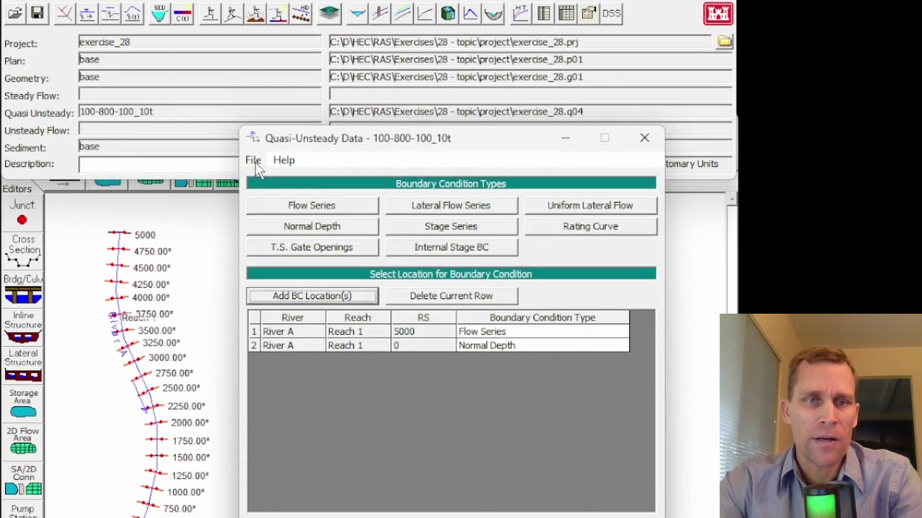
pyautogui.click(253, 199)
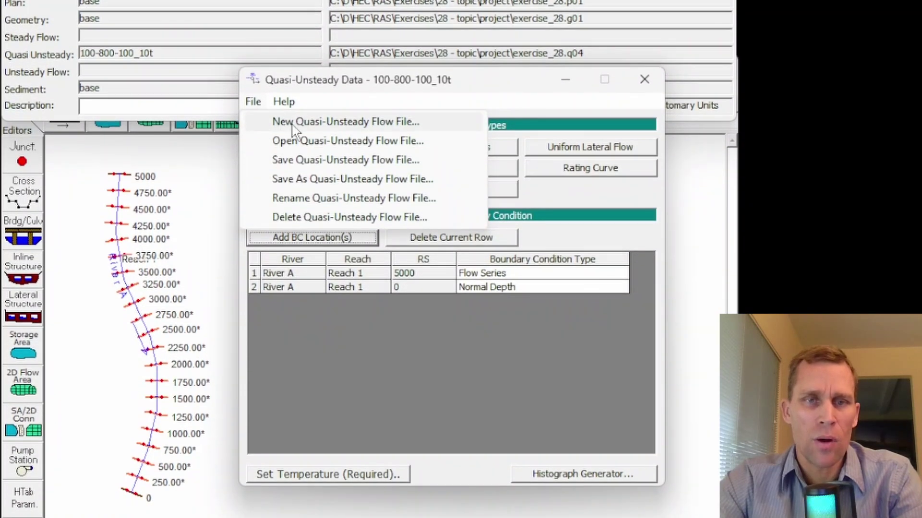
pyautogui.click(292, 124)
pyautogui.click(566, 319)
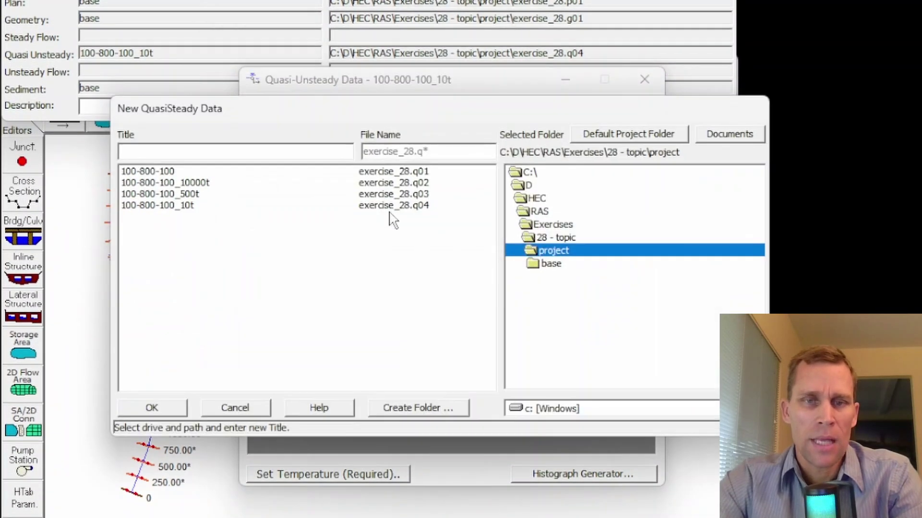
pyautogui.write('100')
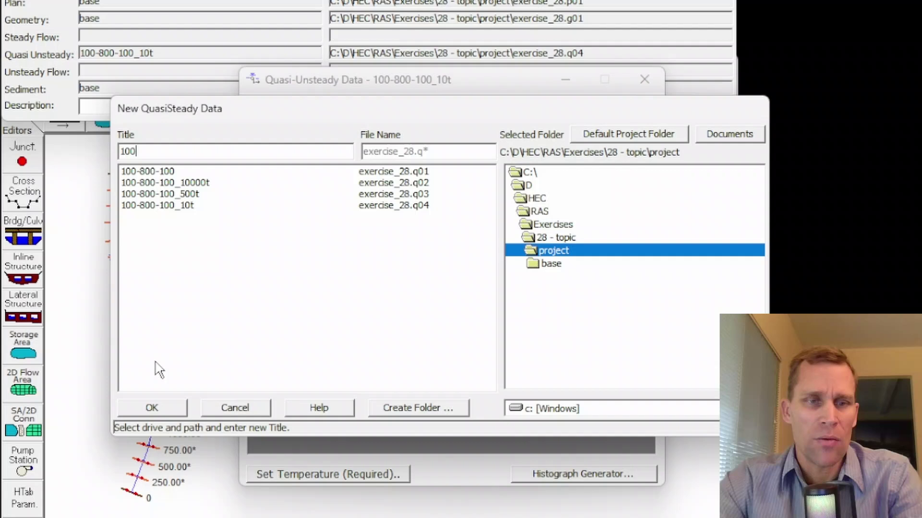
pyautogui.click(161, 411)
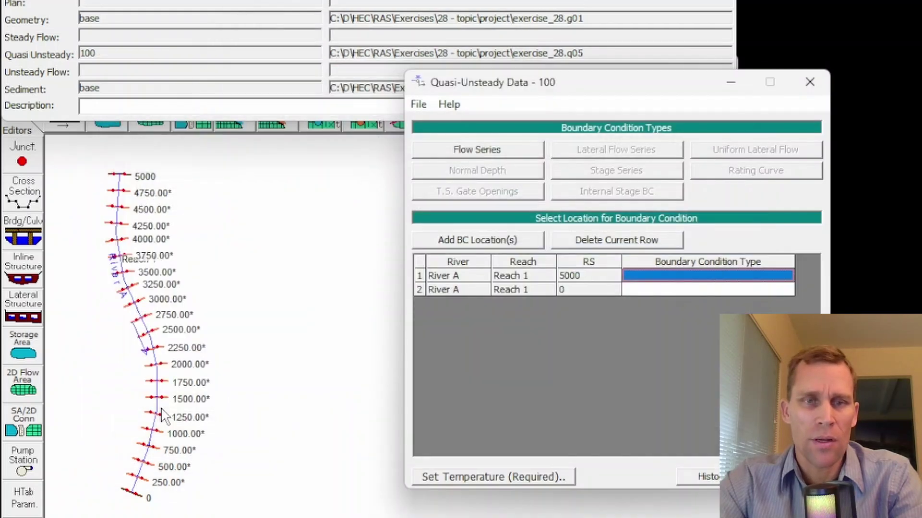
# Start a flow series boundary at River A, Reach 1, RS 5000 with 100 cfs in the first two rows
pyautogui.moveTo(509, 90); pyautogui.dragTo(335, 87)
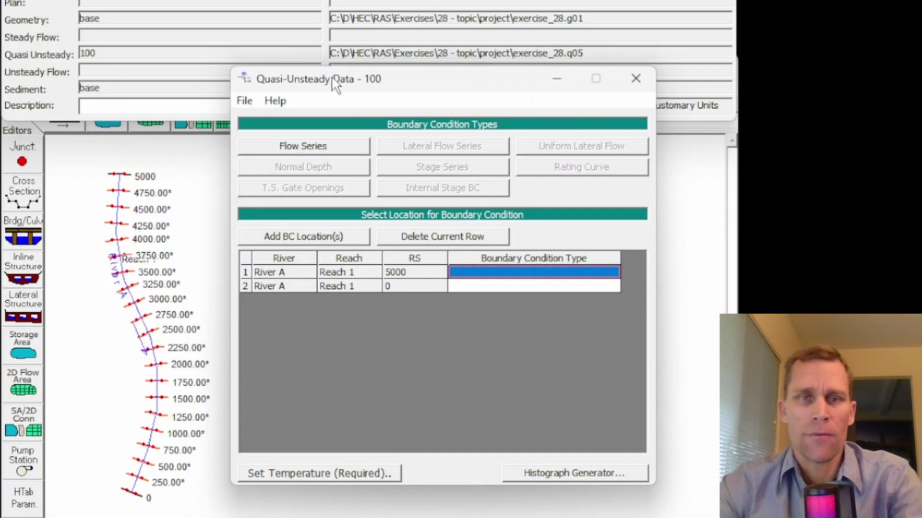
pyautogui.click(329, 145)
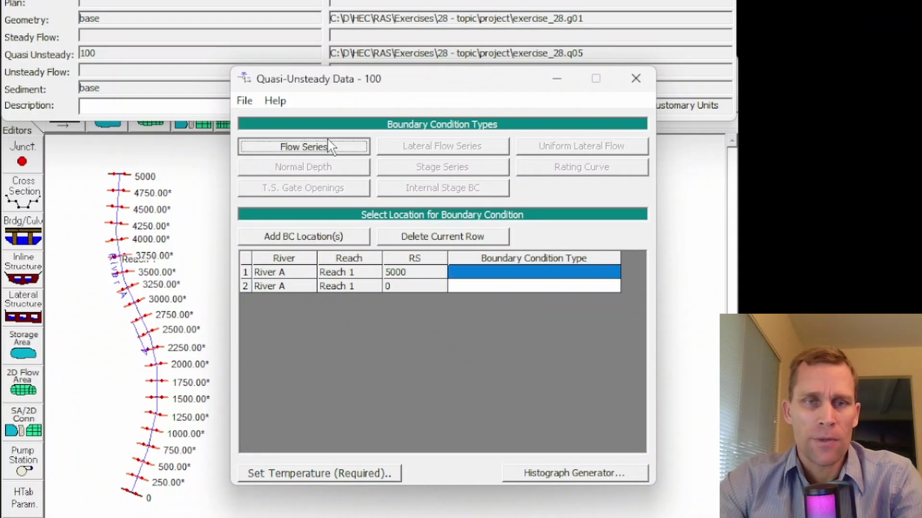
pyautogui.click(531, 305)
pyautogui.write('10')
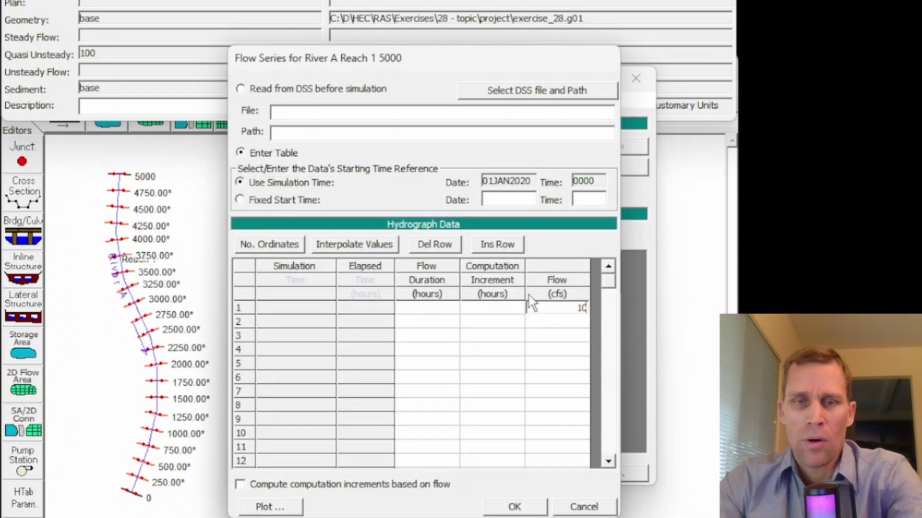
pyautogui.write('0')
pyautogui.press('Return')
pyautogui.write('100')
# Set both flow series rows to a 750-hour duration and a 1-hour computation increment, and accept the series
pyautogui.click(447, 312)
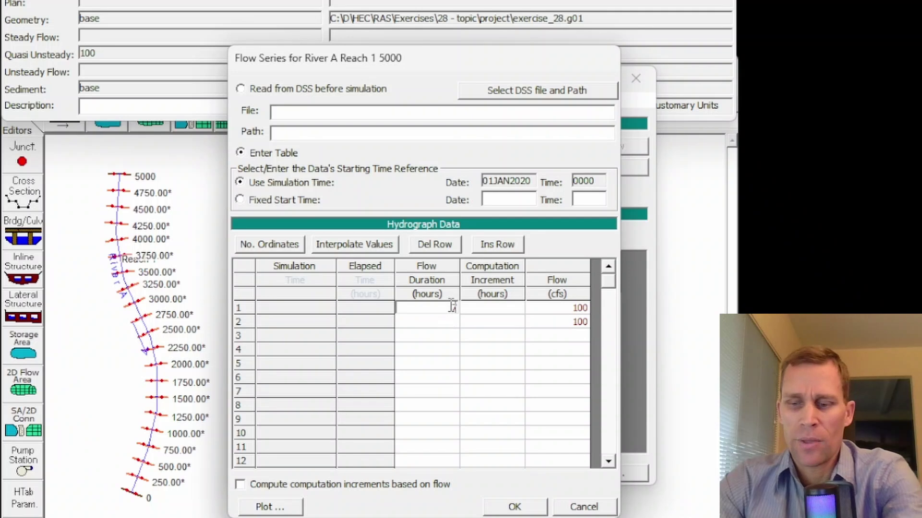
pyautogui.write('750')
pyautogui.press('Return')
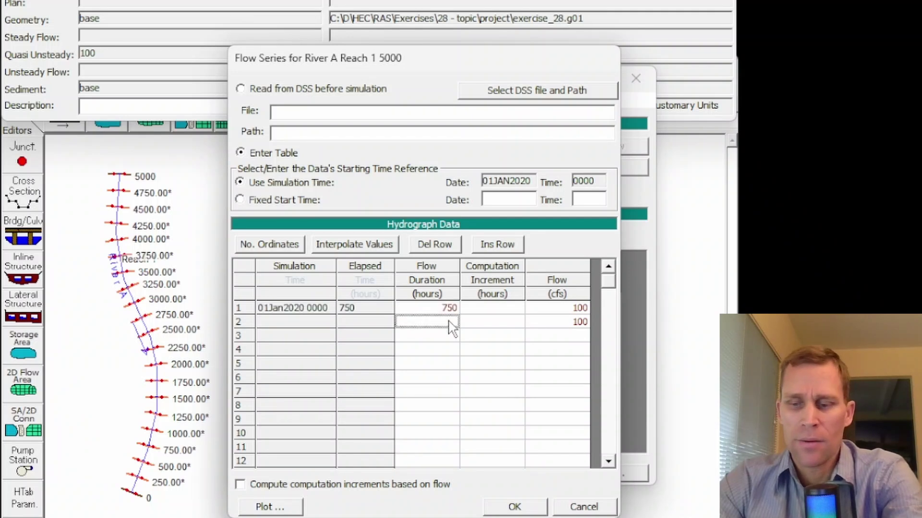
pyautogui.write('750')
pyautogui.click(487, 307)
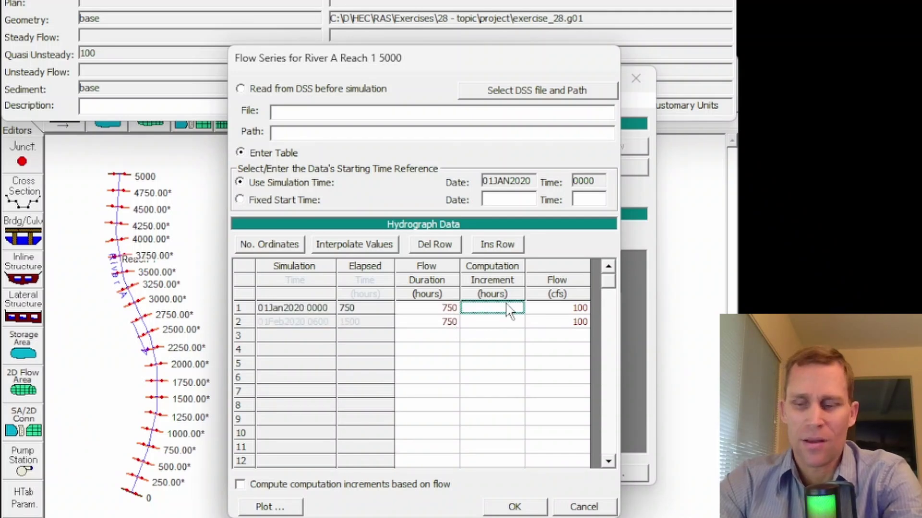
pyautogui.write('1')
pyautogui.click(499, 323)
pyautogui.write('1')
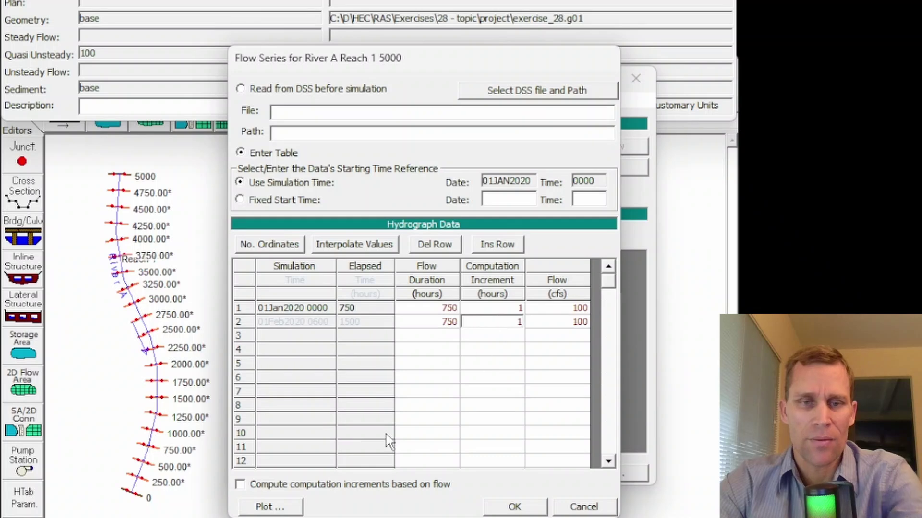
pyautogui.click(514, 506)
# Assign a normal depth boundary with friction slope 0.001 at RS 0 and save the quasi-unsteady flow file
pyautogui.click(528, 286)
pyautogui.click(275, 168)
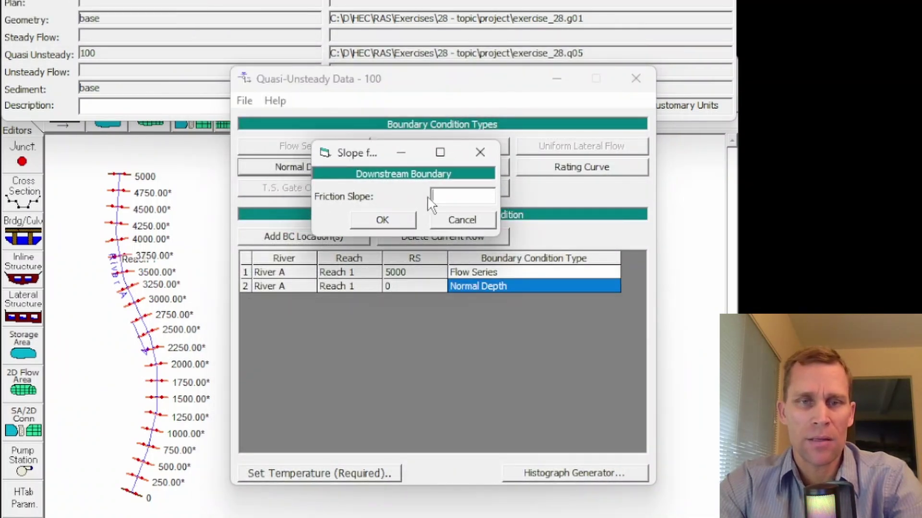
pyautogui.write('0.001')
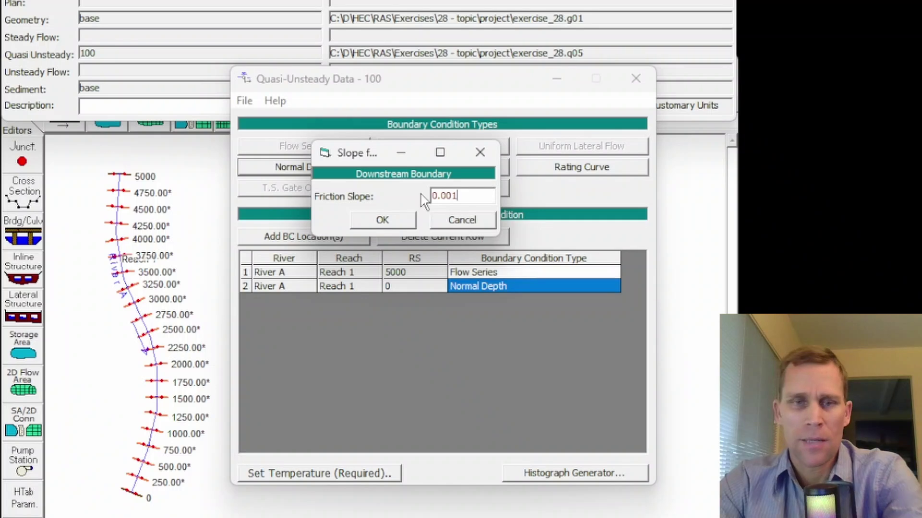
pyautogui.click(382, 220)
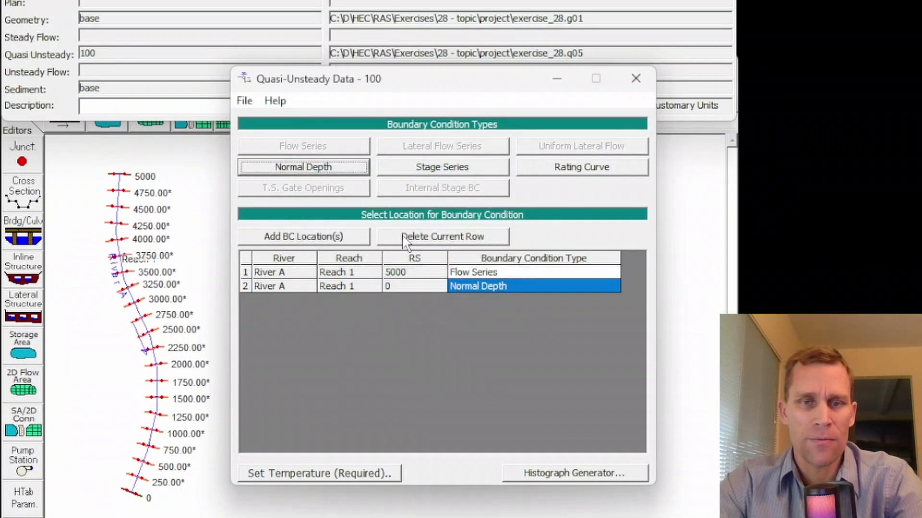
pyautogui.click(243, 100)
pyautogui.click(275, 161)
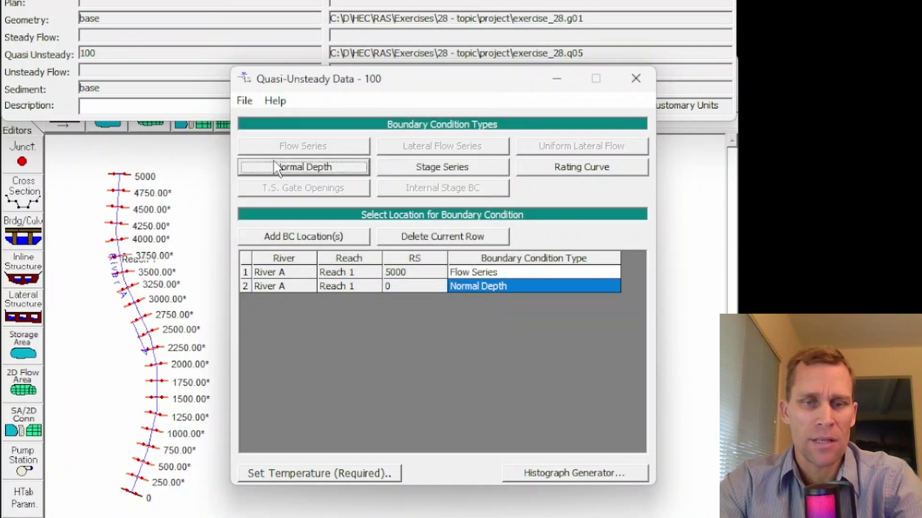
# Enter a temperature series with two rows of 750 hours at 50 °F, accept it and close the quasi-unsteady data
pyautogui.click(303, 474)
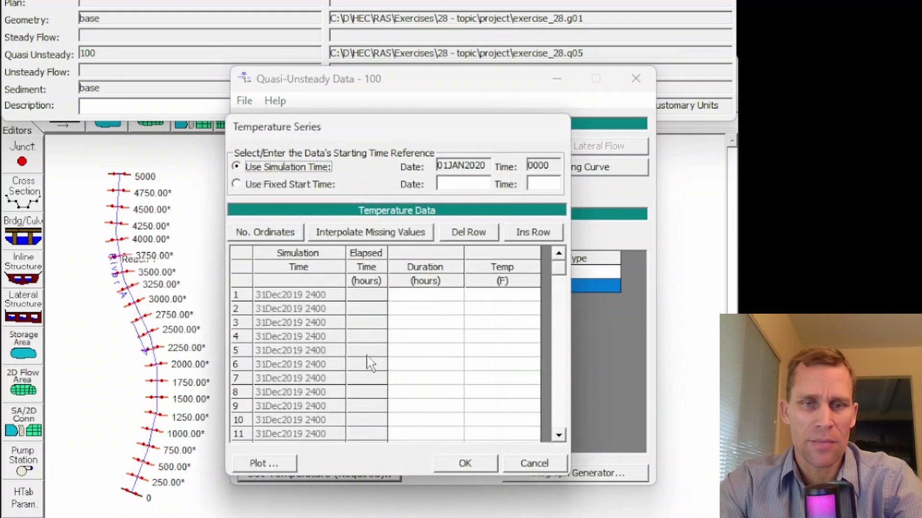
pyautogui.click(493, 295)
pyautogui.write('50')
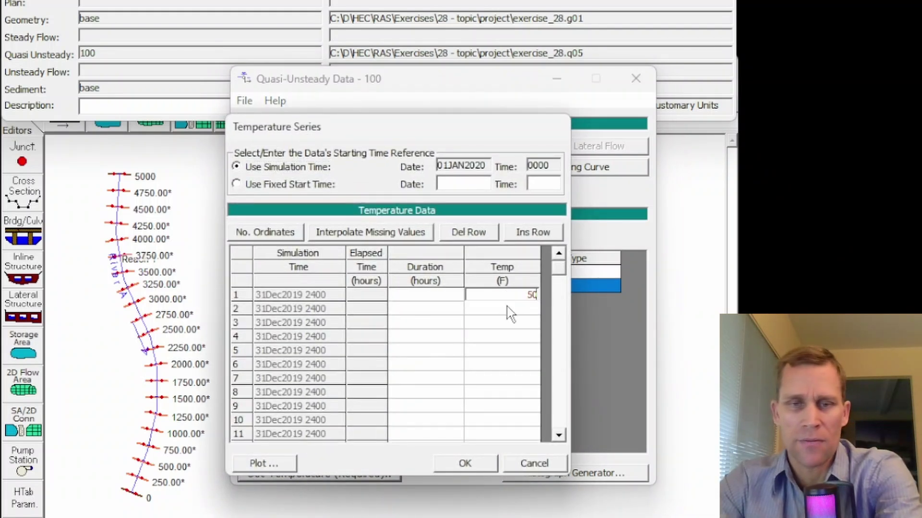
pyautogui.click(477, 307)
pyautogui.write('50')
pyautogui.click(450, 294)
pyautogui.write('750')
pyautogui.press('Return')
pyautogui.write('750')
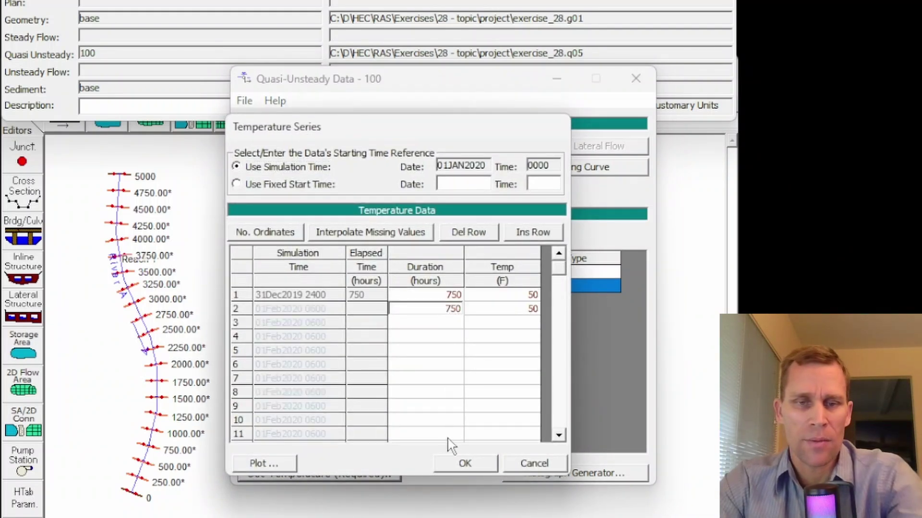
pyautogui.click(461, 462)
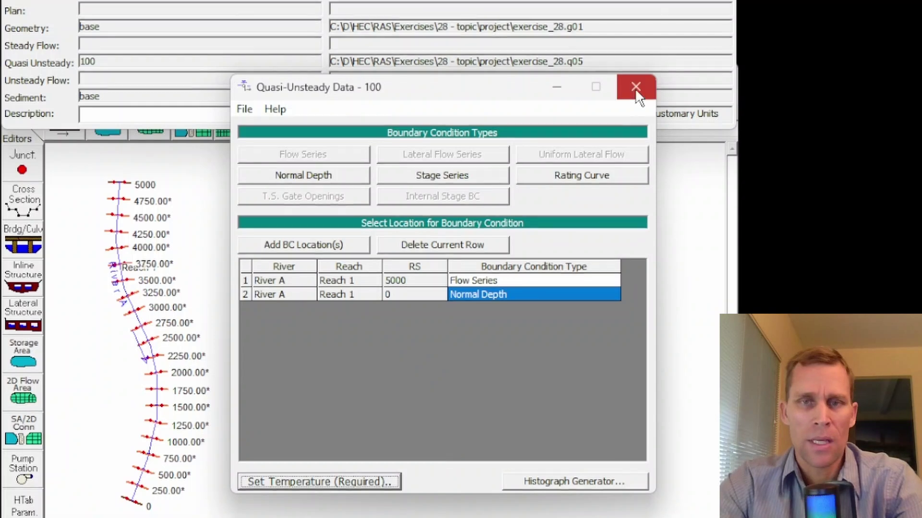
pyautogui.click(636, 79)
# Open the base sediment data and save a copy of it titled load_series
pyautogui.click(159, 13)
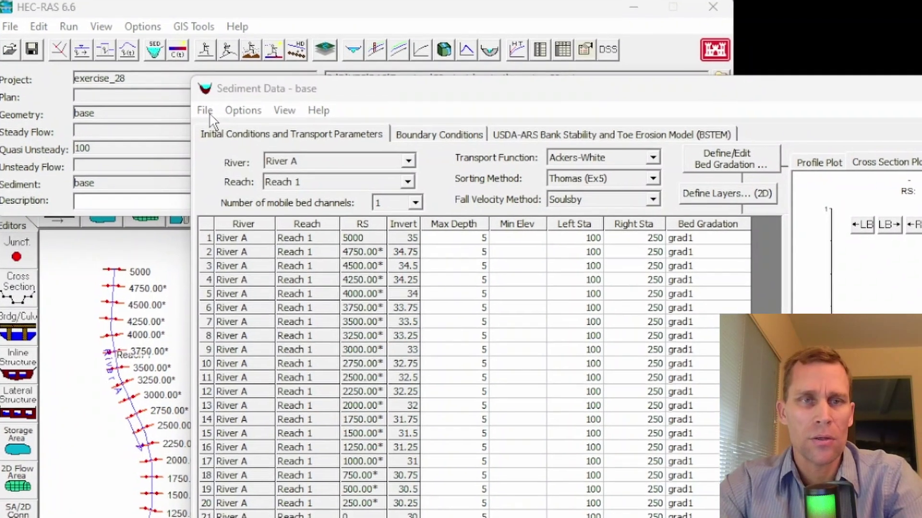
pyautogui.click(209, 116)
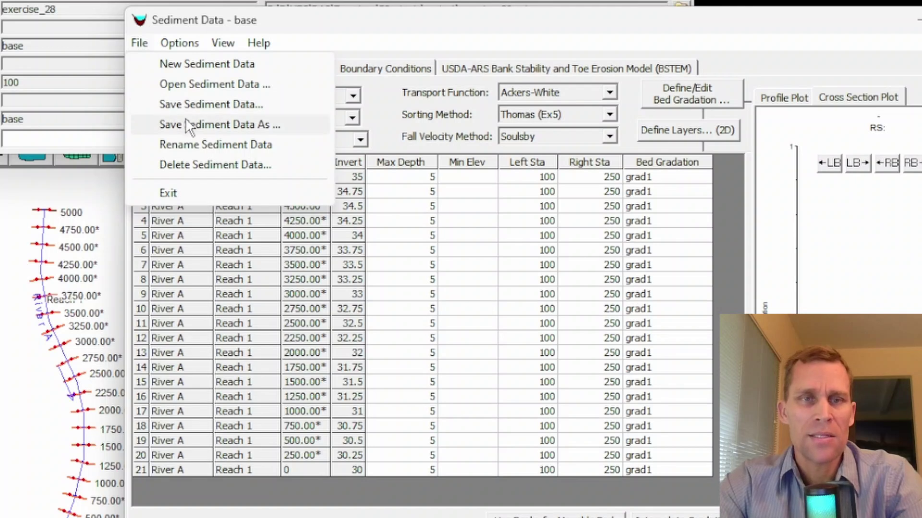
pyautogui.click(204, 124)
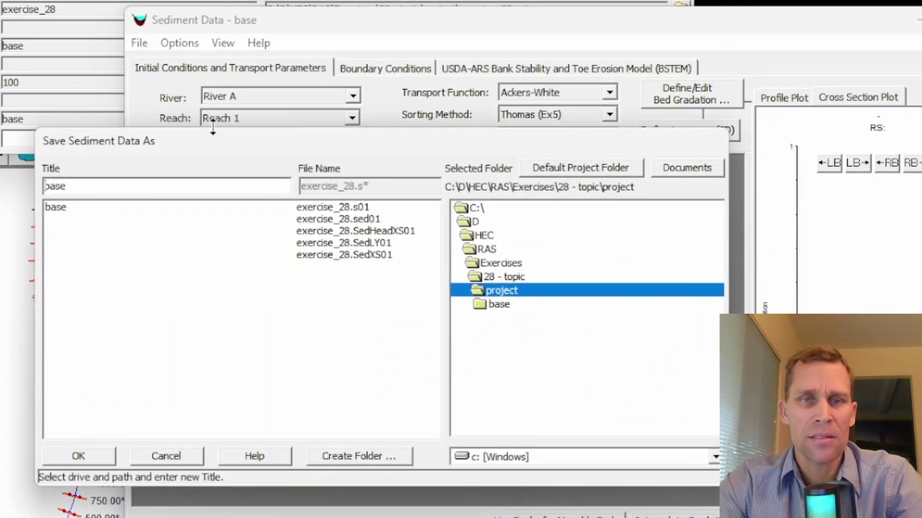
pyautogui.doubleClick(196, 180)
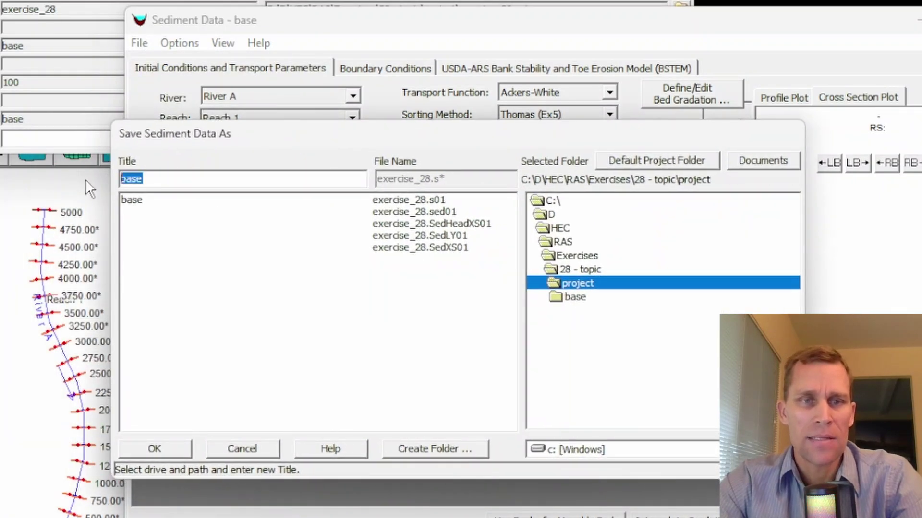
pyautogui.write('load_series')
pyautogui.click(166, 451)
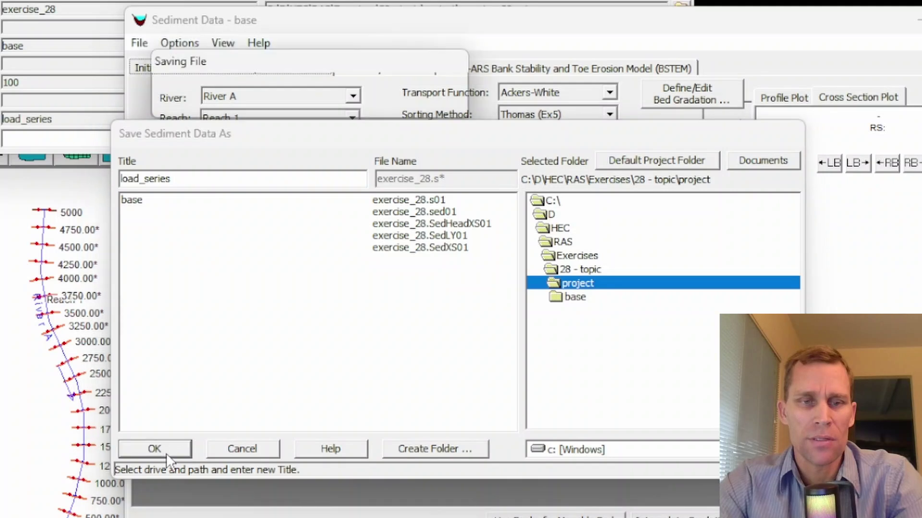
# Start a sediment load series boundary at River A, Reach 1, RS 5000 with total loads of 500 and 50000 tons/day
pyautogui.click(403, 68)
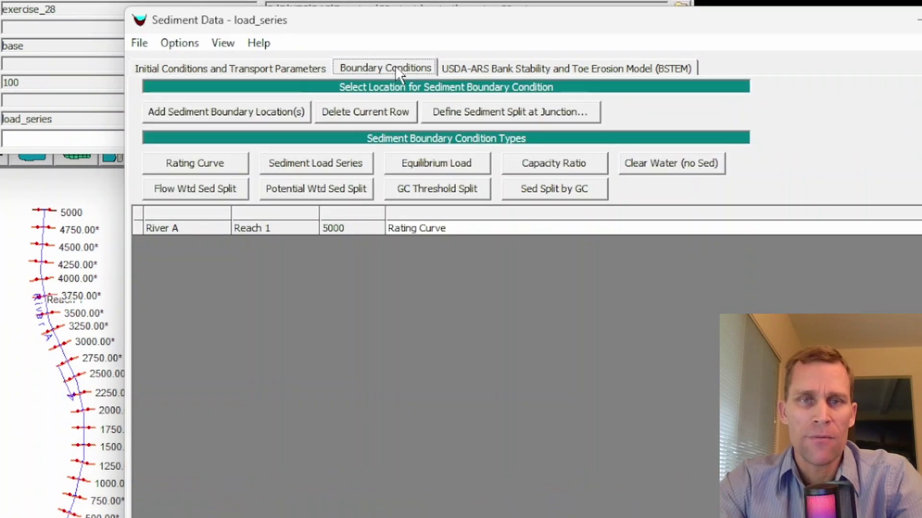
pyautogui.click(412, 232)
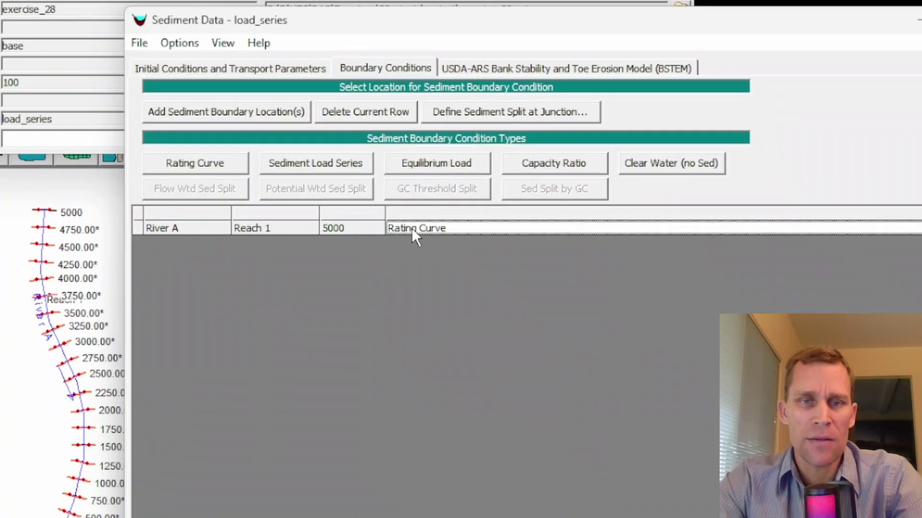
pyautogui.click(306, 165)
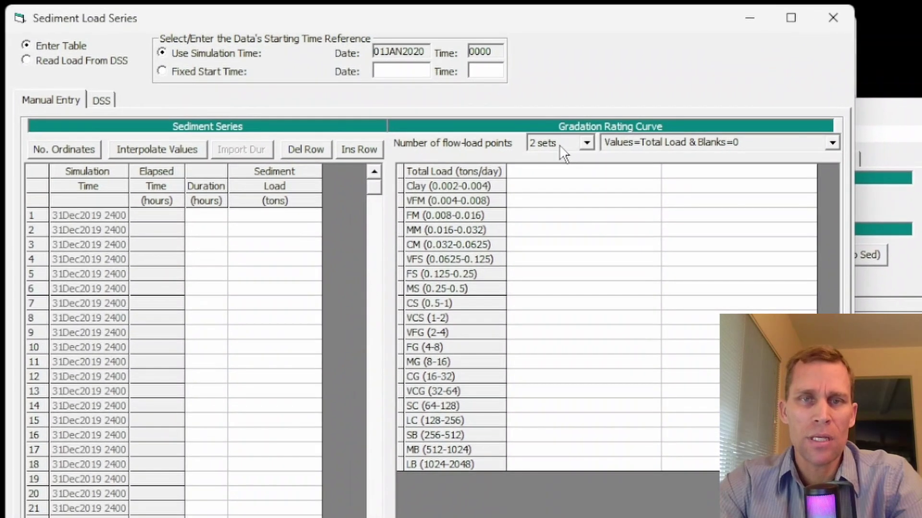
pyautogui.click(550, 174)
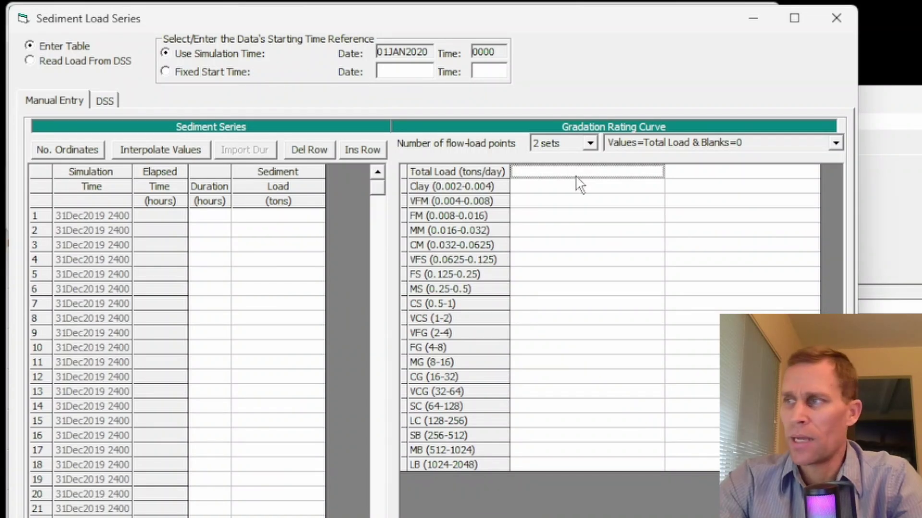
pyautogui.write('500')
pyautogui.click(715, 175)
pyautogui.write('5')
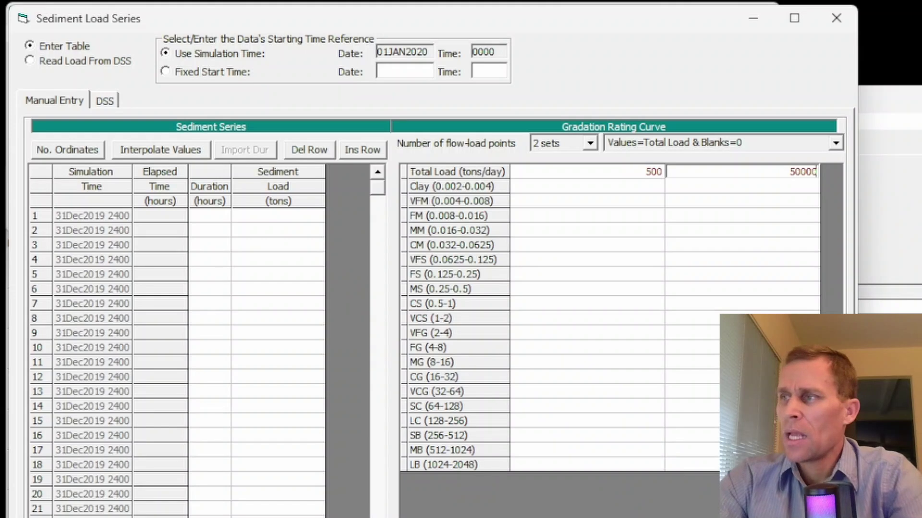
pyautogui.write('0000')
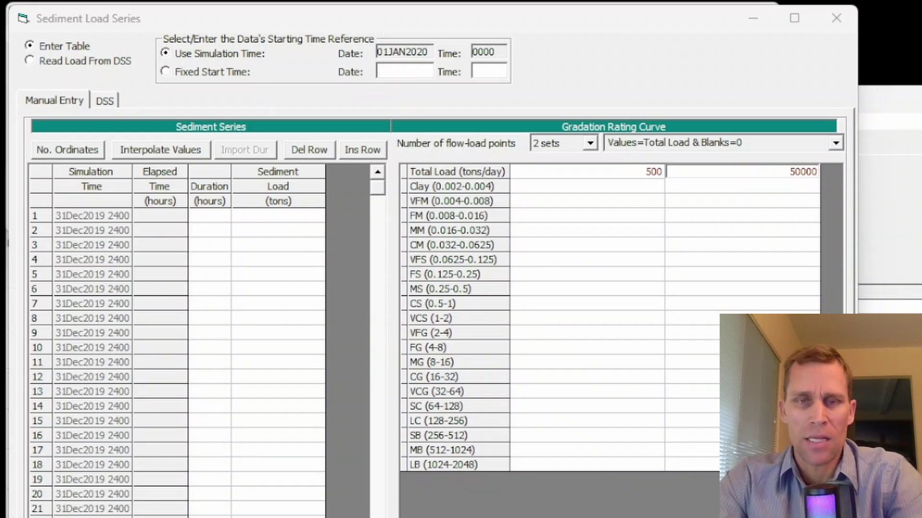
# Fill both gradation columns from VFM through MS with 5, 10, 20, 30, 20, 10 and 5
pyautogui.click(624, 200)
pyautogui.hotkey('ctrl', 'v')
pyautogui.click(706, 201)
pyautogui.hotkey('ctrl', 'v')
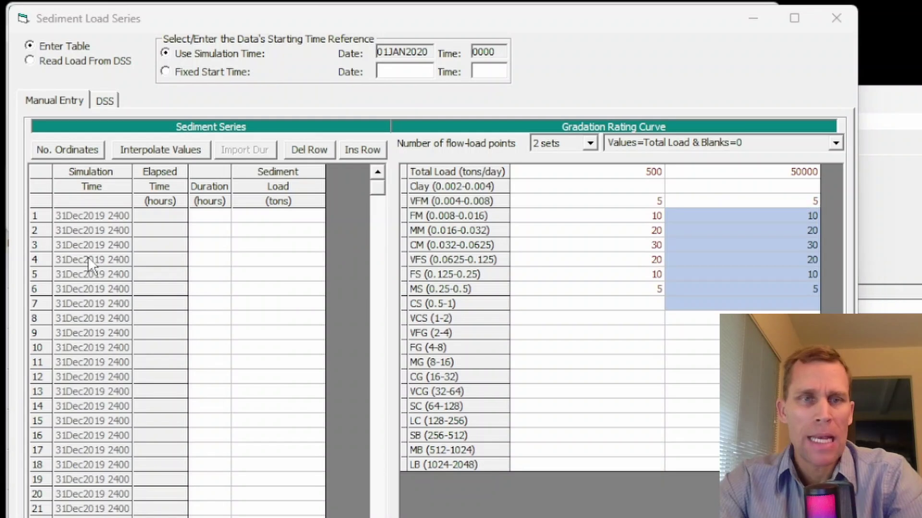
# Paste the 19-row sediment series with 1-hour durations and loads starting at 20 tons and peaking at 1000 tons in row 8
pyautogui.click(217, 216)
pyautogui.moveTo(212, 223); pyautogui.dragTo(288, 516)
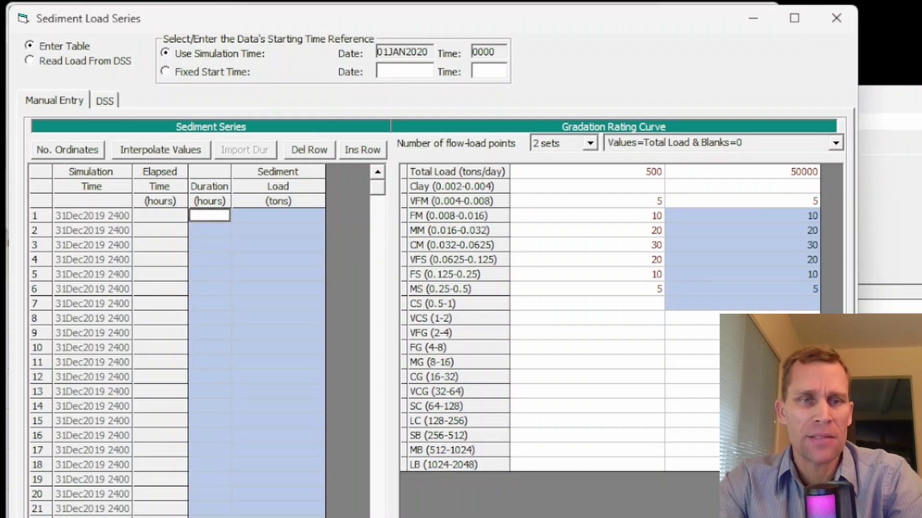
pyautogui.hotkey('ctrl', 'v')
pyautogui.click(259, 422)
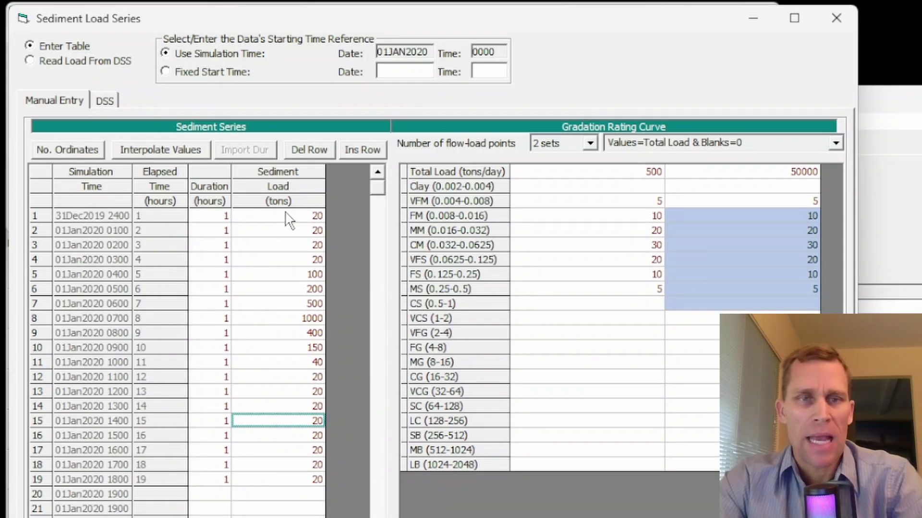
# Check the pasted loads and durations, extend the series from row 20 with 1-hour, 20-ton entries, and accept it
pyautogui.moveTo(286, 219); pyautogui.dragTo(280, 479)
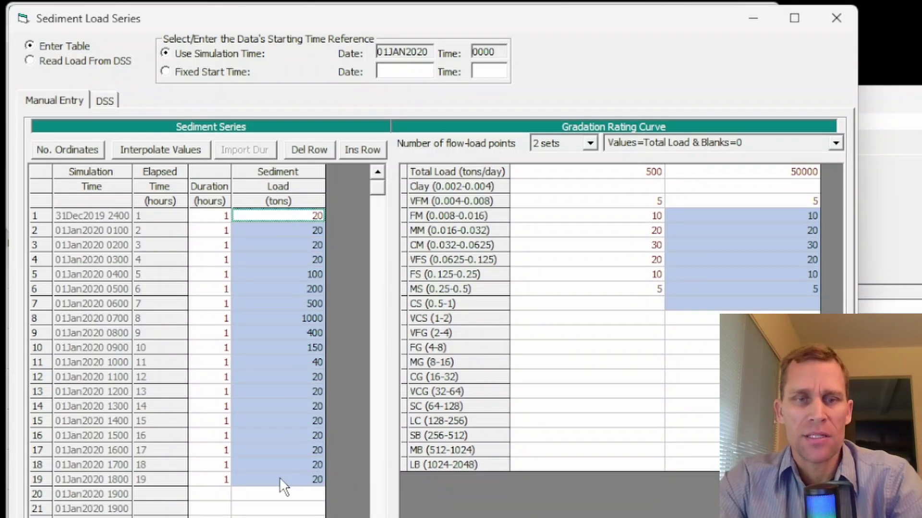
pyautogui.click(287, 385)
pyautogui.click(292, 222)
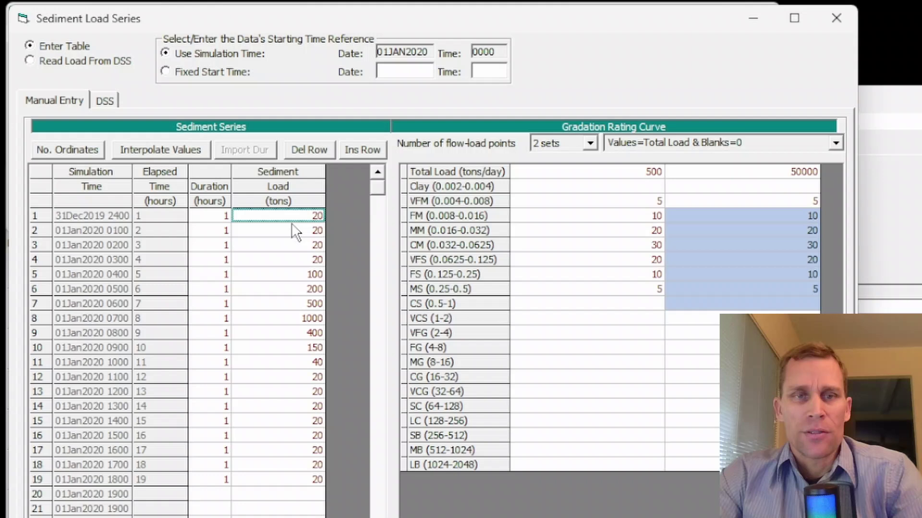
pyautogui.click(298, 321)
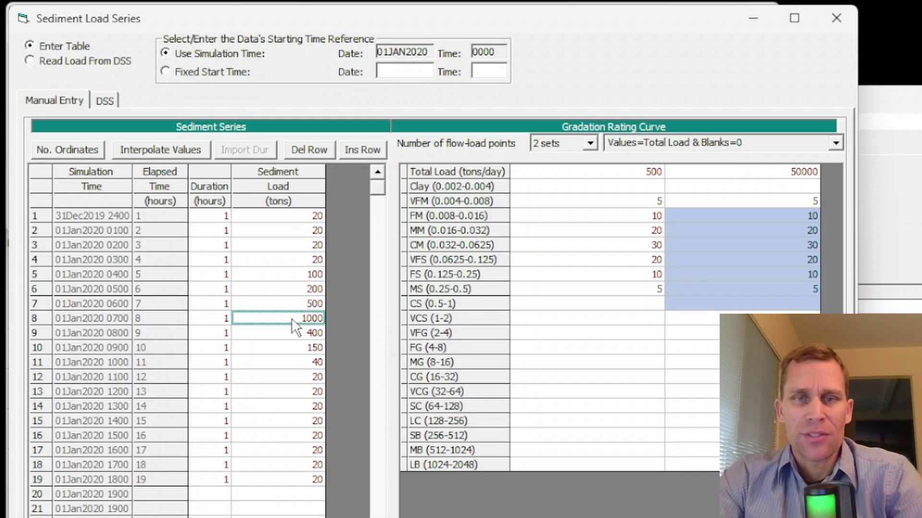
pyautogui.moveTo(208, 218); pyautogui.dragTo(205, 480)
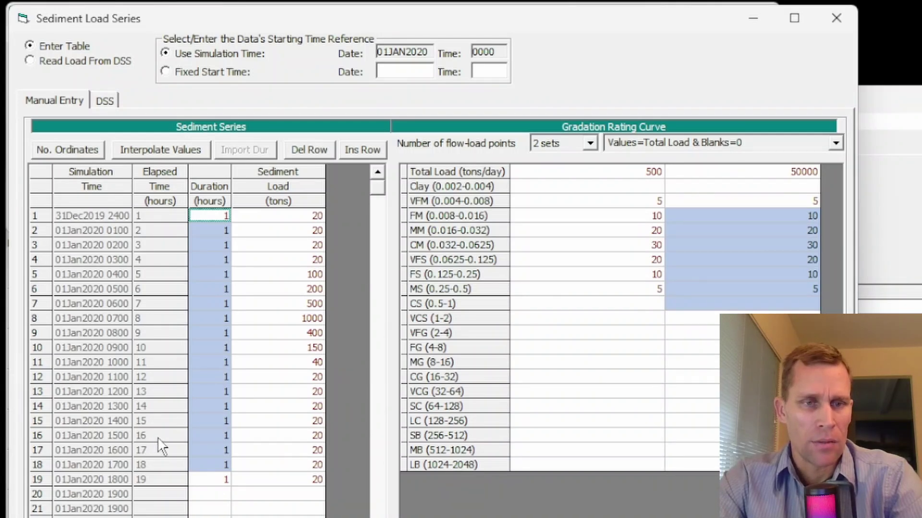
pyautogui.moveTo(209, 494); pyautogui.dragTo(266, 517)
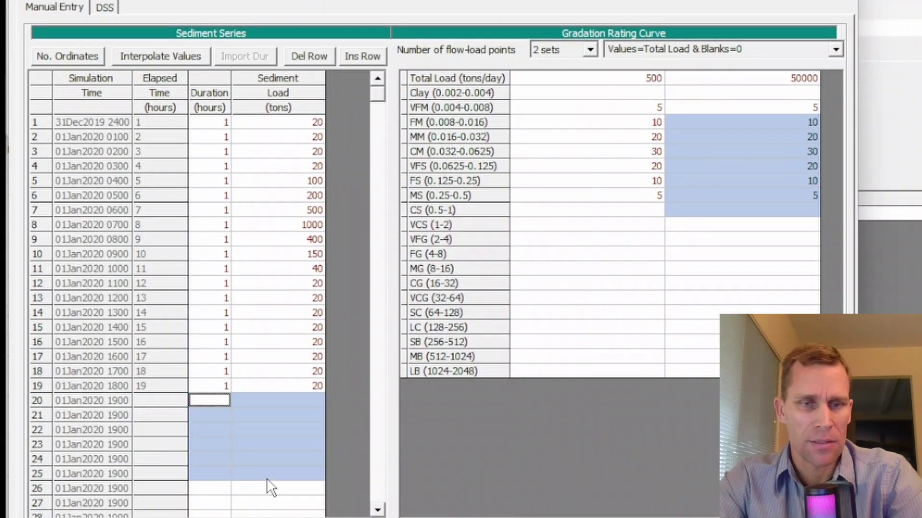
pyautogui.write('1\t20')
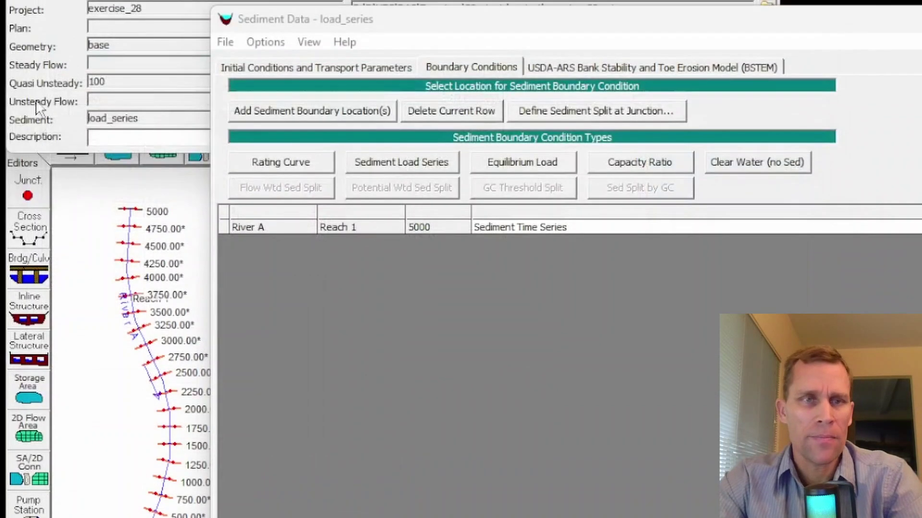
# Save the load_series sediment data and close its editor
pyautogui.click(224, 44)
pyautogui.click(258, 109)
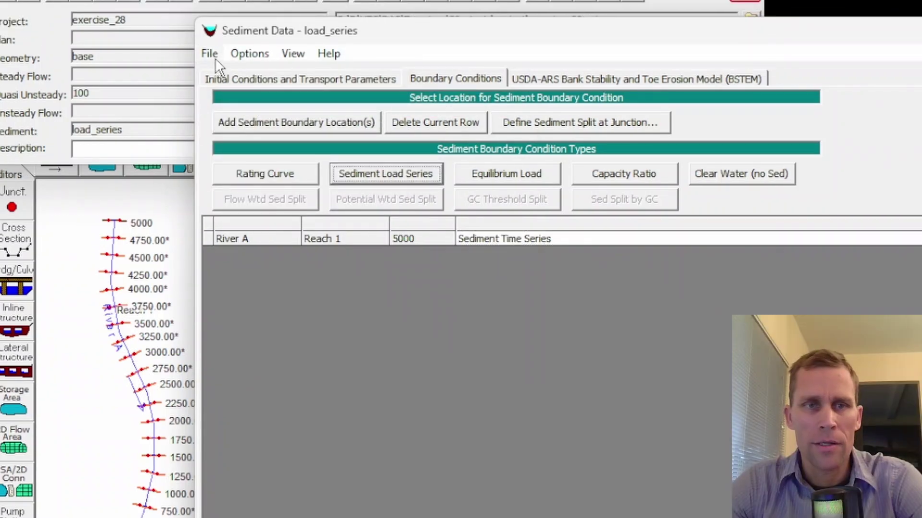
pyautogui.click(226, 48)
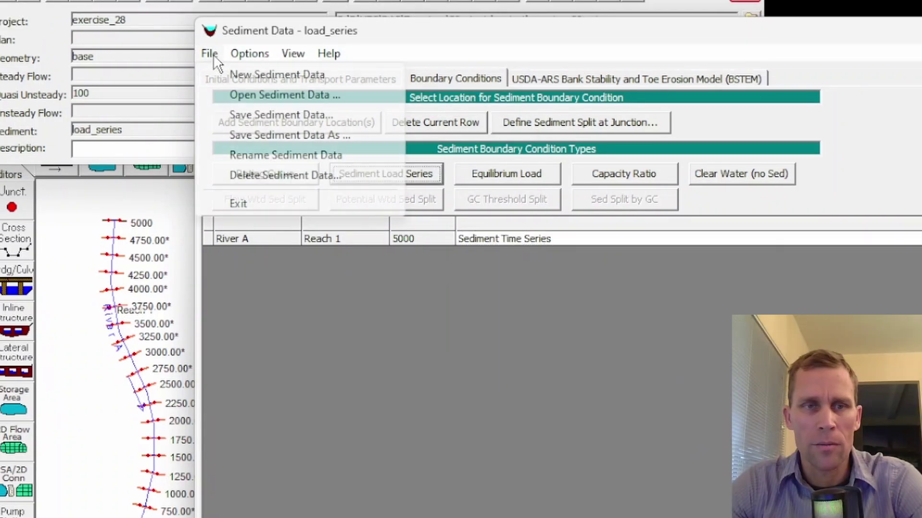
pyautogui.click(255, 115)
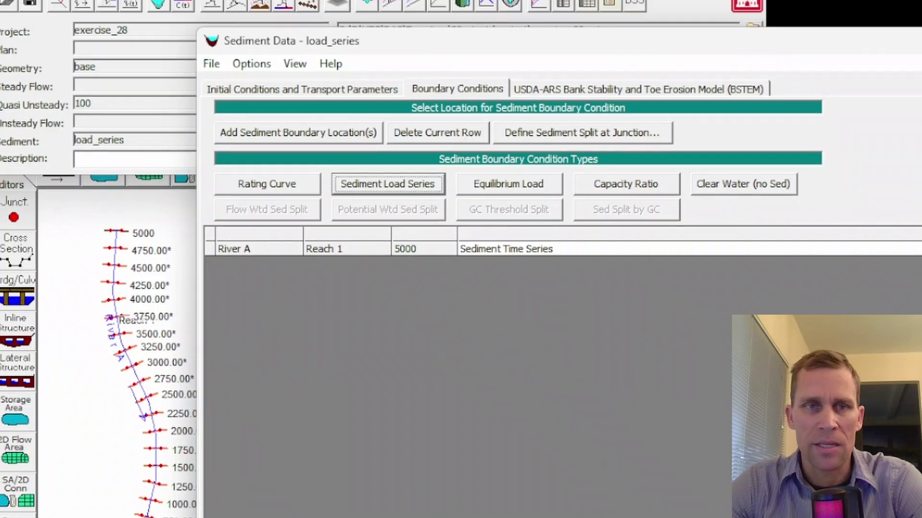
pyautogui.click(918, 31)
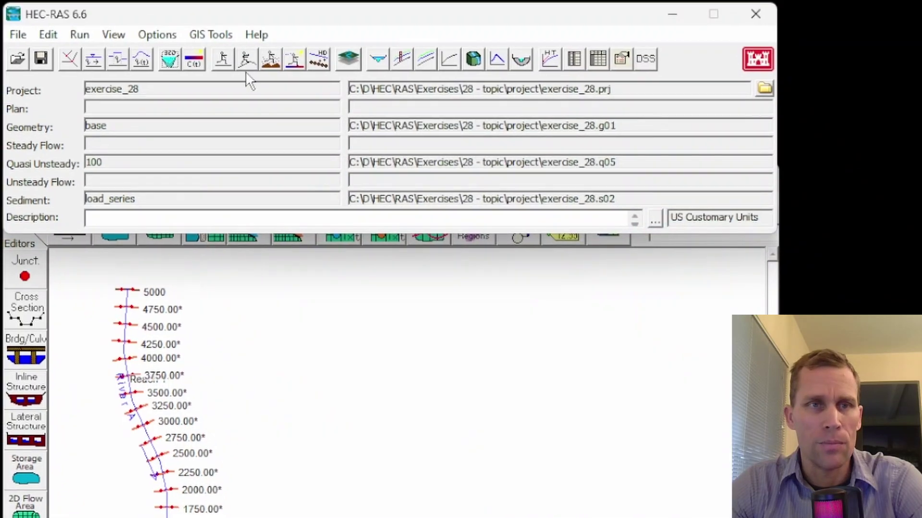
# Open the quasi-unsteady sediment analysis and save its plan as load_series with the short identifier load_series
pyautogui.click(78, 35)
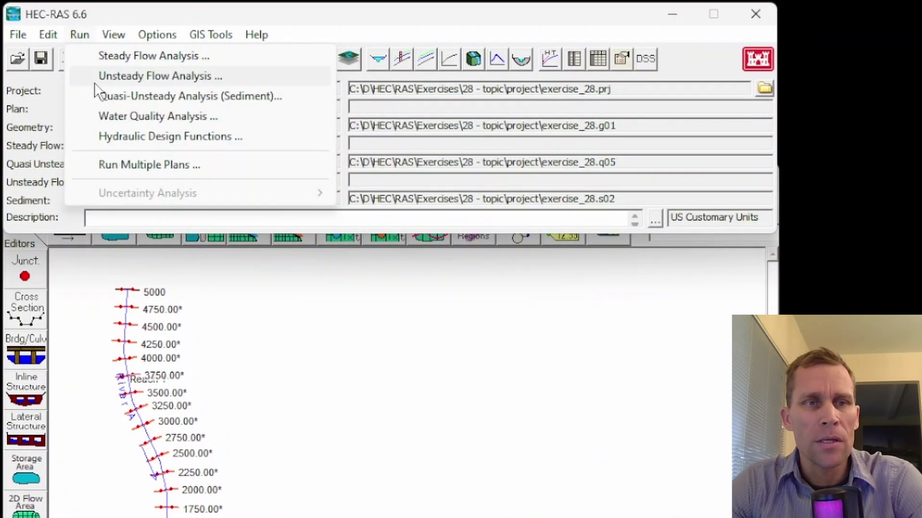
pyautogui.click(120, 98)
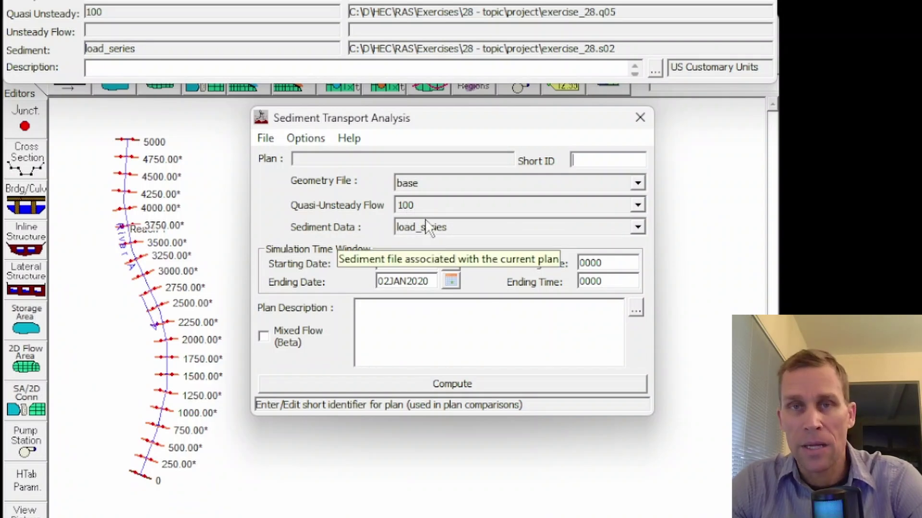
pyautogui.click(264, 138)
pyautogui.click(307, 201)
pyautogui.write('load_series')
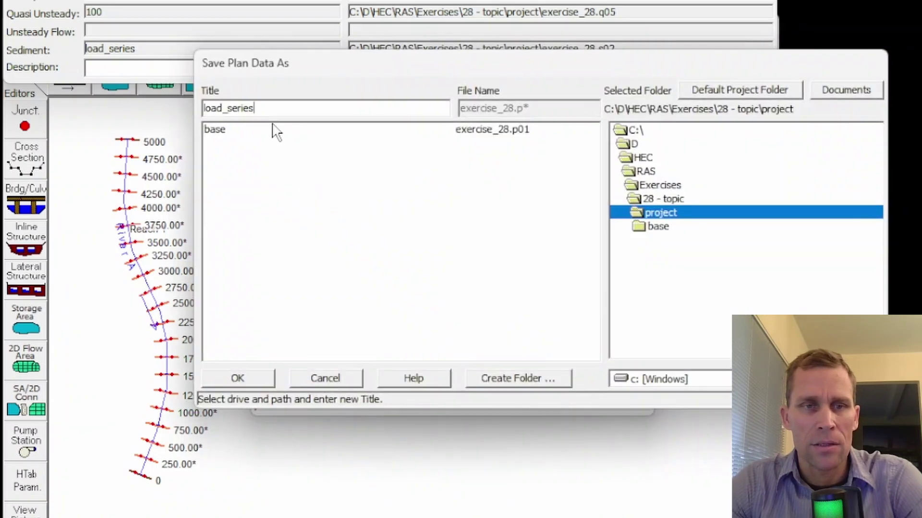
pyautogui.click(259, 384)
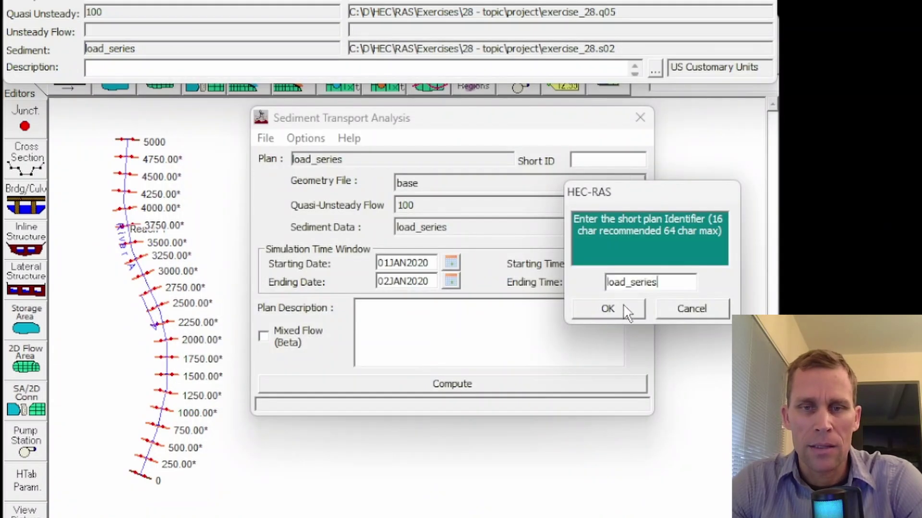
pyautogui.click(606, 305)
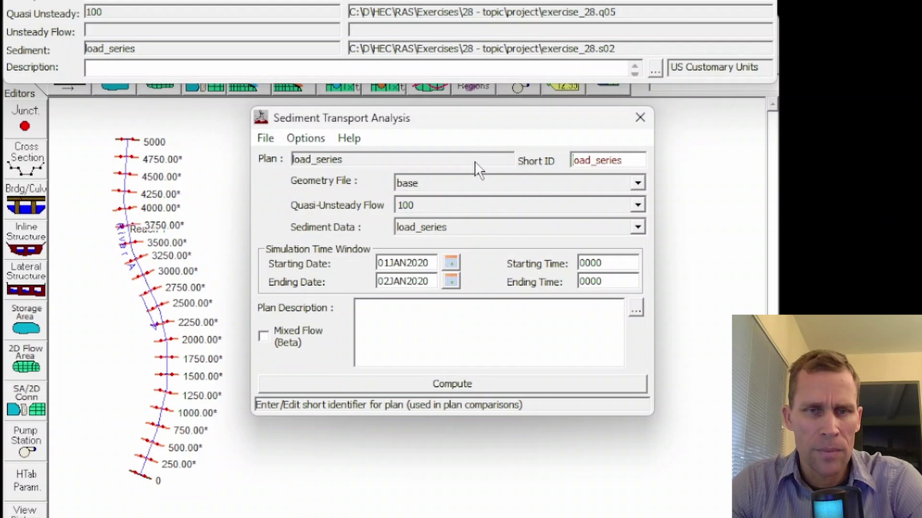
# Accept the sediment output options with level 6, mass output and the computation increment, and save the plan
pyautogui.click(309, 141)
pyautogui.click(348, 184)
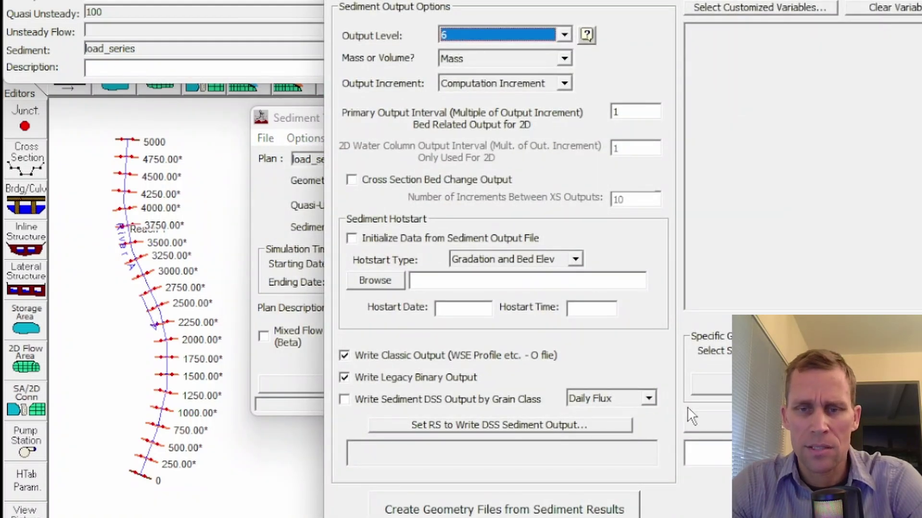
pyautogui.press('Return')
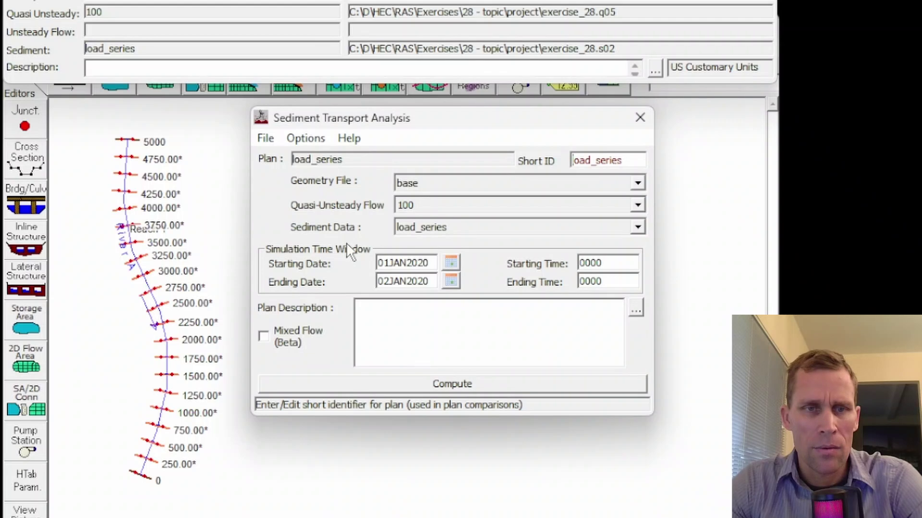
pyautogui.click(266, 138)
pyautogui.click(298, 206)
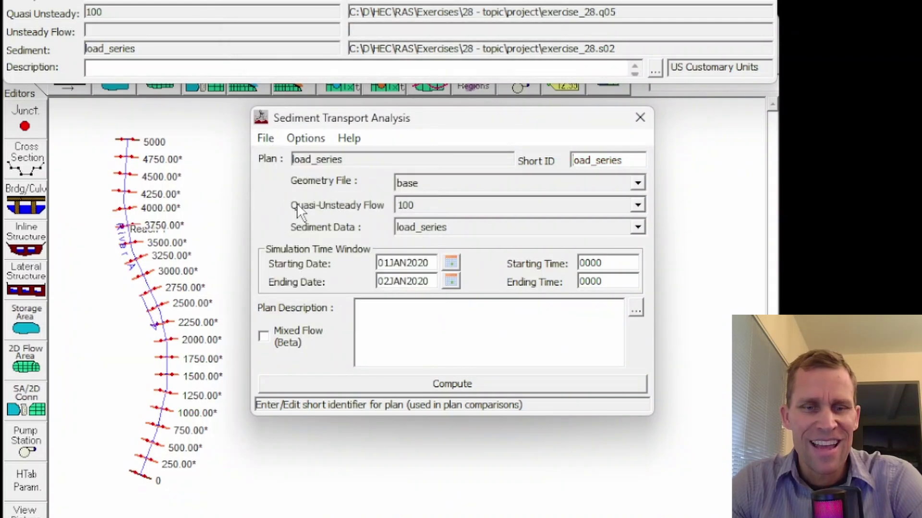
# Compute the load_series plan, dismiss the finished computation window and open the sediment output viewer
pyautogui.click(443, 382)
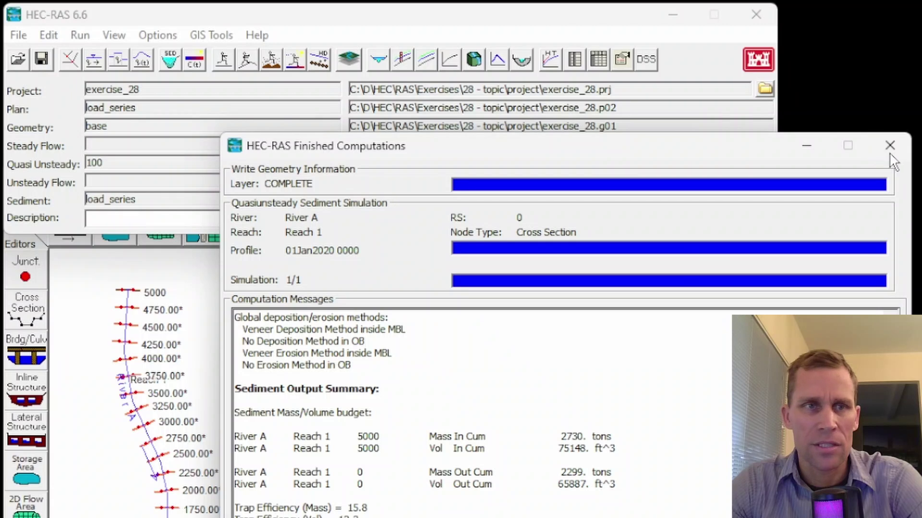
pyautogui.click(888, 1)
pyautogui.click(114, 35)
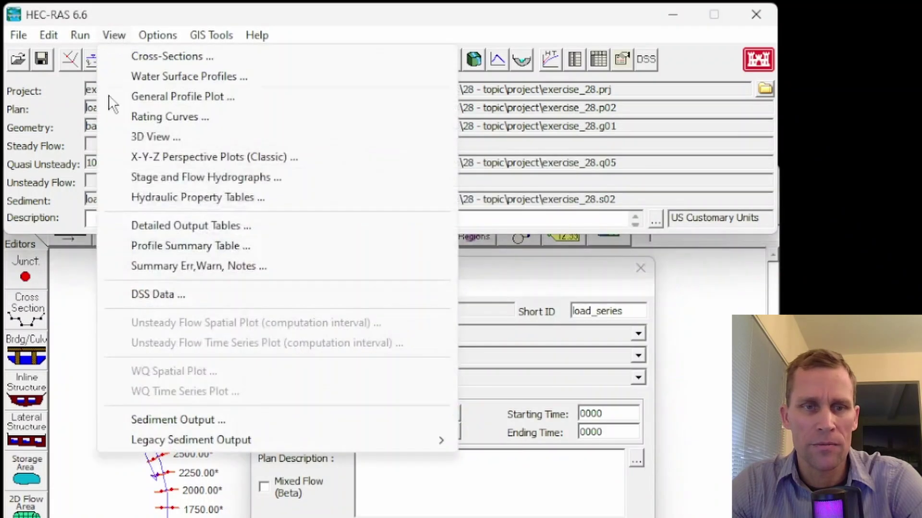
pyautogui.click(181, 422)
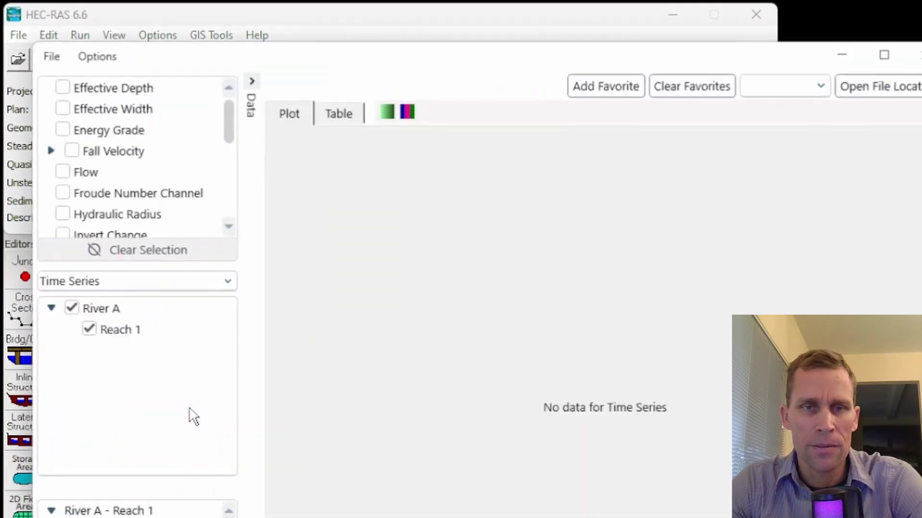
# Plot Mass In as a profile along River A, Reach 1, adding the 01Jan 2020 01:00:00 profile
pyautogui.scroll(-3, 142, 183)
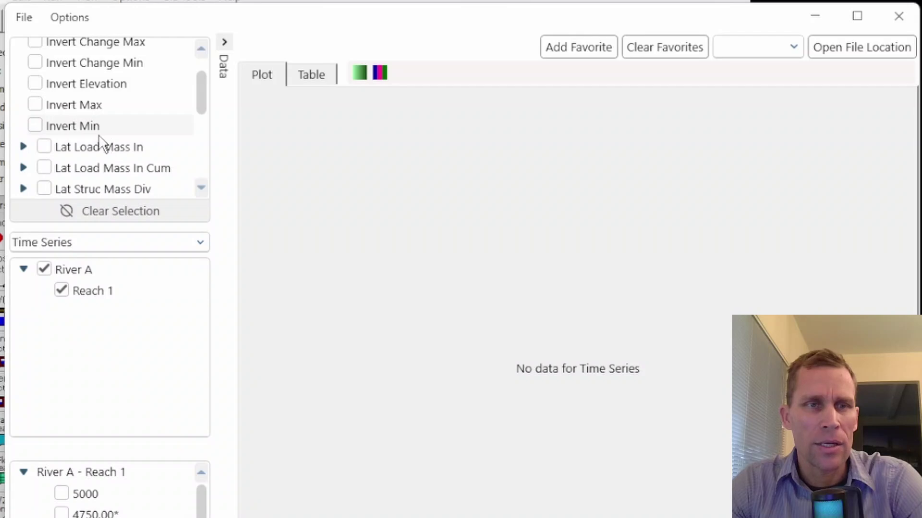
pyautogui.scroll(-5, 99, 144)
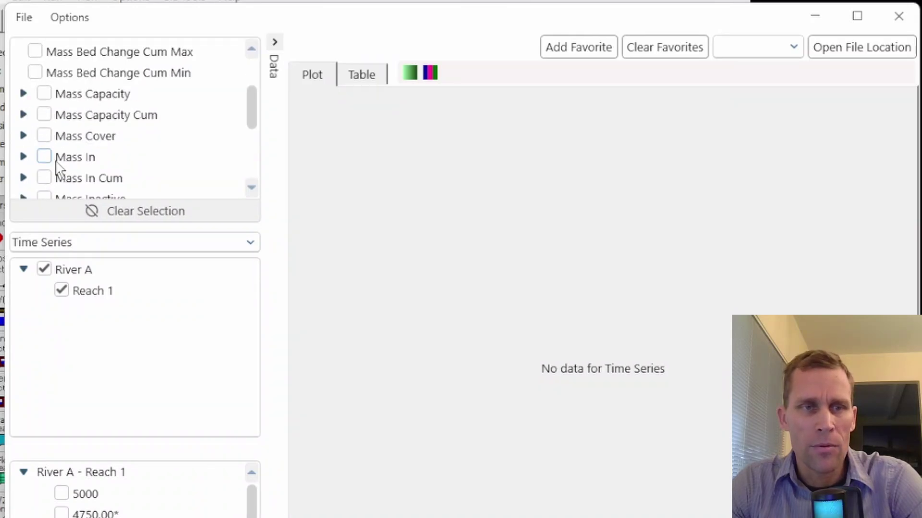
pyautogui.click(45, 157)
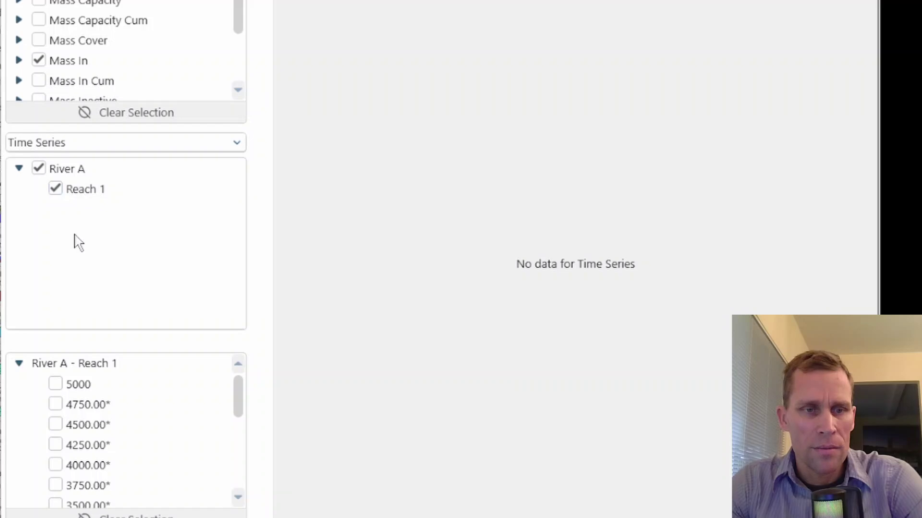
pyautogui.click(124, 142)
pyautogui.click(81, 191)
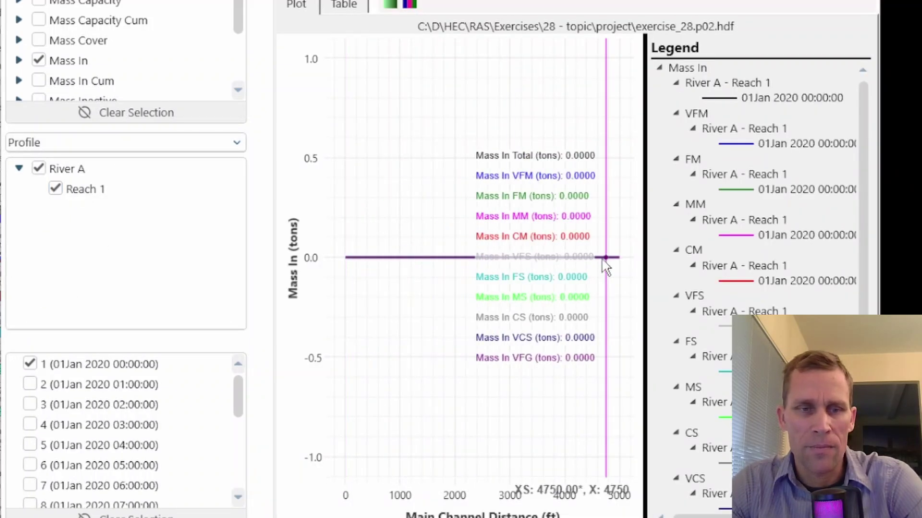
pyautogui.click(29, 384)
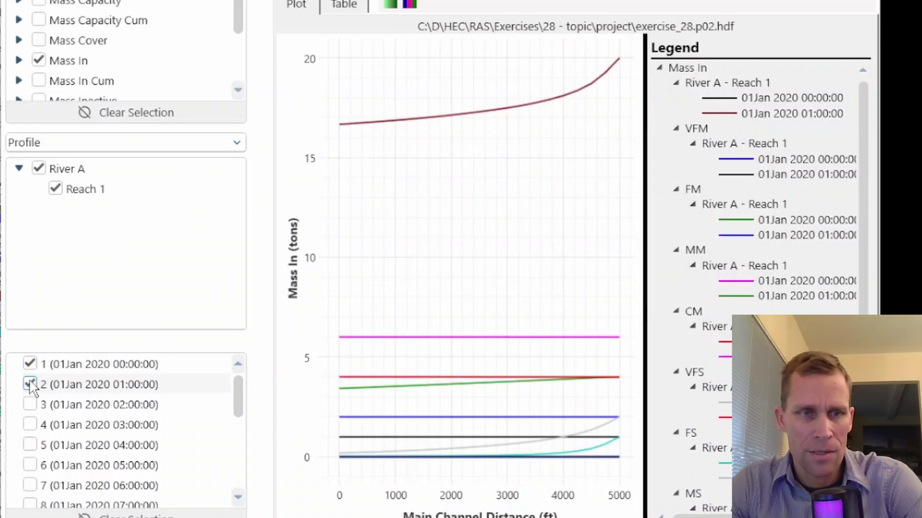
# Exclude the Total from the Mass In grain classes and remove the 01Jan 2020 00:00:00 profile from the plot
pyautogui.click(19, 60)
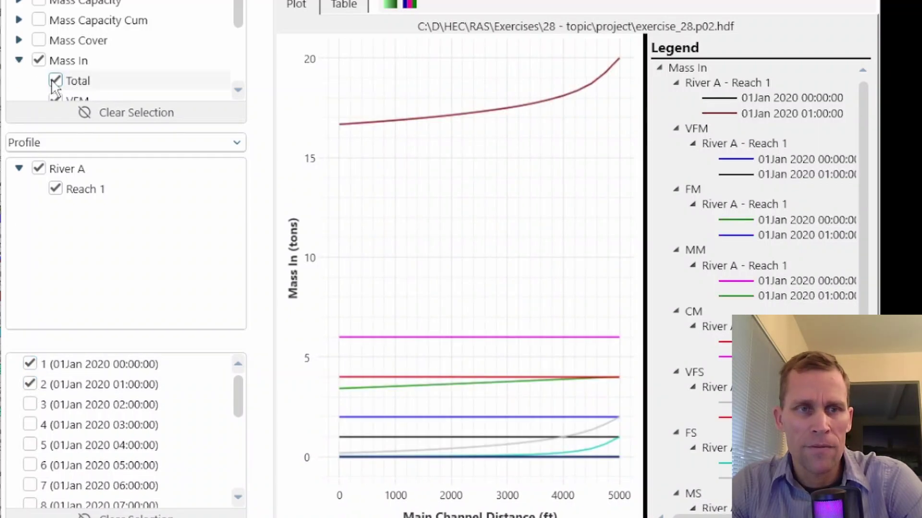
pyautogui.click(56, 81)
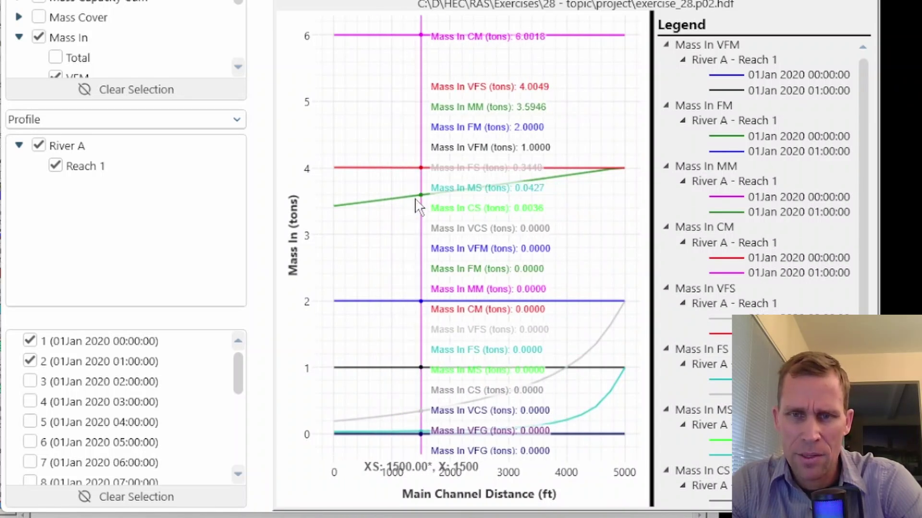
pyautogui.click(30, 341)
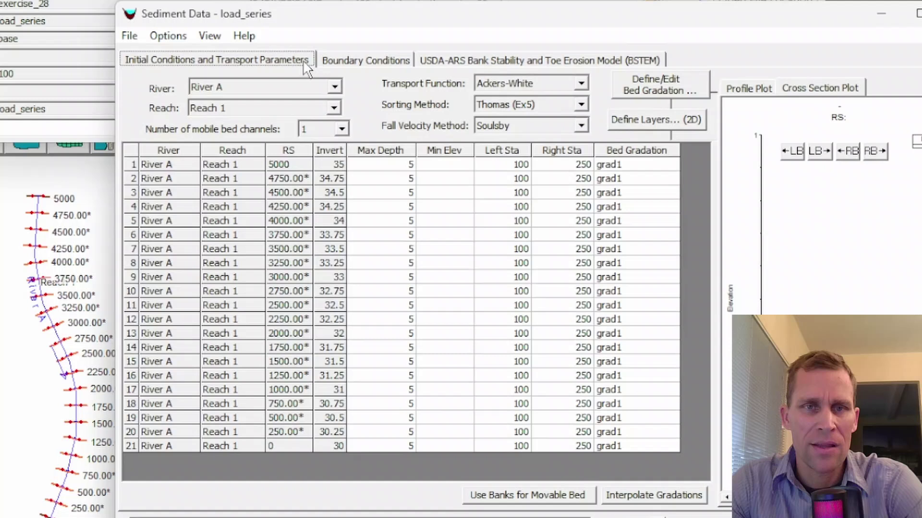
# Open the sediment load series boundary at station 5000 and examine the load entered for hour 8
pyautogui.click(343, 60)
pyautogui.click(402, 216)
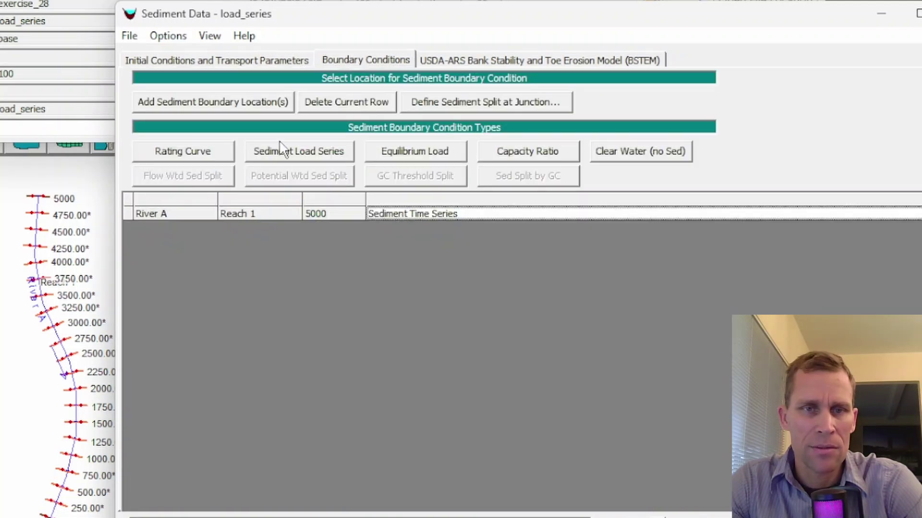
pyautogui.click(293, 152)
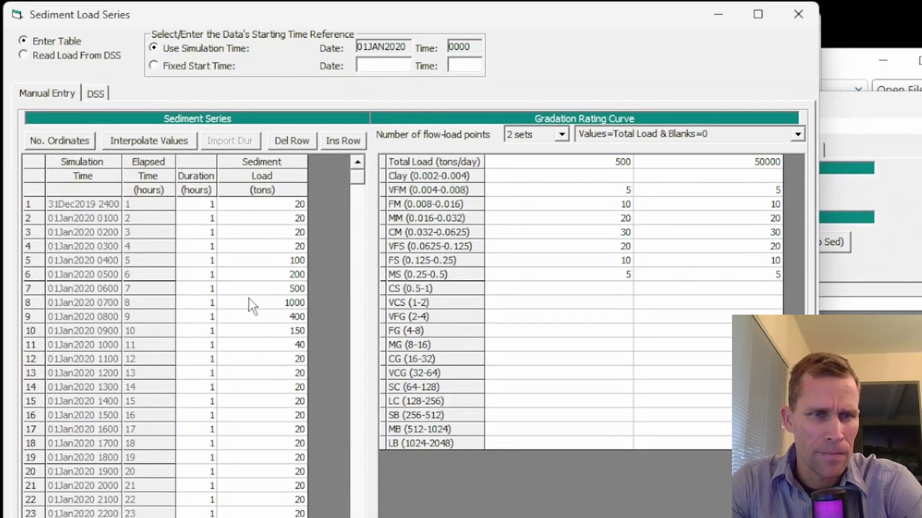
pyautogui.click(164, 307)
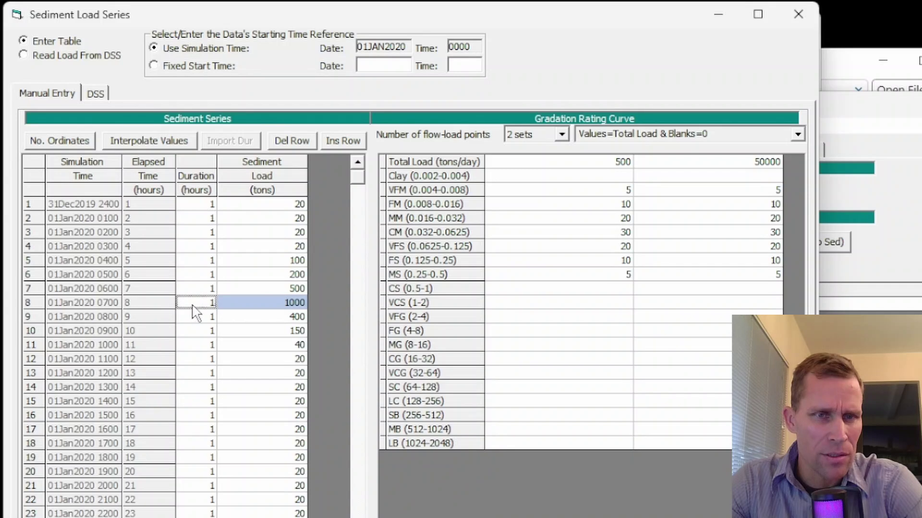
pyautogui.click(260, 306)
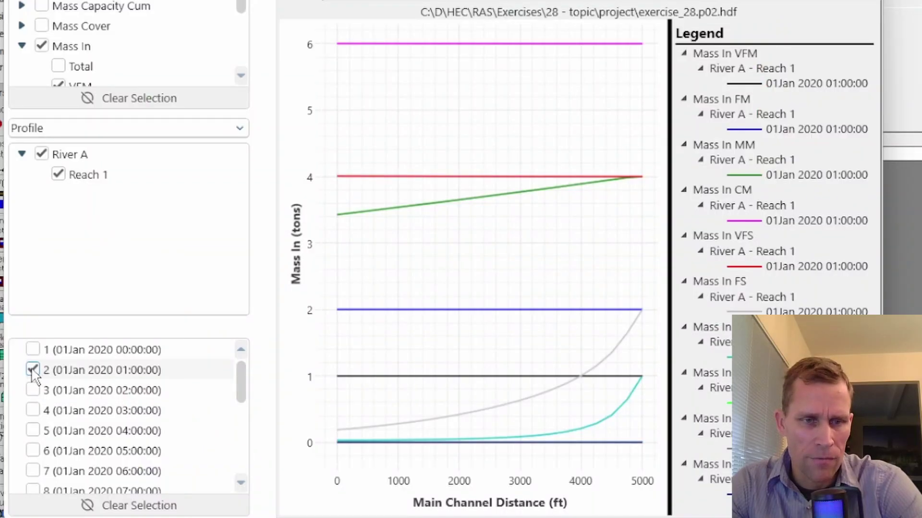
# Replace the plotted 01:00:00 Mass In profile with the one for 01Jan 2020 08:00:00
pyautogui.click(32, 370)
pyautogui.scroll(-2, 48, 437)
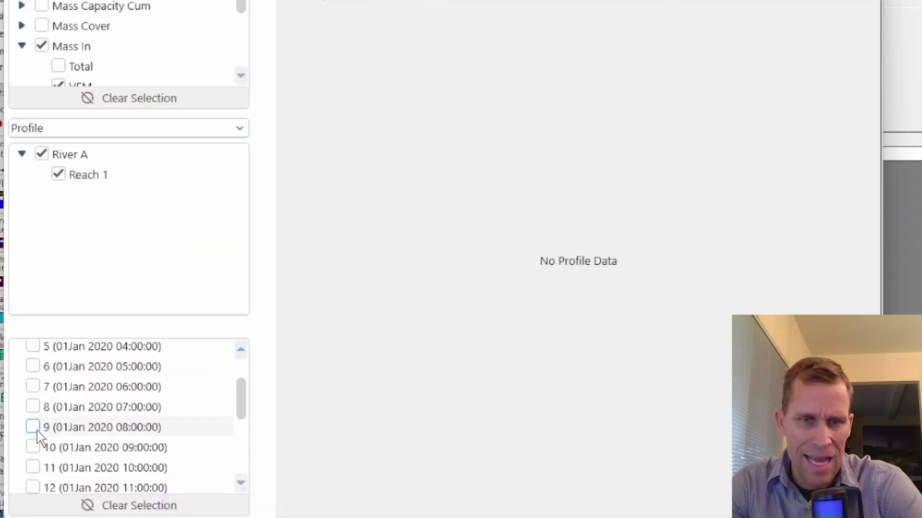
pyautogui.click(34, 428)
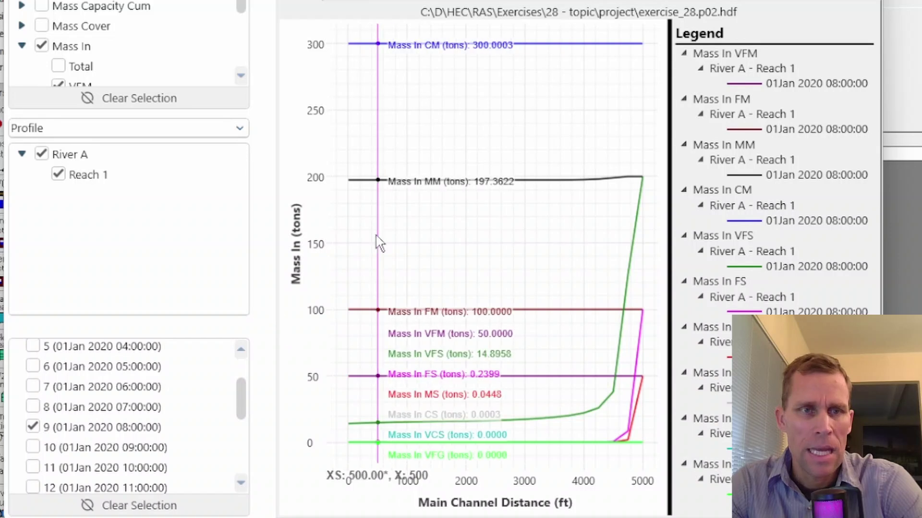
# Plot Mass In by grain class as a time series at cross section 5000 and move the viewer clear of the project window
pyautogui.click(182, 130)
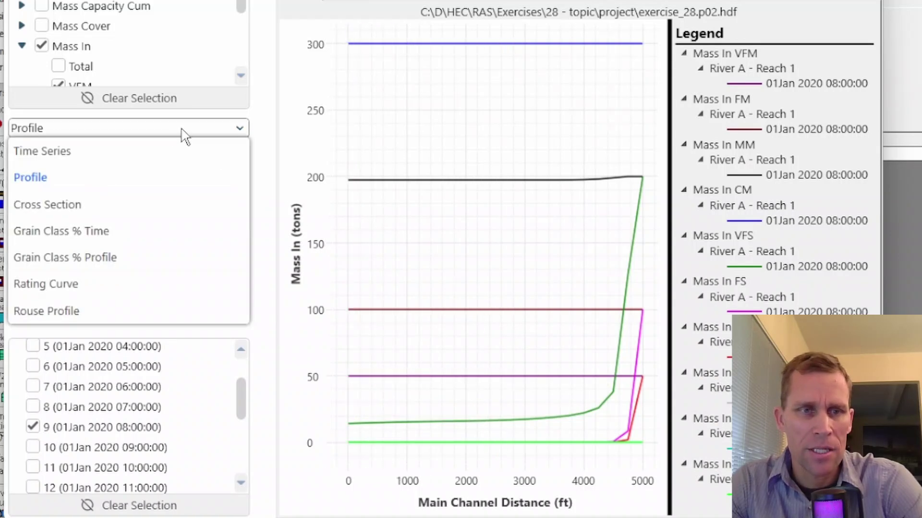
pyautogui.click(135, 151)
pyautogui.moveTo(240, 454); pyautogui.dragTo(240, 354)
pyautogui.click(58, 370)
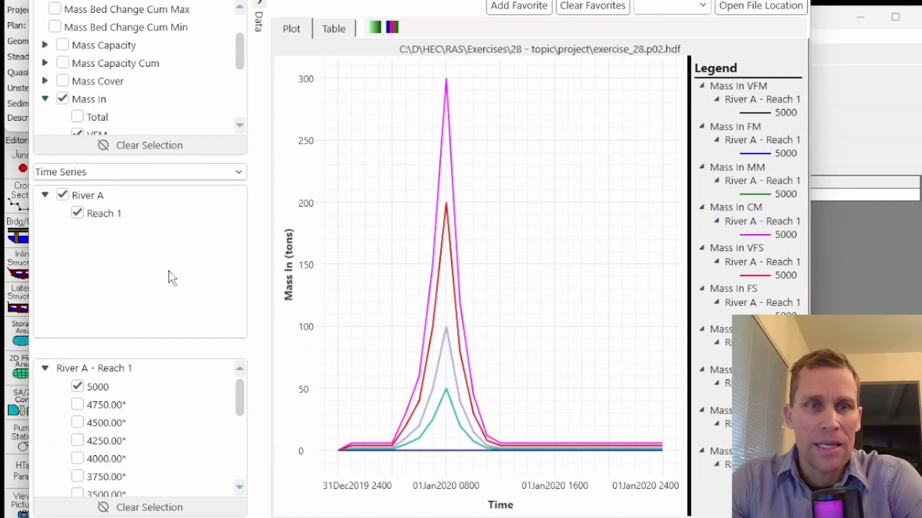
pyautogui.moveTo(130, 1); pyautogui.dragTo(334, 7)
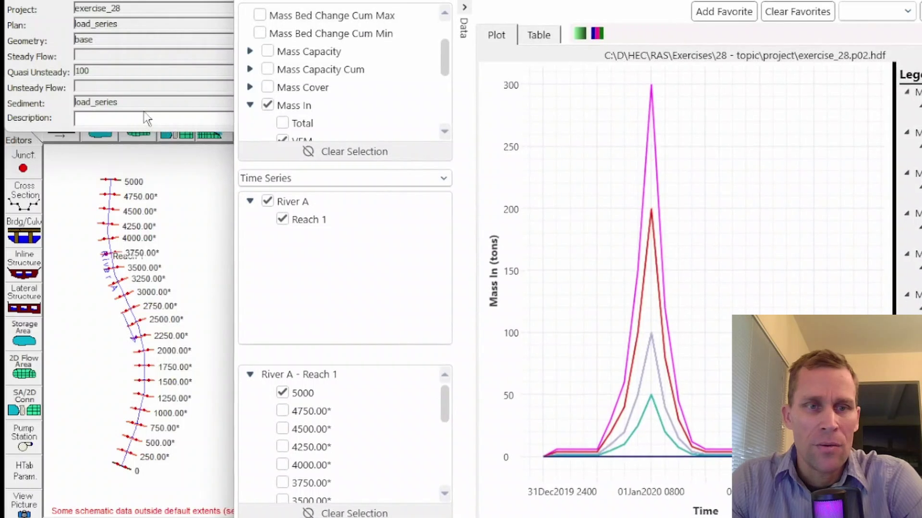